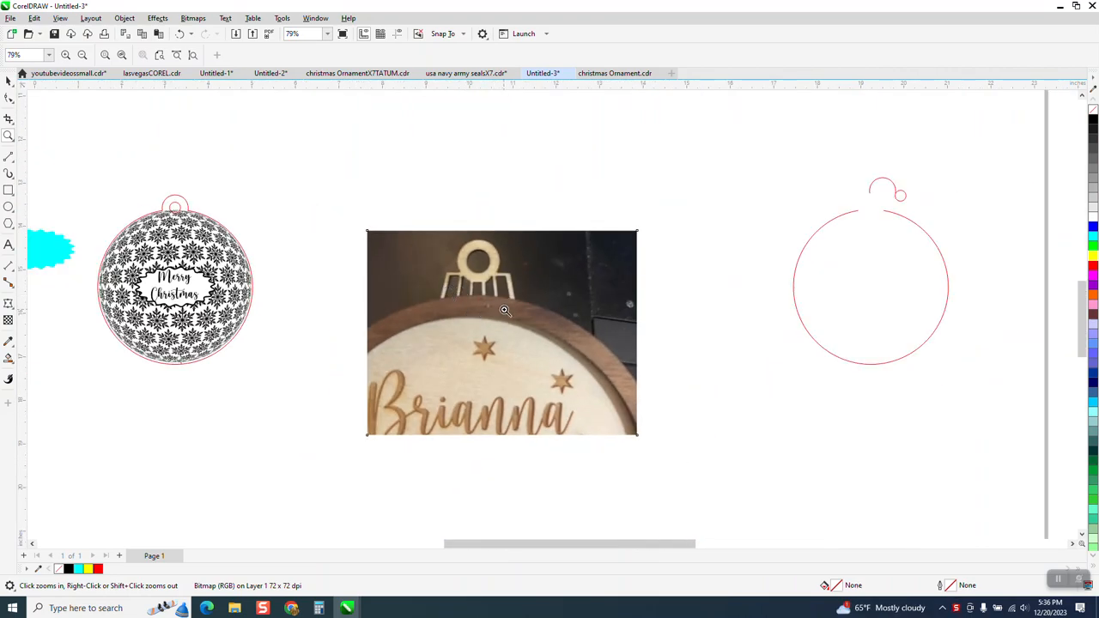
Move the wooden ornament photo to the right edge of the page and delete the loose red circle and loop pieces
scroll(502, 313, down, 1)
click(9, 81)
drag(522, 309, 909, 387)
drag(718, 184, 925, 190)
key(Delete)
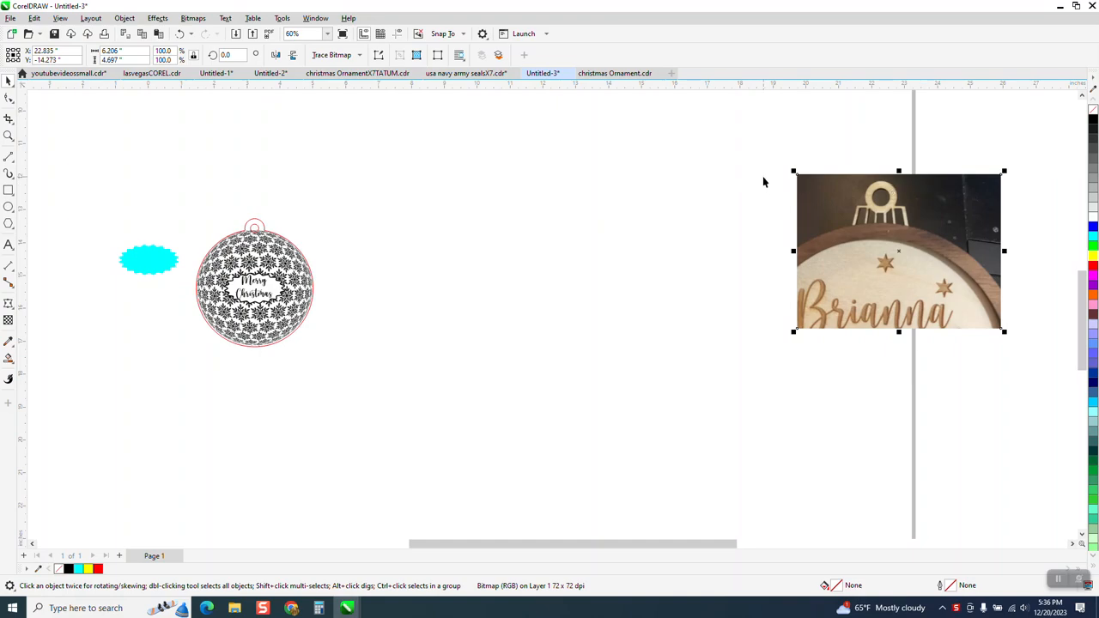
Delete the red cut outline with its hanging loop from around the snowflake ornament
click(8, 136)
drag(795, 174, 1031, 258)
right_click(682, 160)
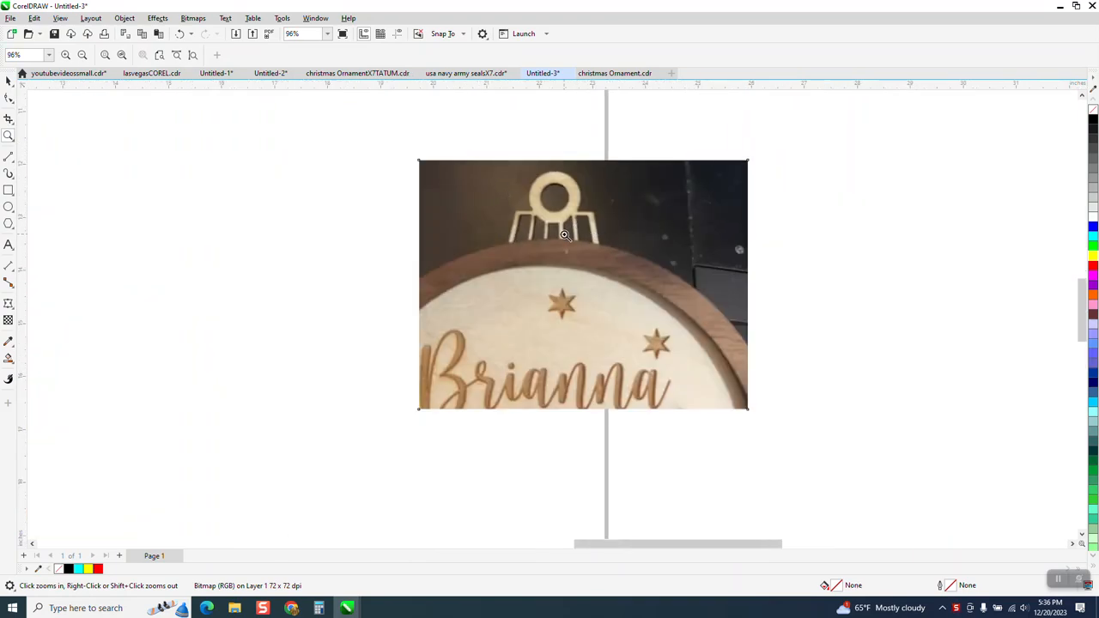
right_click(627, 206)
right_click(675, 249)
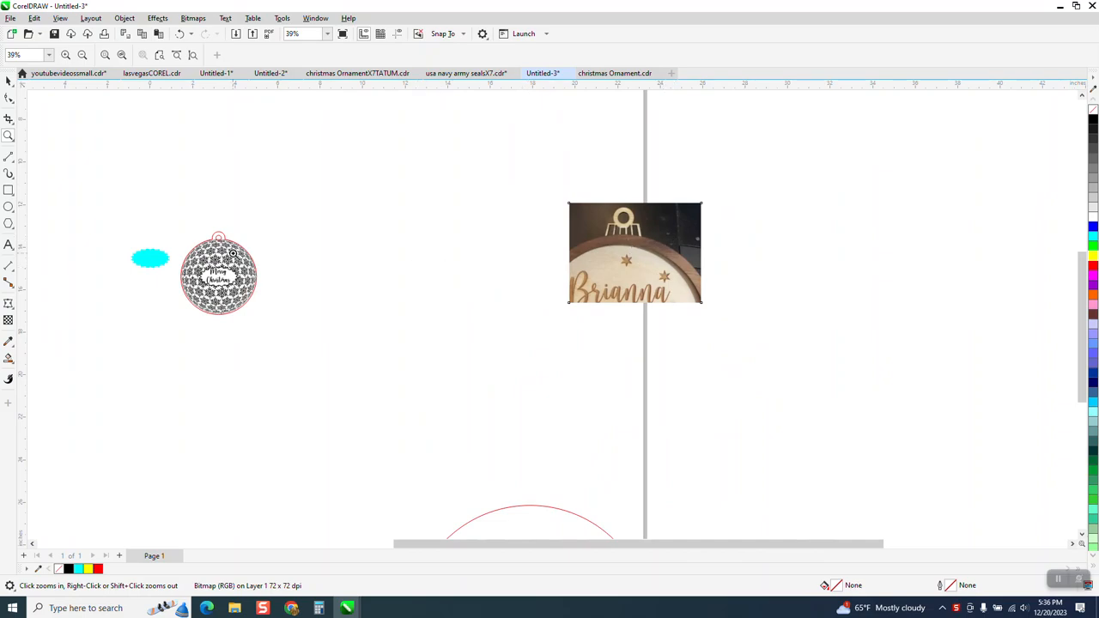
click(218, 251)
right_click(314, 251)
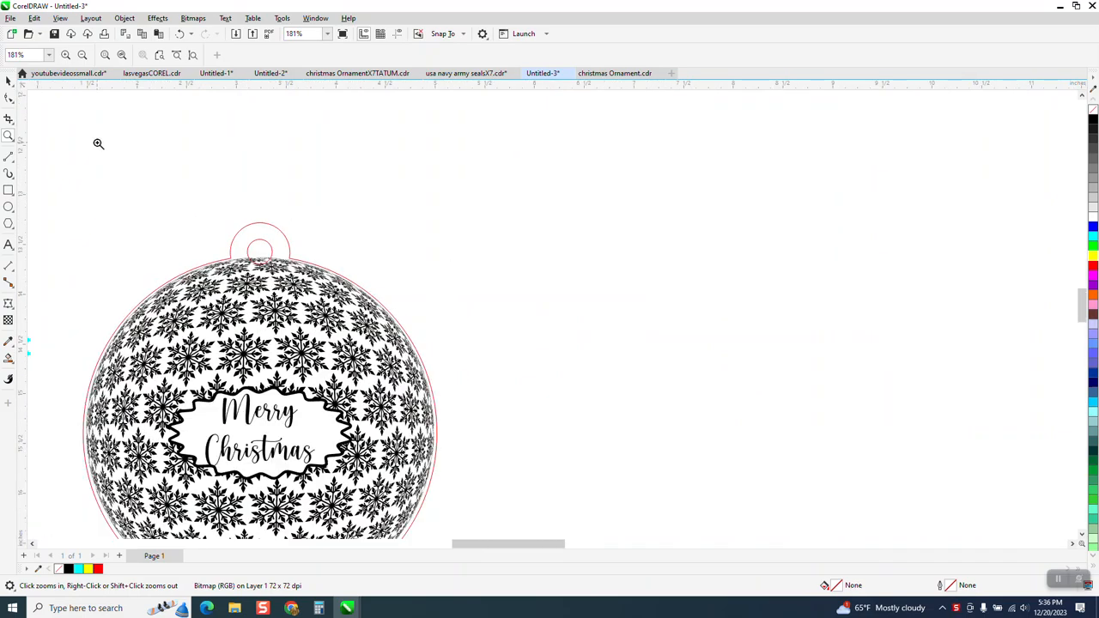
click(11, 81)
click(280, 234)
key(Delete)
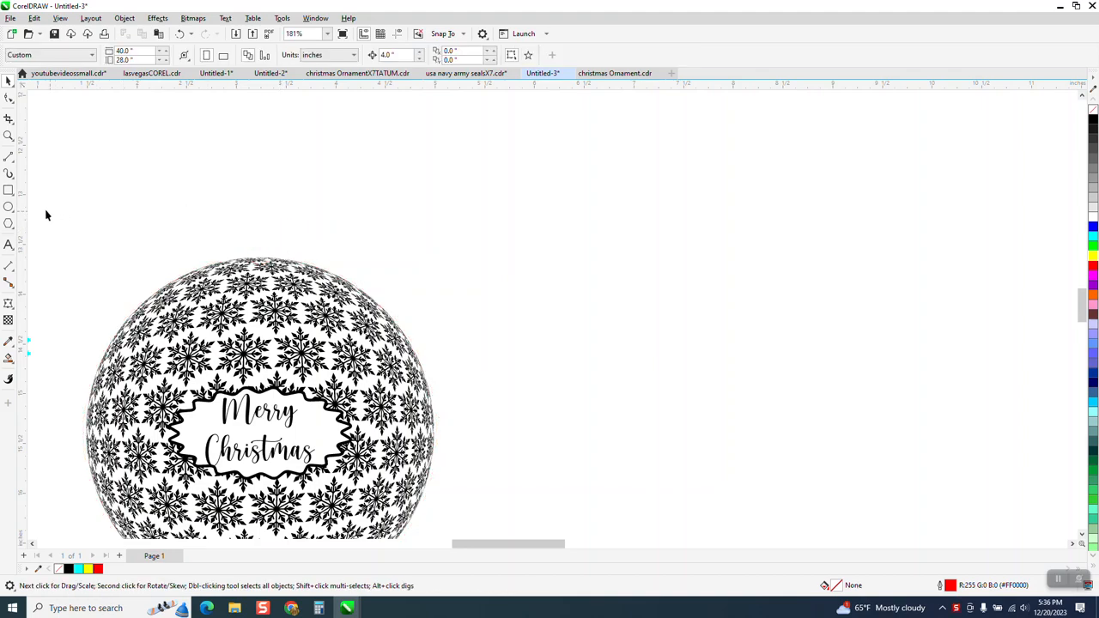
Draw a 3.56-inch circle and place it 4 inches to the right of the snowflake ornament, aligned with its center
click(9, 207)
drag(794, 238, 502, 530)
text(2.56)
key(Return)
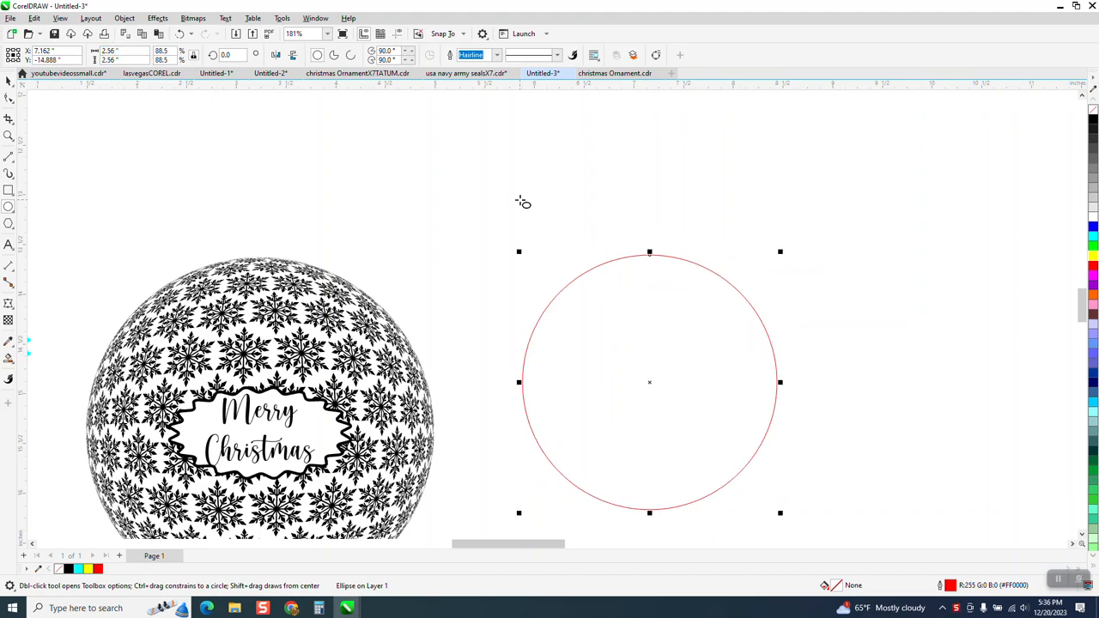
click(125, 50)
text(3.56)
key(Return)
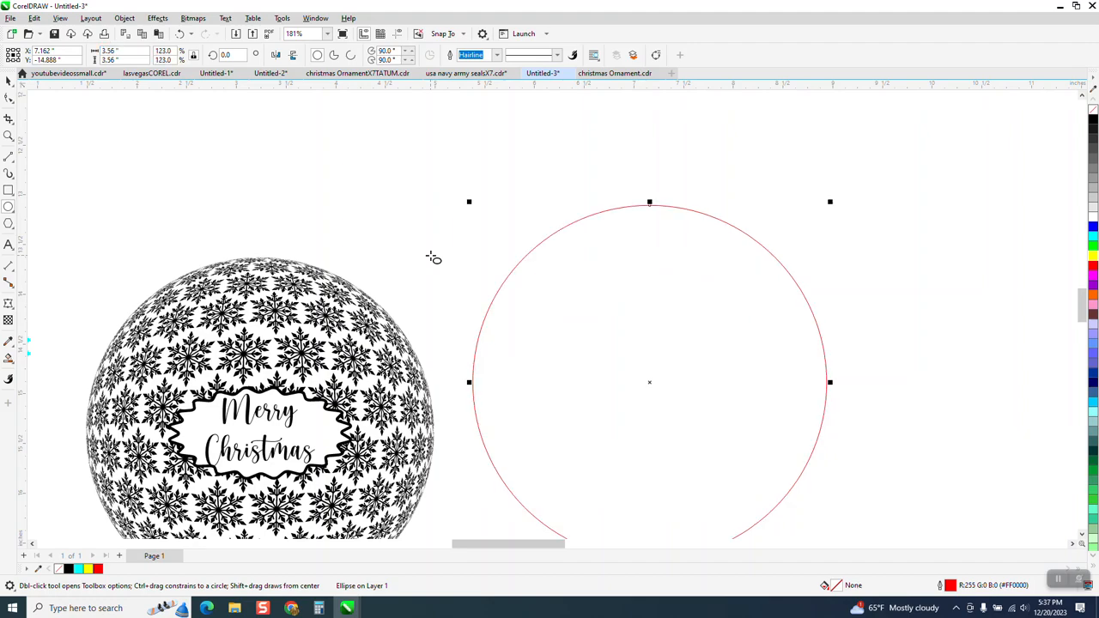
key(p)
key(ctrl+z)
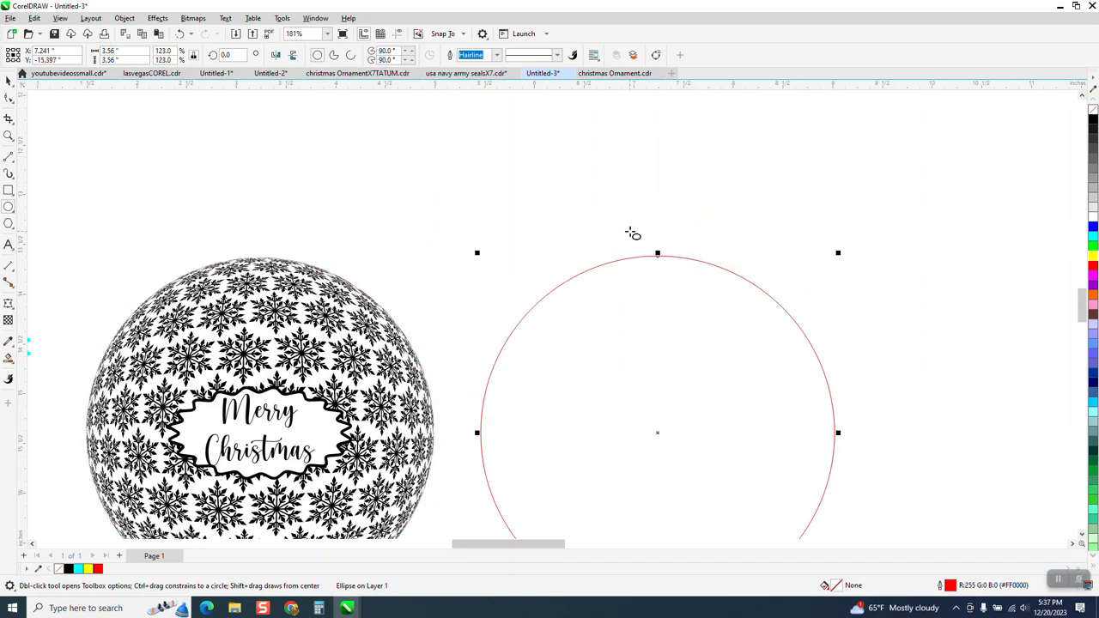
Move the wooden ornament photo to just above the snowflake ornament and the red circle
scroll(459, 238, down, 3)
scroll(773, 274, down, 5)
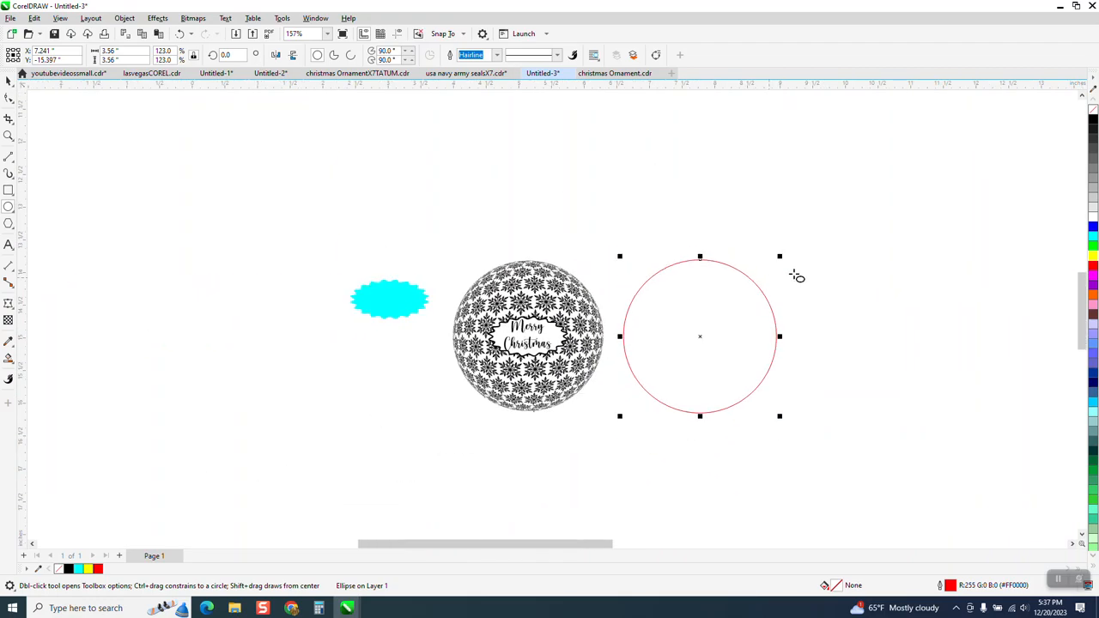
click(8, 79)
click(1061, 251)
drag(1043, 240, 829, 176)
Examine the hanger ring and struts in the reference photo and compare their proportions with the red circle
click(9, 135)
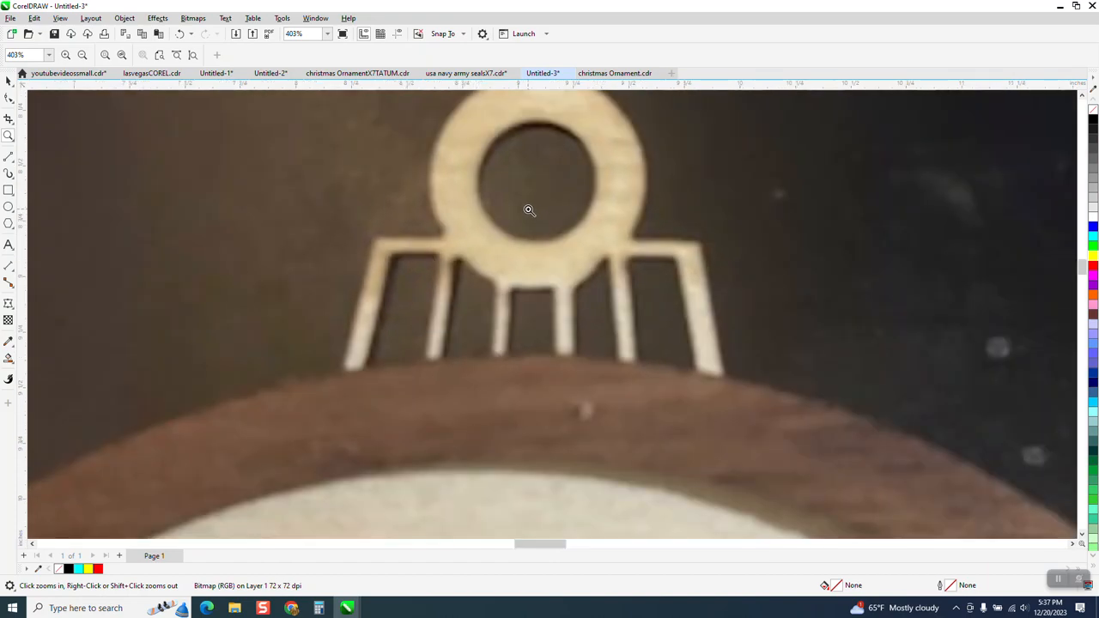
scroll(528, 209, down, 4)
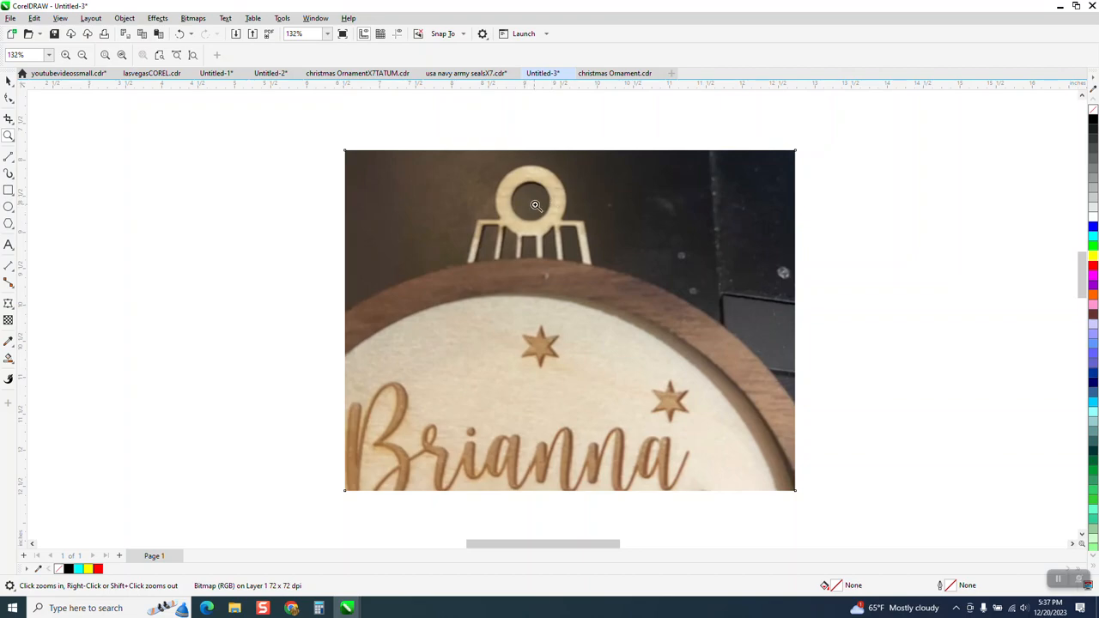
scroll(521, 195, down, 1)
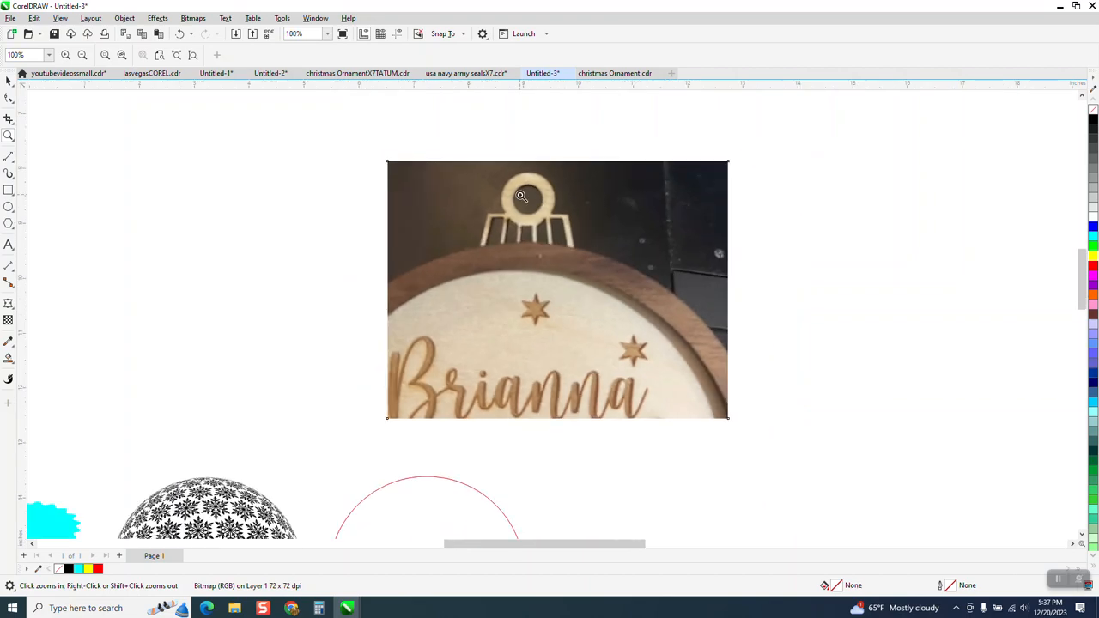
scroll(545, 227, down, 1)
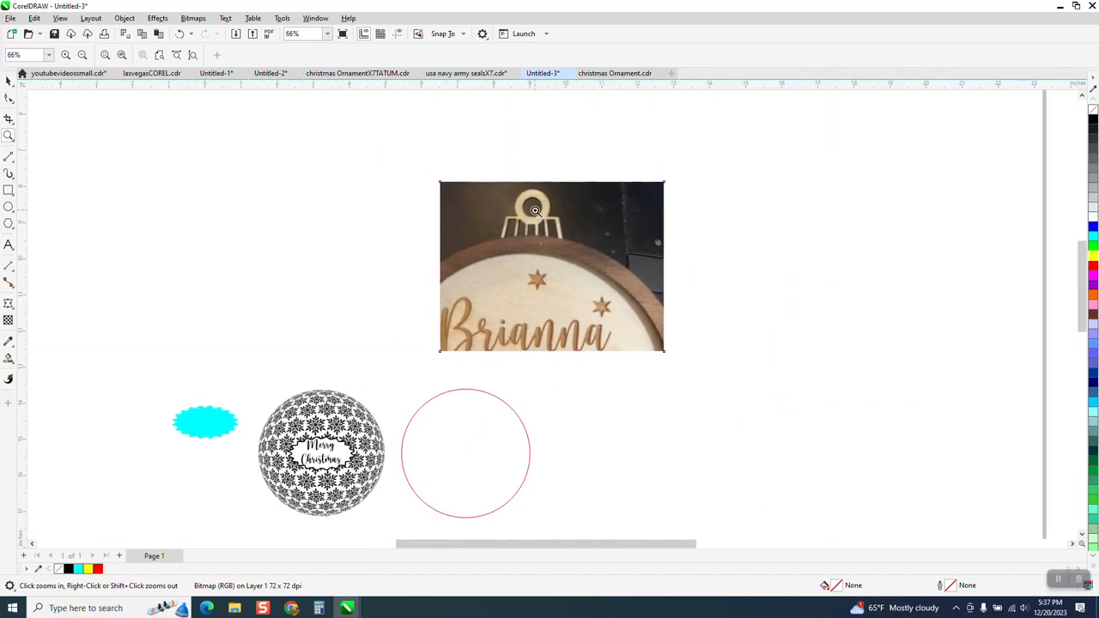
scroll(535, 214, down, 1)
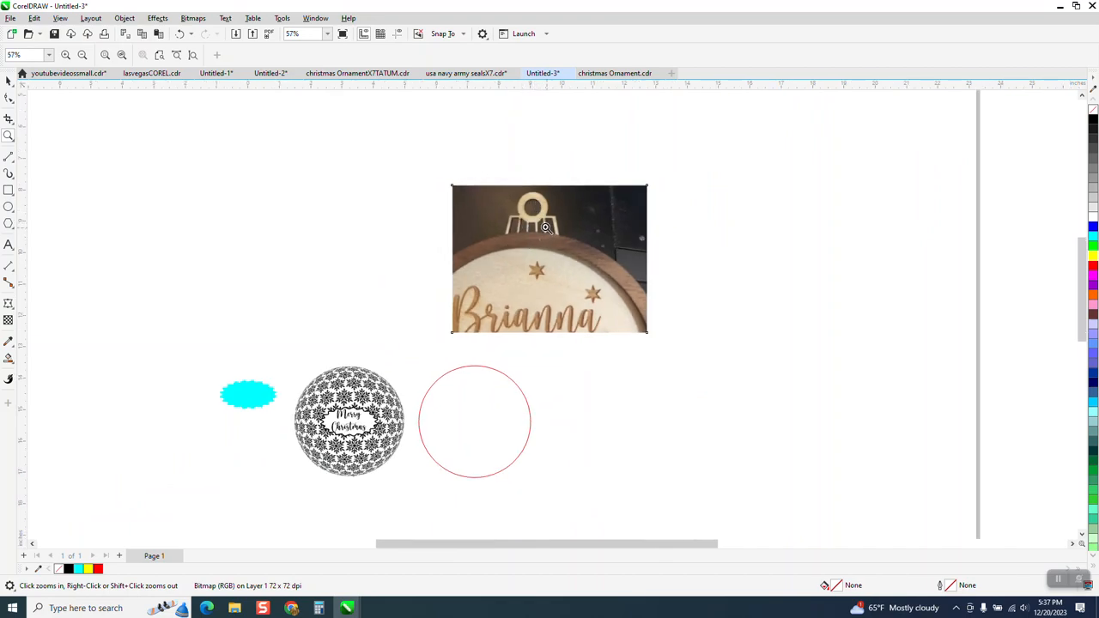
drag(416, 351, 622, 427)
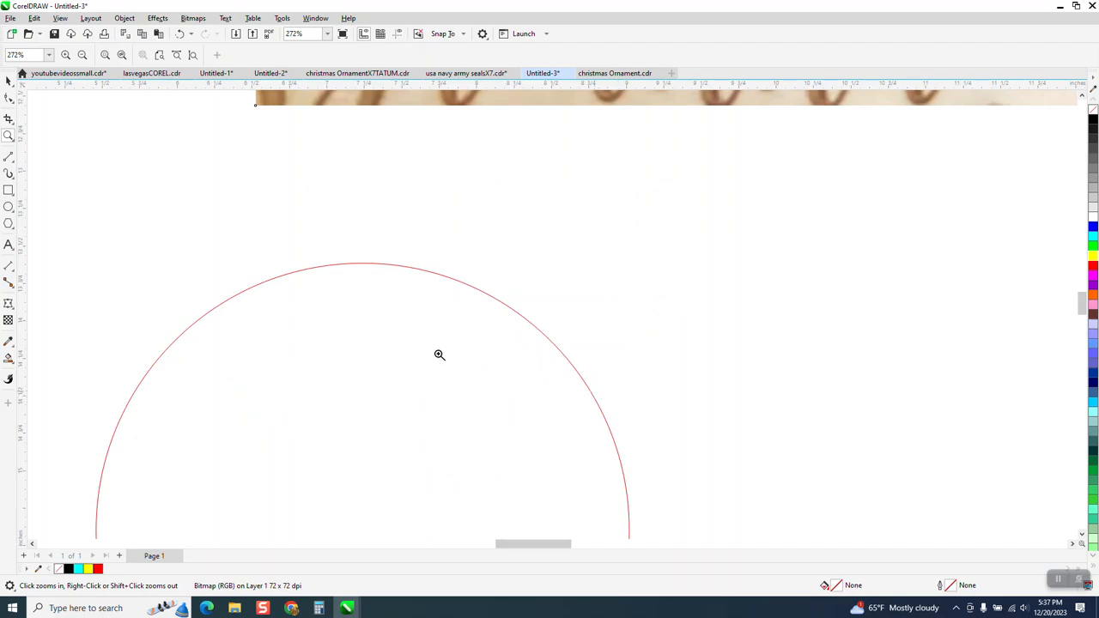
click(9, 190)
scroll(507, 250, down, 5)
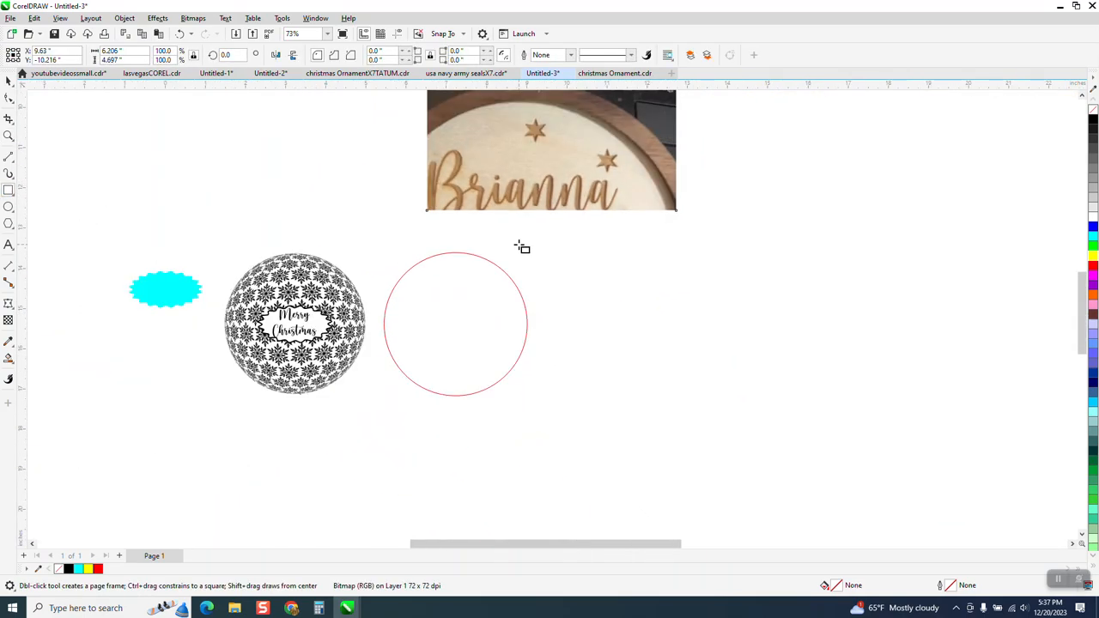
Move the snowflake ornament to the right, shift the circle 4 inches left into its old spot, and delete the cyan scalloped shape
click(9, 80)
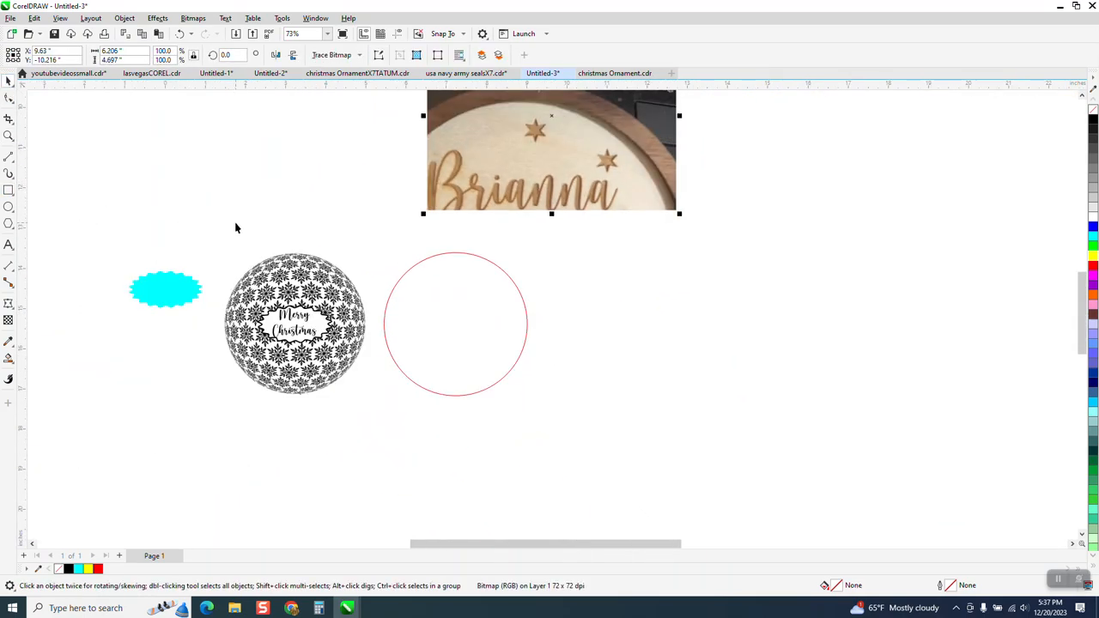
drag(226, 231, 417, 424)
drag(290, 324, 643, 331)
click(518, 324)
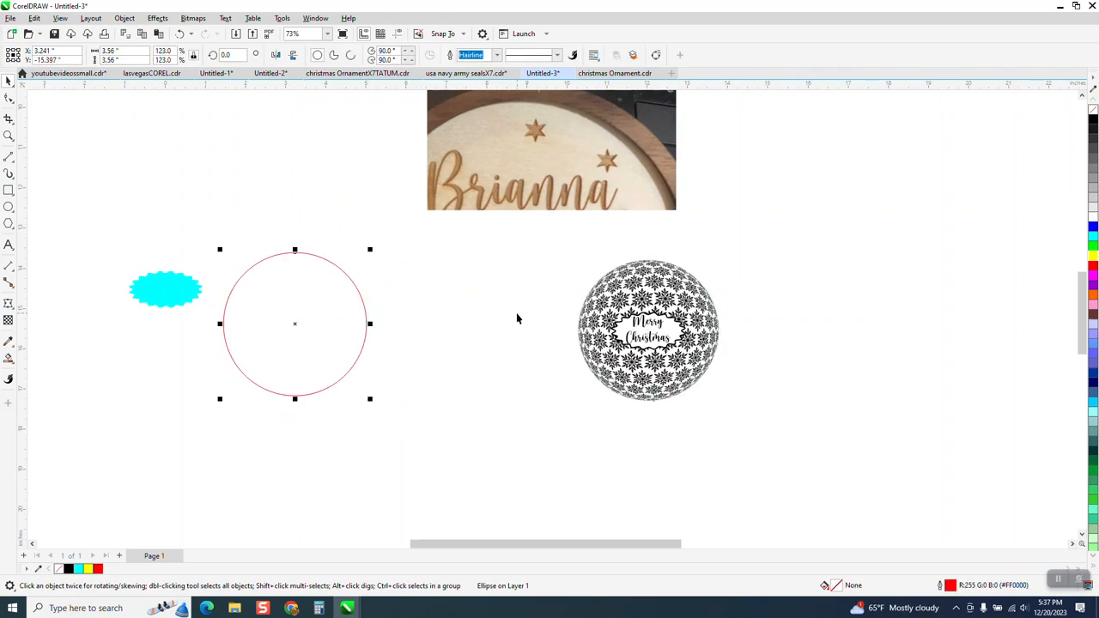
click(195, 292)
key(Delete)
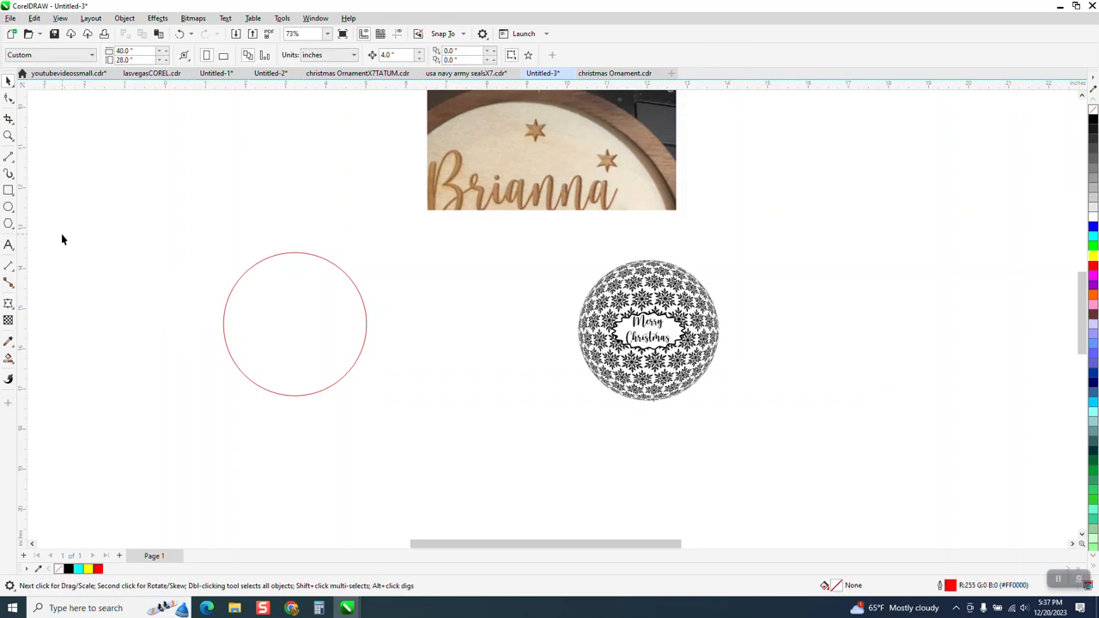
Draw a rectangle about 0.92 by 0.43 inches inside the upper part of the circle
click(9, 136)
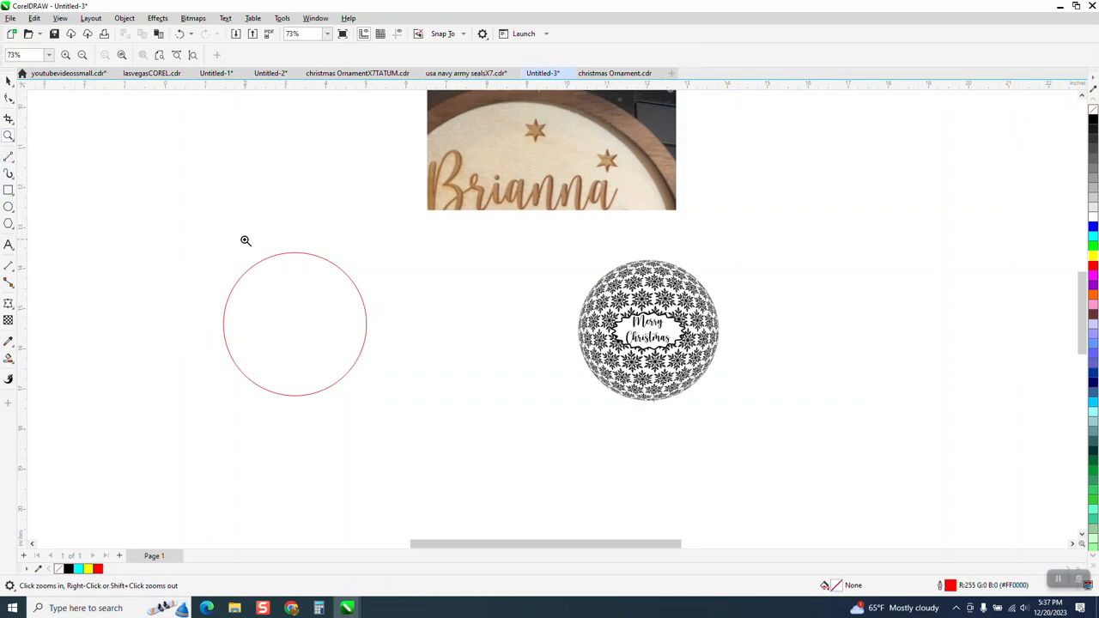
drag(258, 240, 480, 371)
click(8, 191)
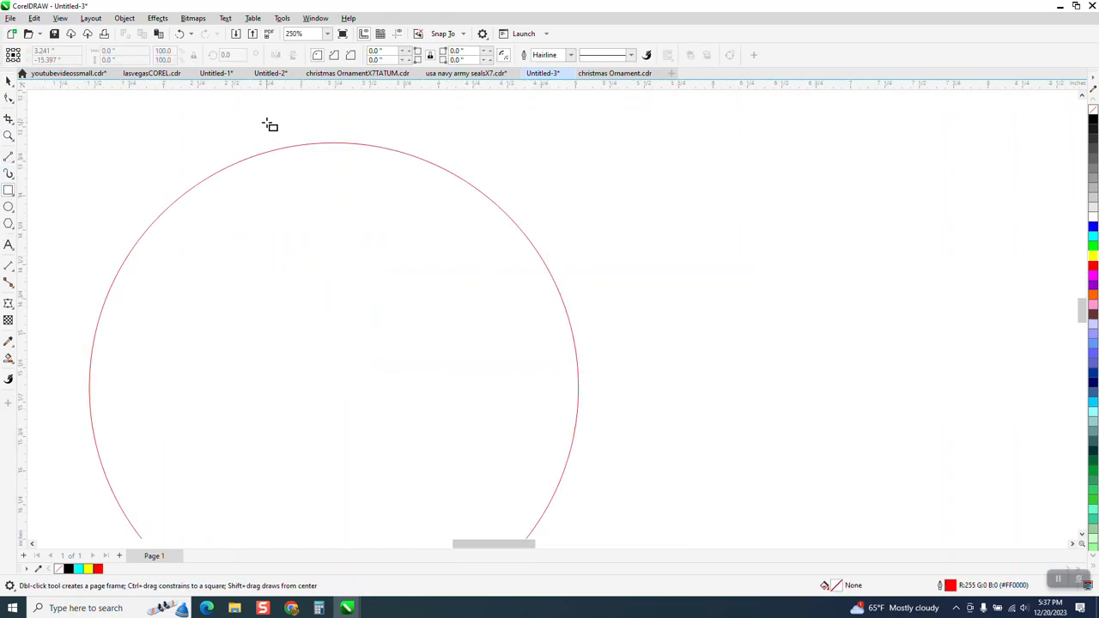
drag(278, 261, 404, 320)
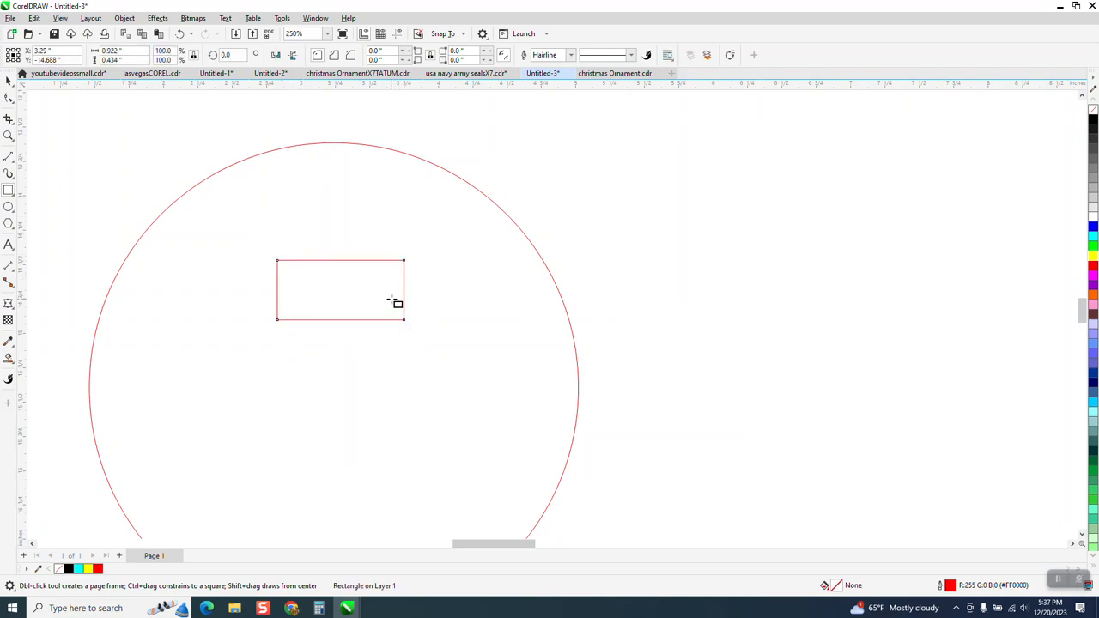
Align the rectangle horizontally centered with the circle and flush with its top edge
key(space)
scroll(244, 179, down, 2)
drag(125, 129, 531, 478)
key(t)
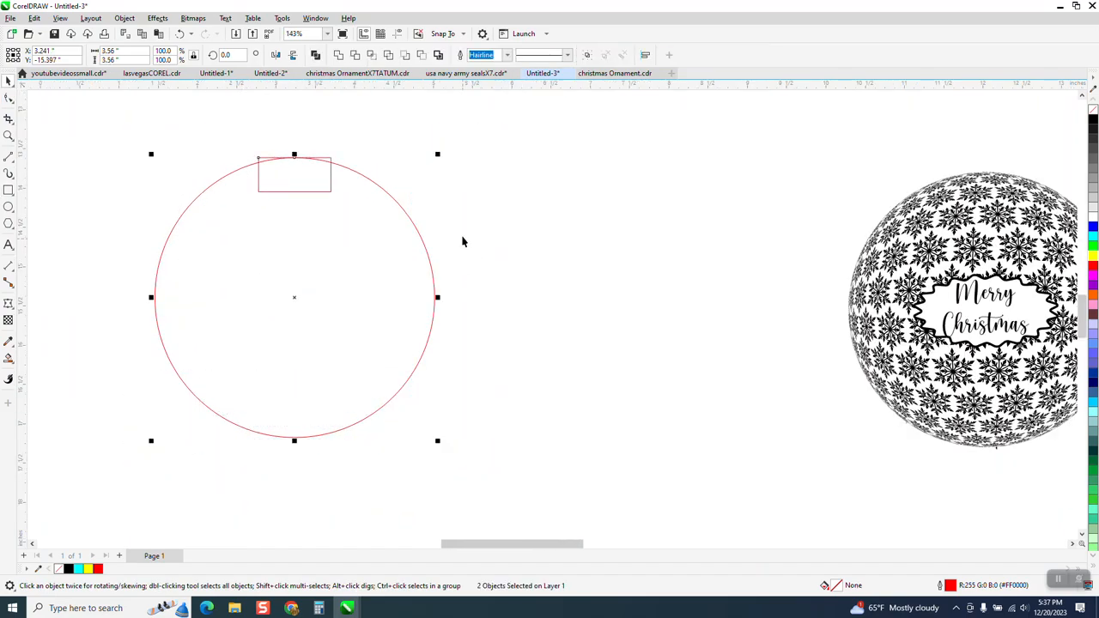
Resize the rectangle proportionally to a height of 0.4 inches
click(9, 135)
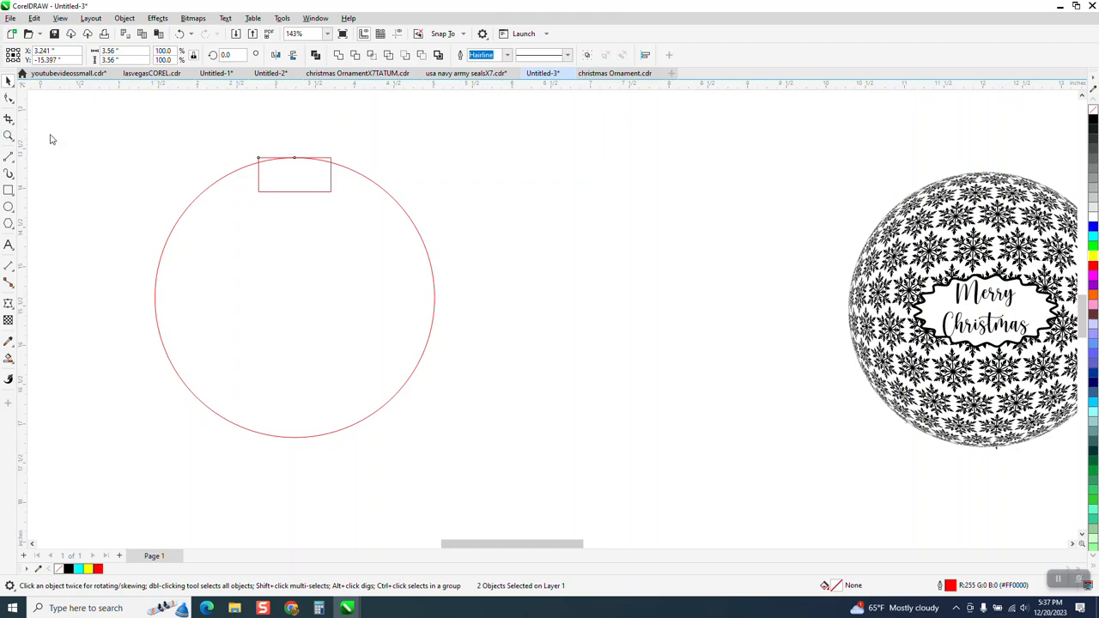
key(space)
click(306, 150)
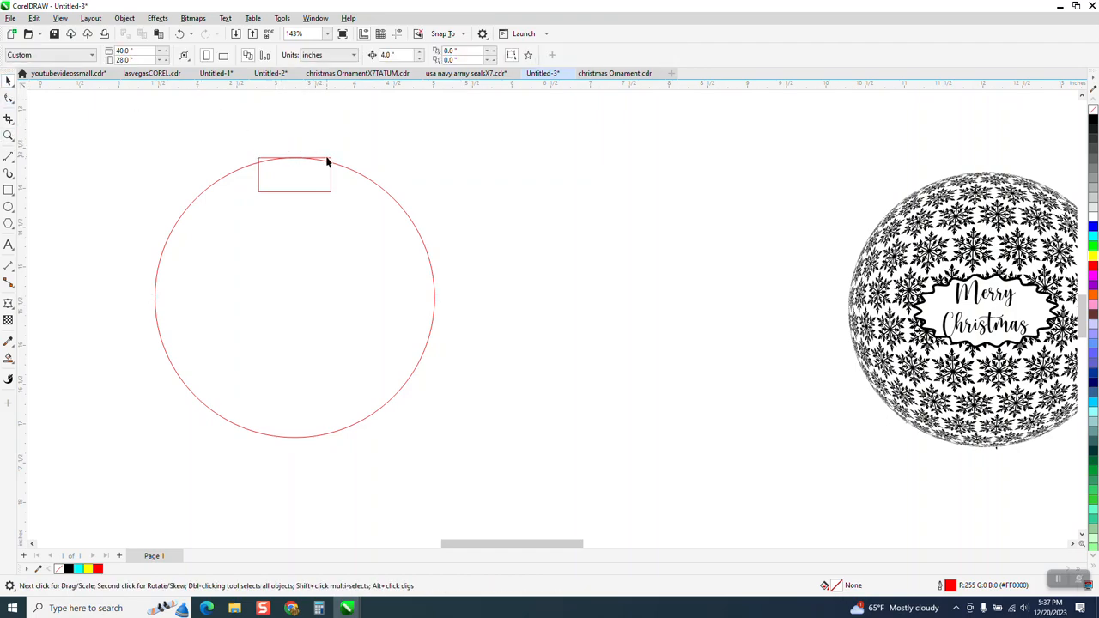
click(330, 163)
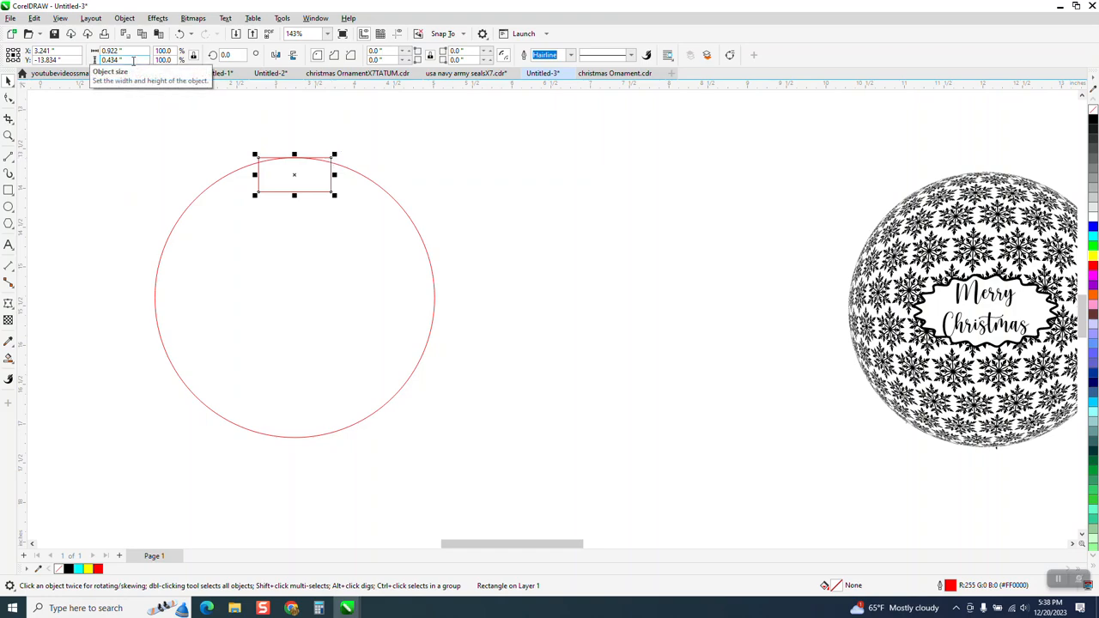
double_click(133, 61)
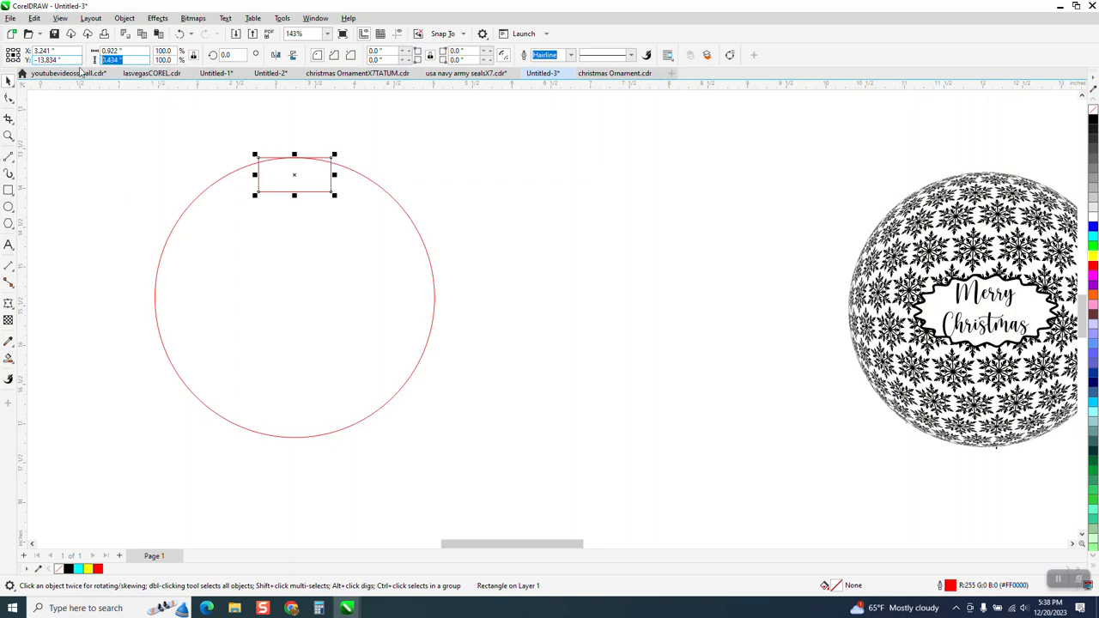
text(.4)
key(Return)
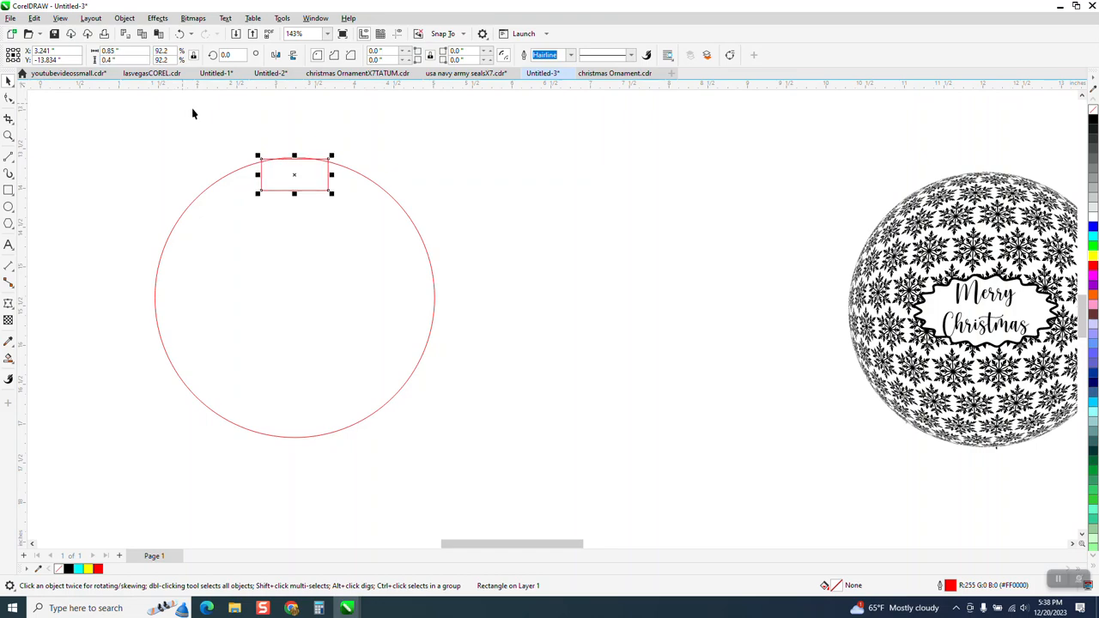
Set the nudge distance to 0.4 inches and nudge the rectangle up once so it sits on top of the circle
click(210, 103)
double_click(391, 55)
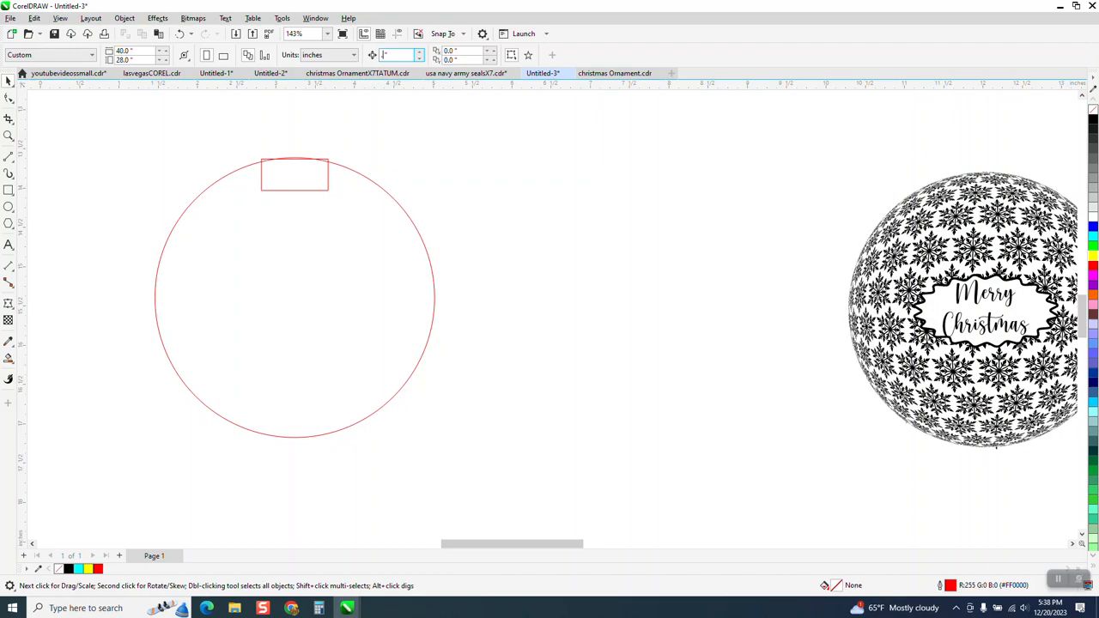
click(321, 162)
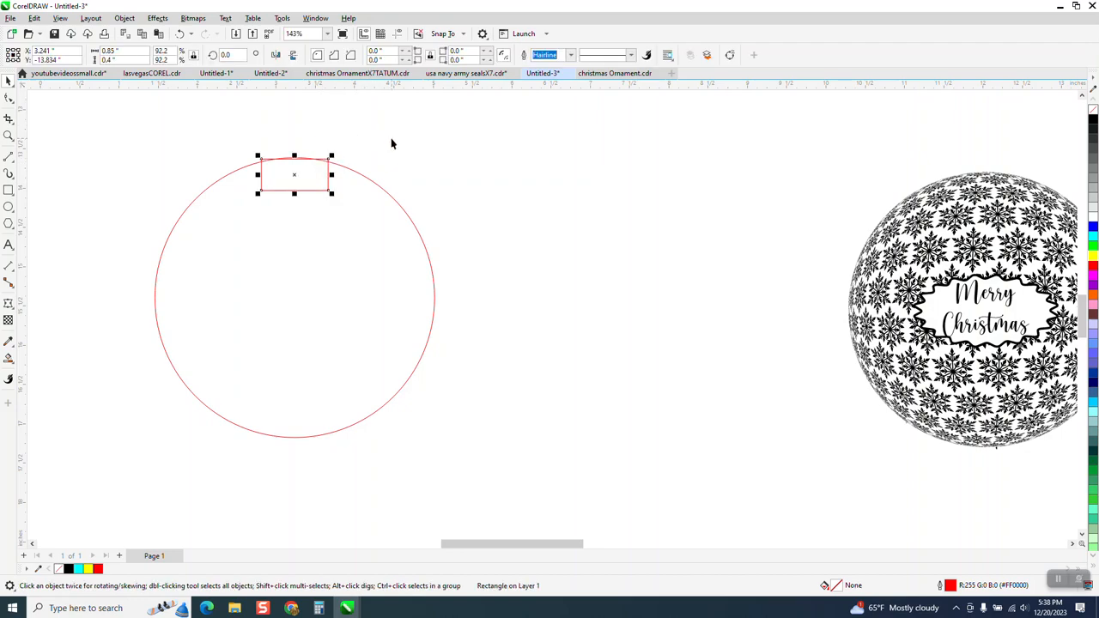
key(Up)
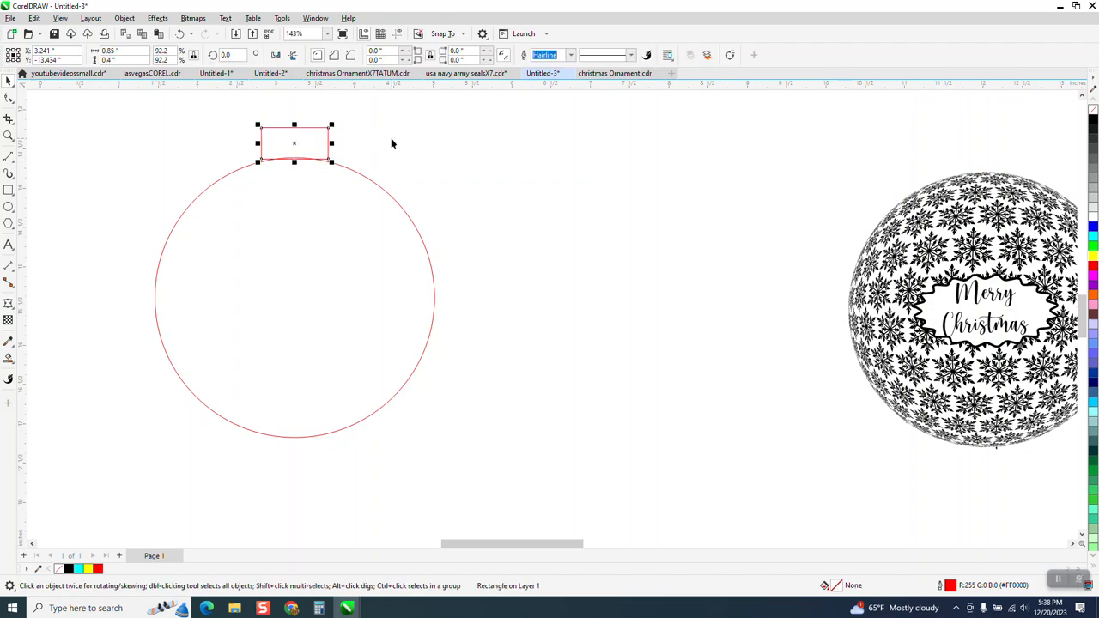
Convert the rectangle above the circle to curves and show its nodes with the Shape tool
click(9, 135)
drag(233, 110, 546, 215)
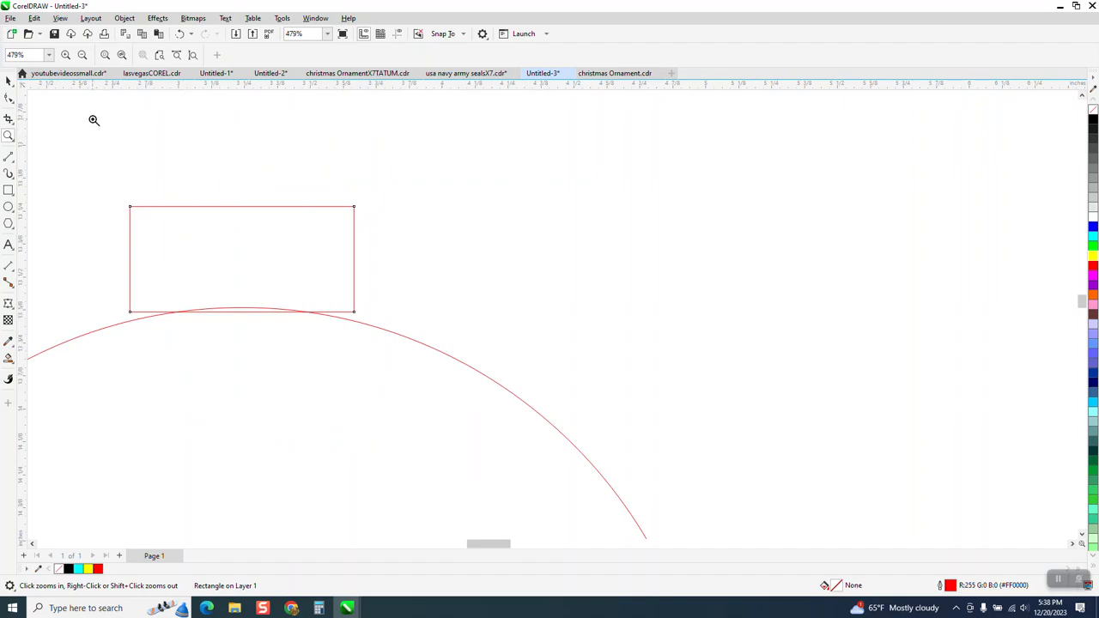
click(8, 80)
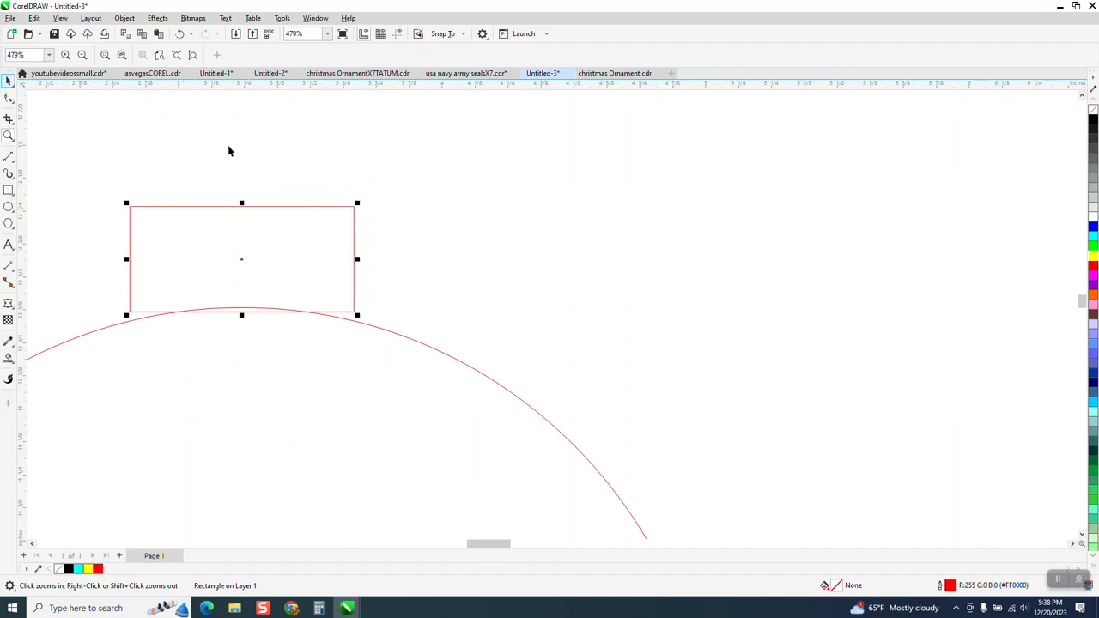
click(127, 21)
key(Escape)
key(ctrl+q)
click(9, 97)
scroll(232, 263, down, 1)
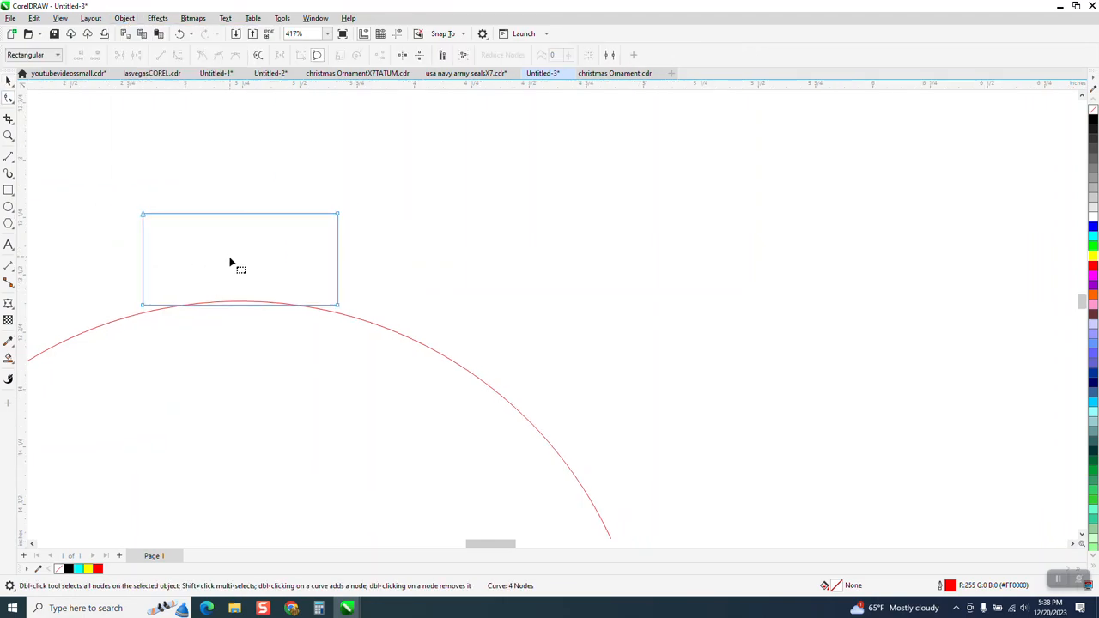
Set the nudge distance to 0.1 inches and nudge the rectangle's two lower corner nodes outward once each to form a trapezoid
click(9, 80)
click(404, 137)
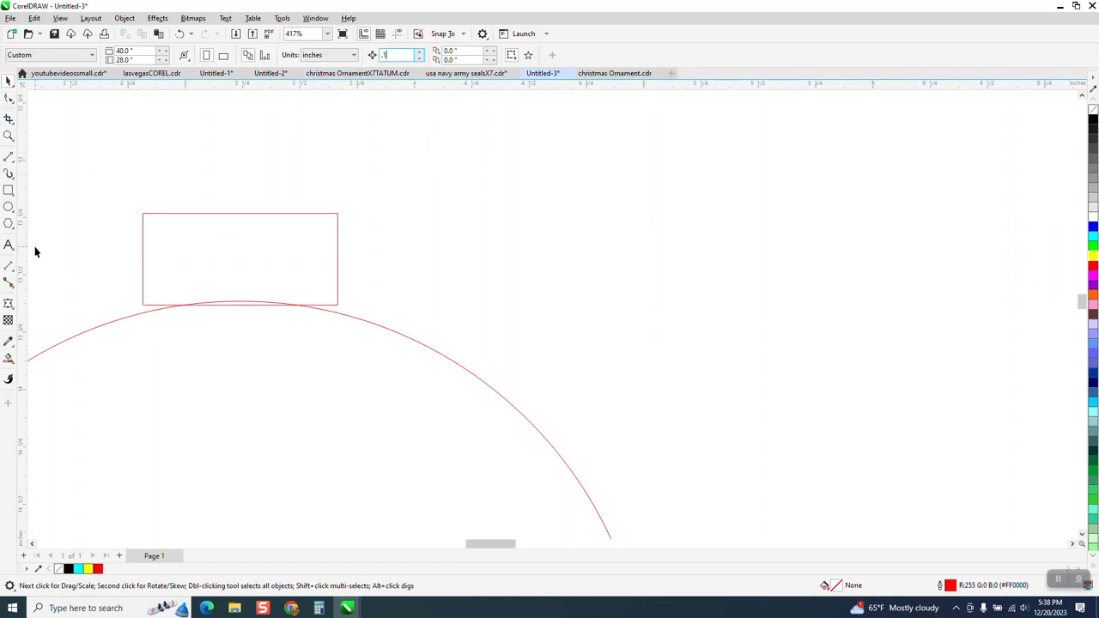
click(9, 97)
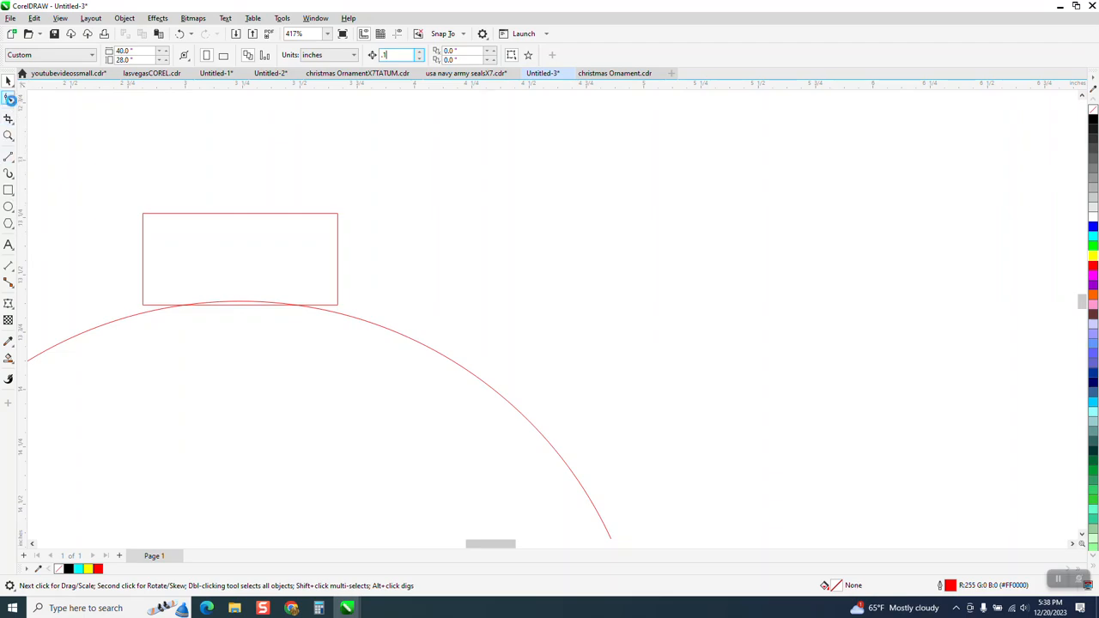
click(144, 306)
click(143, 306)
key(Left)
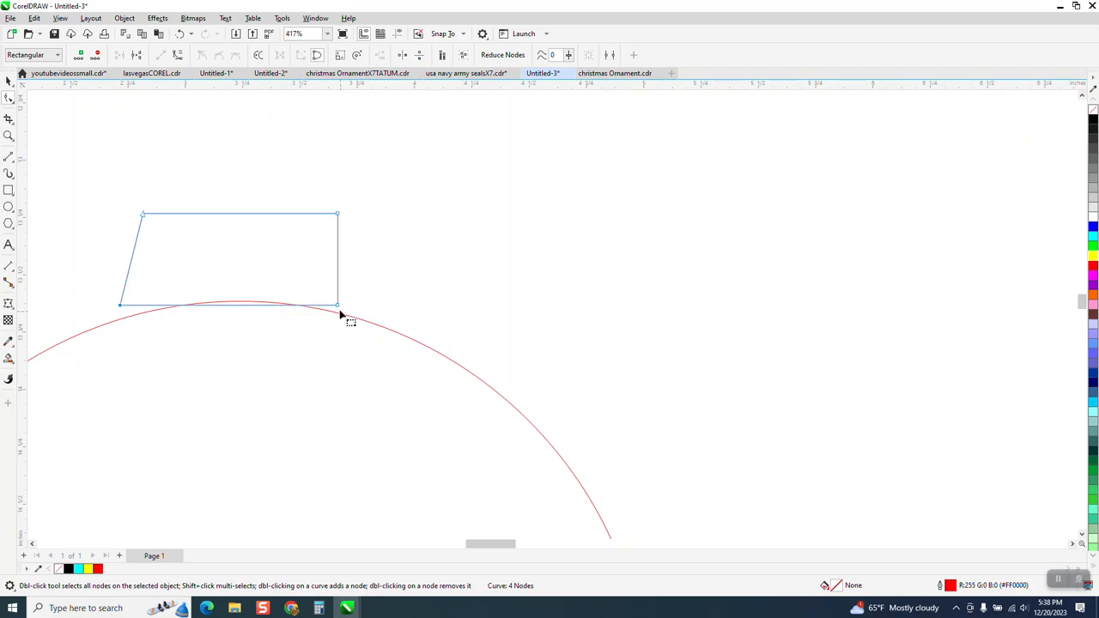
drag(339, 306, 361, 297)
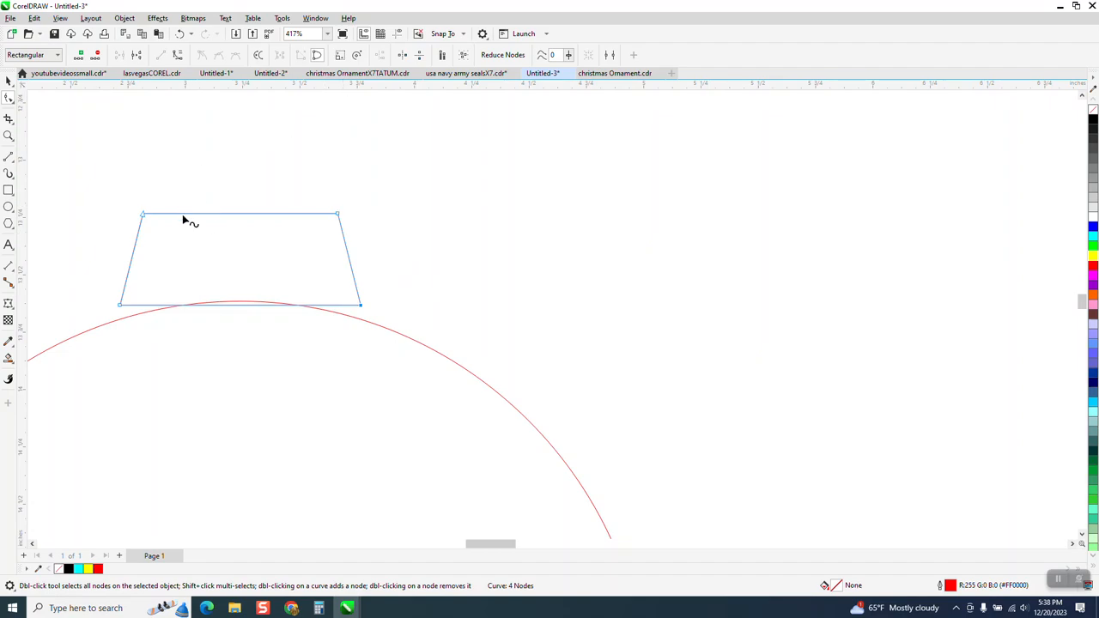
Draw a 2-point line along each slanted side of the trapezoid, from its upper corner to its lower corner
click(9, 157)
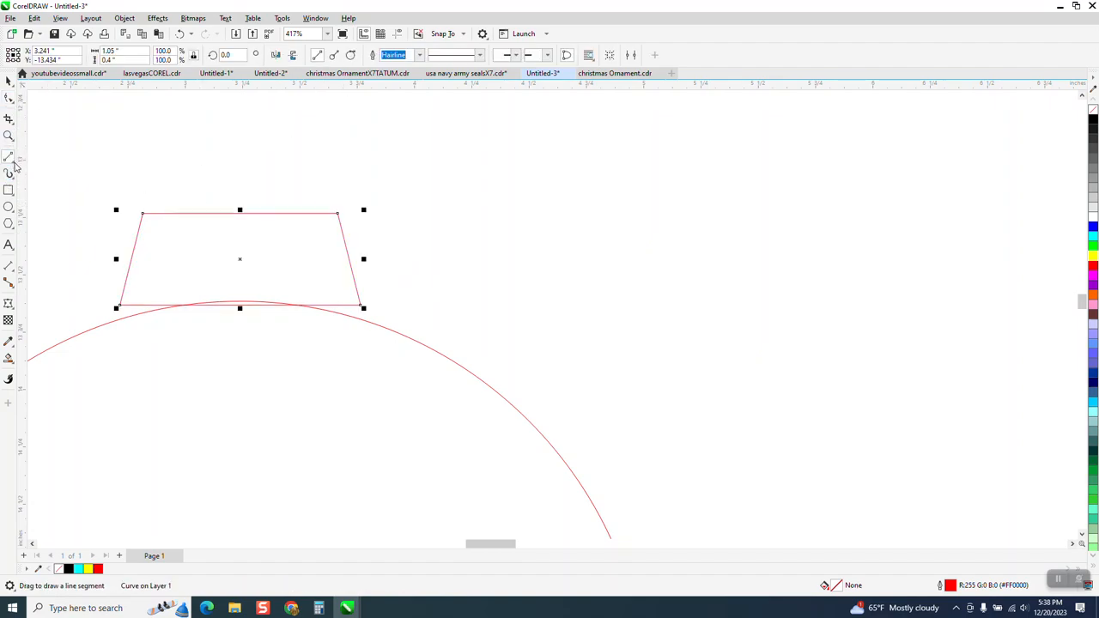
click(13, 163)
click(52, 173)
drag(143, 213, 121, 305)
drag(339, 213, 361, 305)
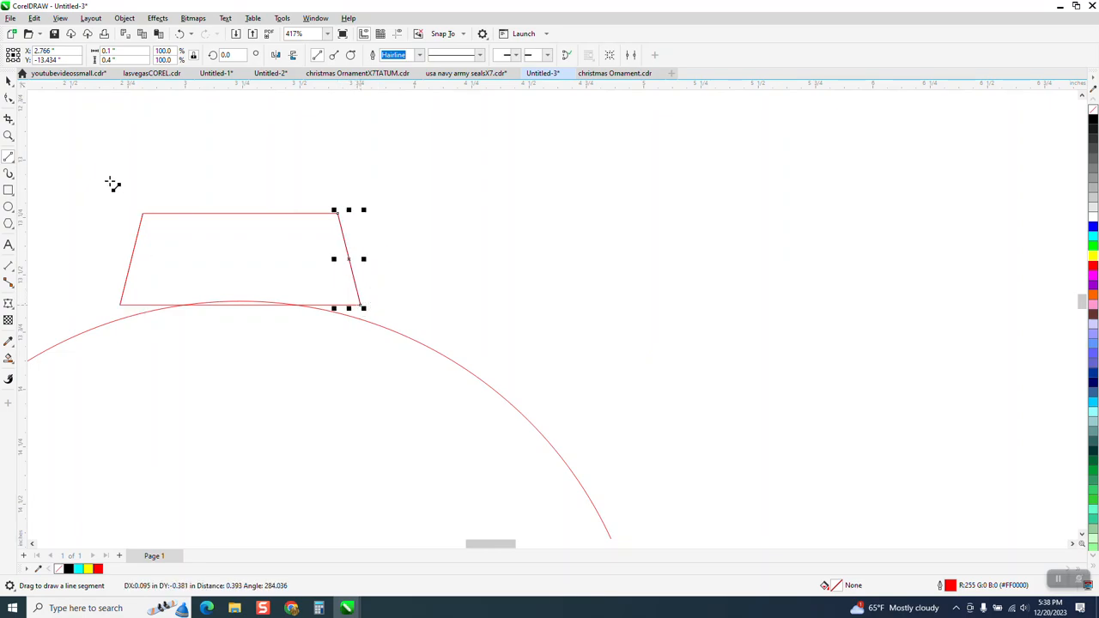
Set the nudge distance to 2 inches and nudge the trapezoid up once, leaving the two slanted lines in place
key(space)
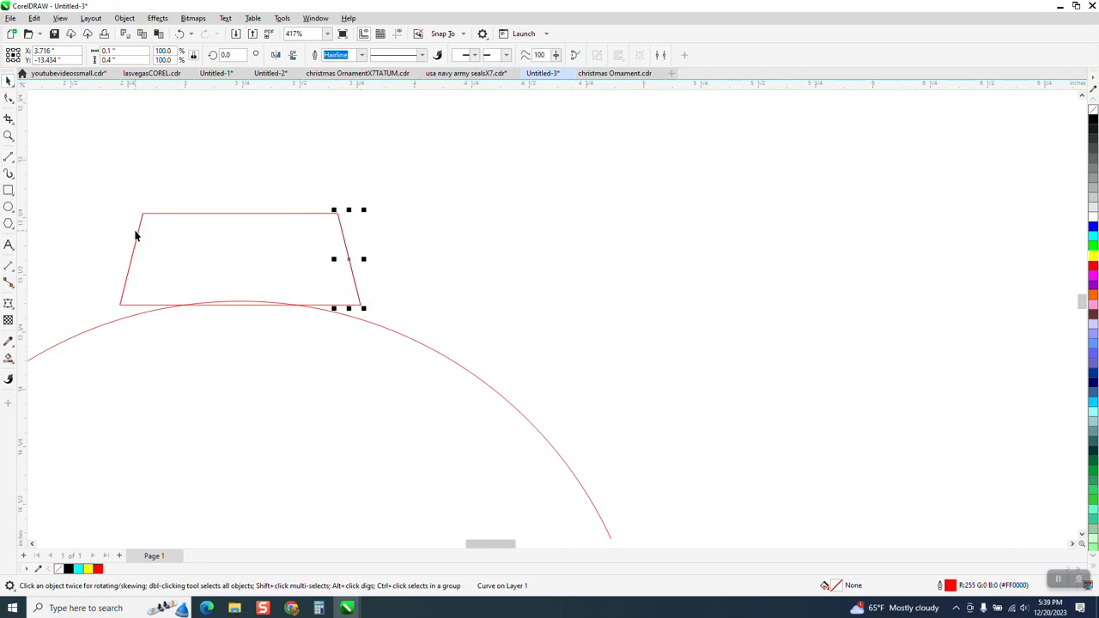
click(203, 162)
click(385, 55)
text(2)
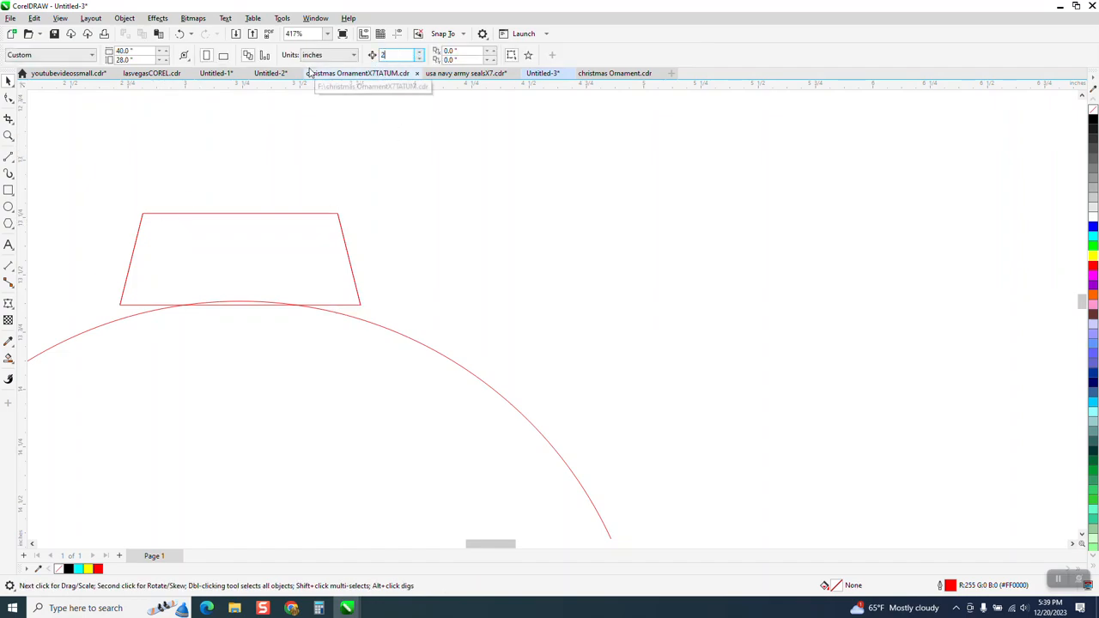
click(292, 215)
key(Delete)
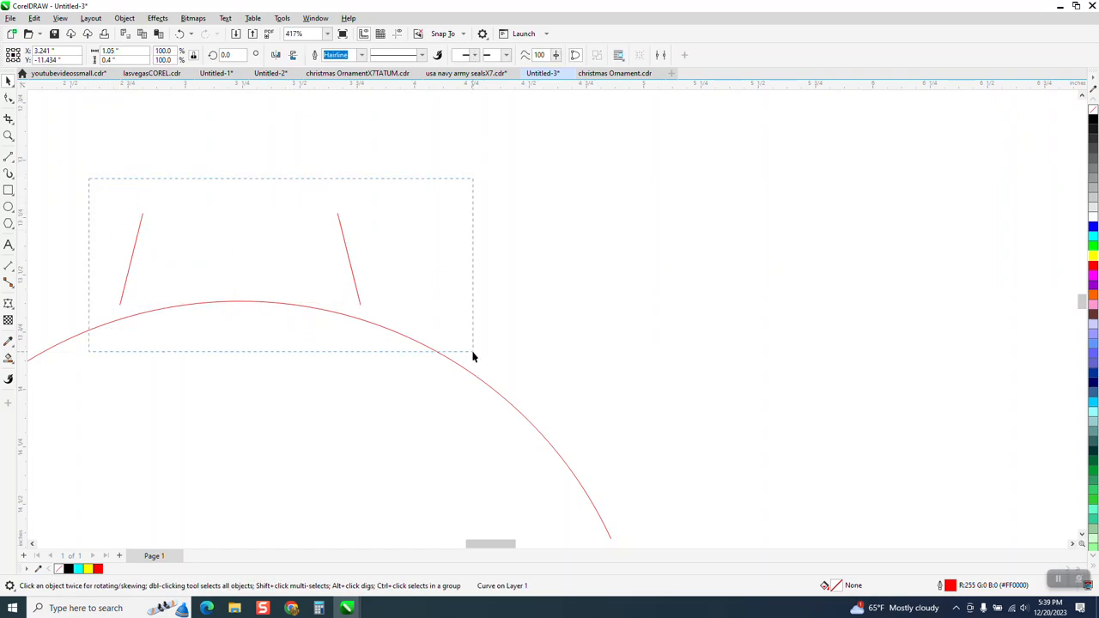
Blend the two slanted lines above the circle with 4 steps
drag(89, 179, 472, 351)
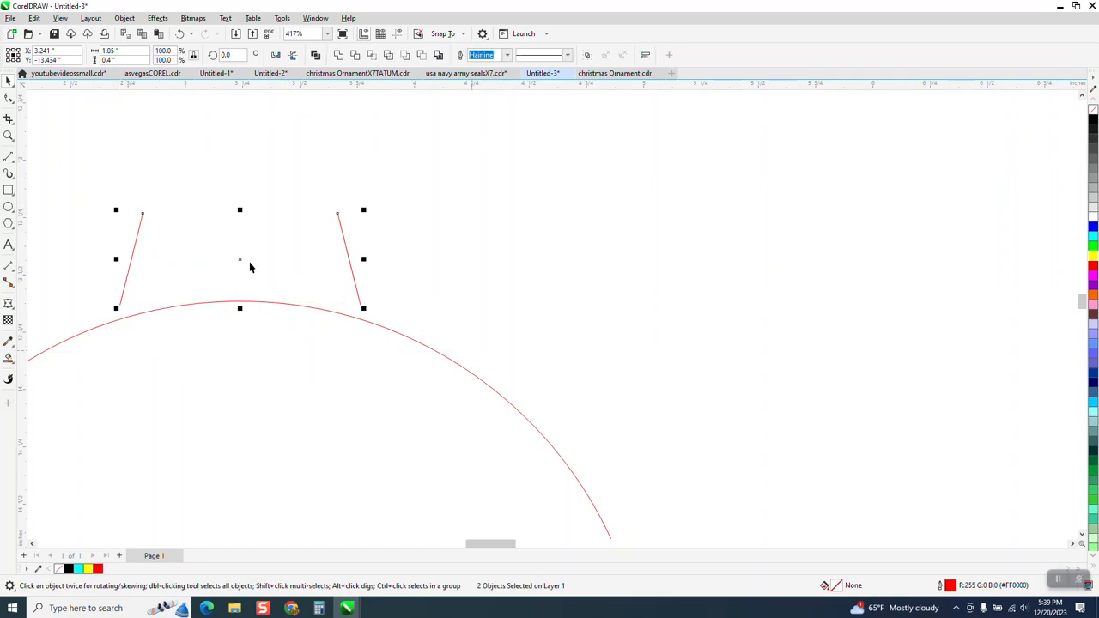
click(157, 19)
click(178, 275)
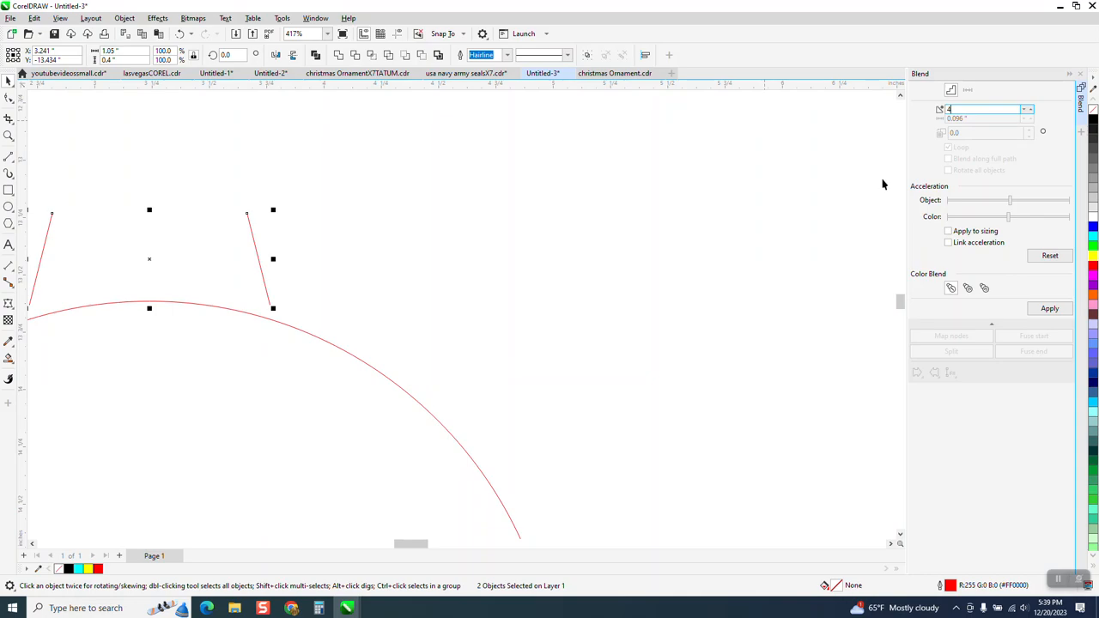
click(1050, 308)
scroll(574, 251, down, 2)
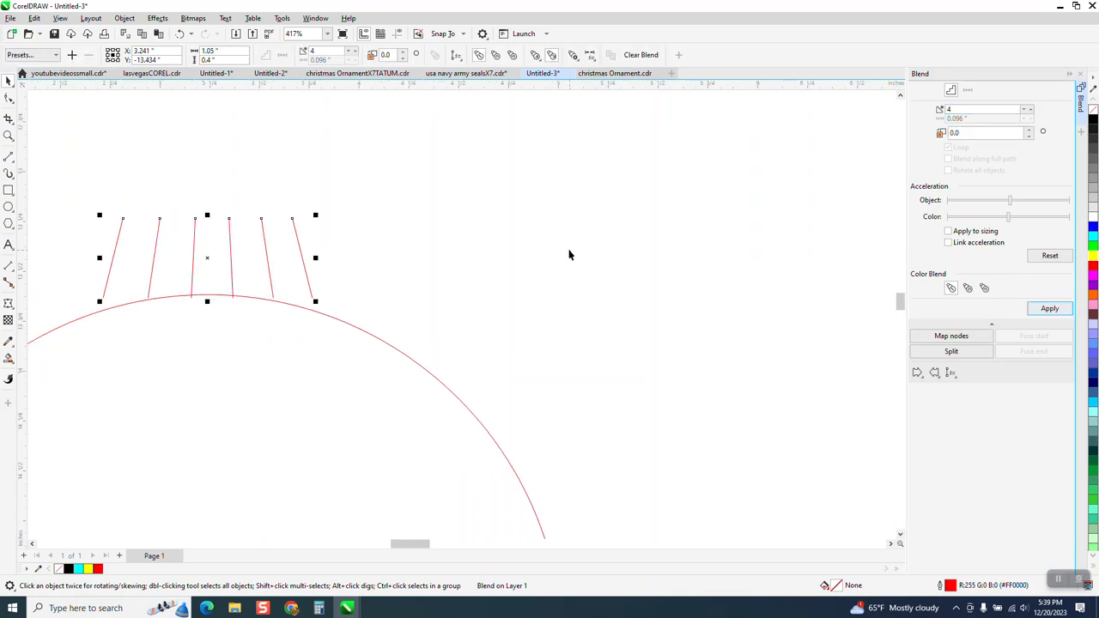
Break the blend apart and delete the two outermost slanted lines
click(124, 18)
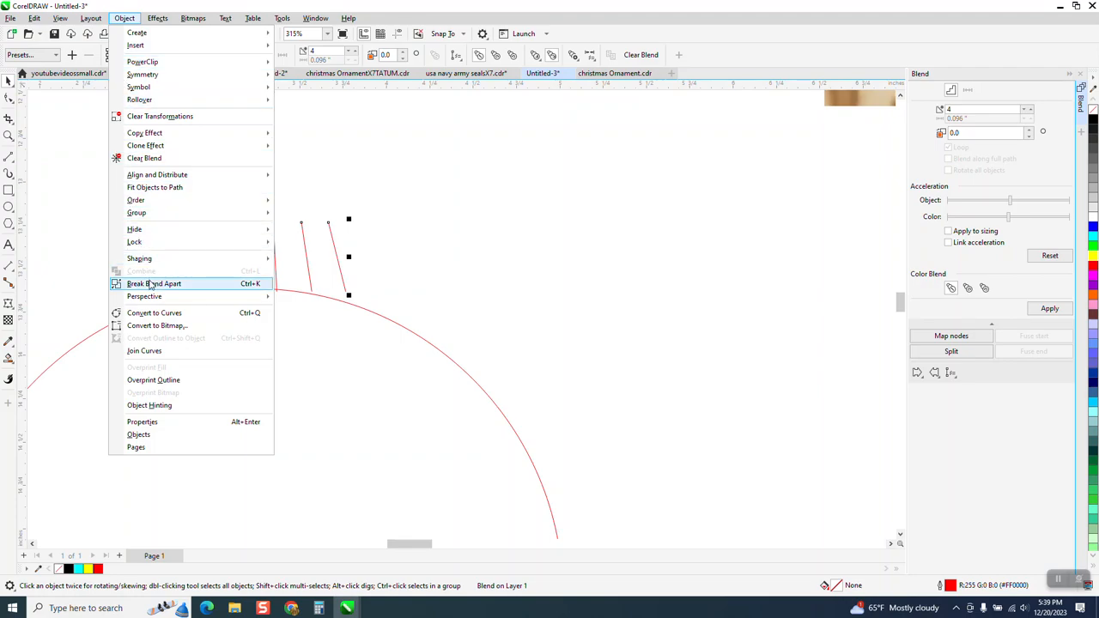
click(152, 283)
click(132, 255)
click(179, 243)
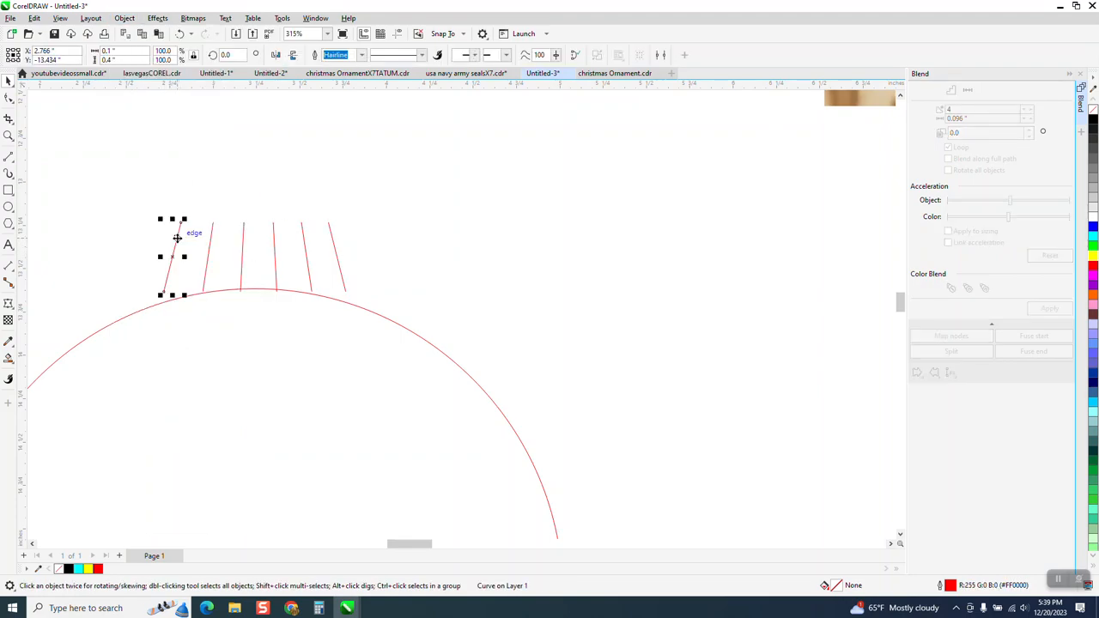
key(Delete)
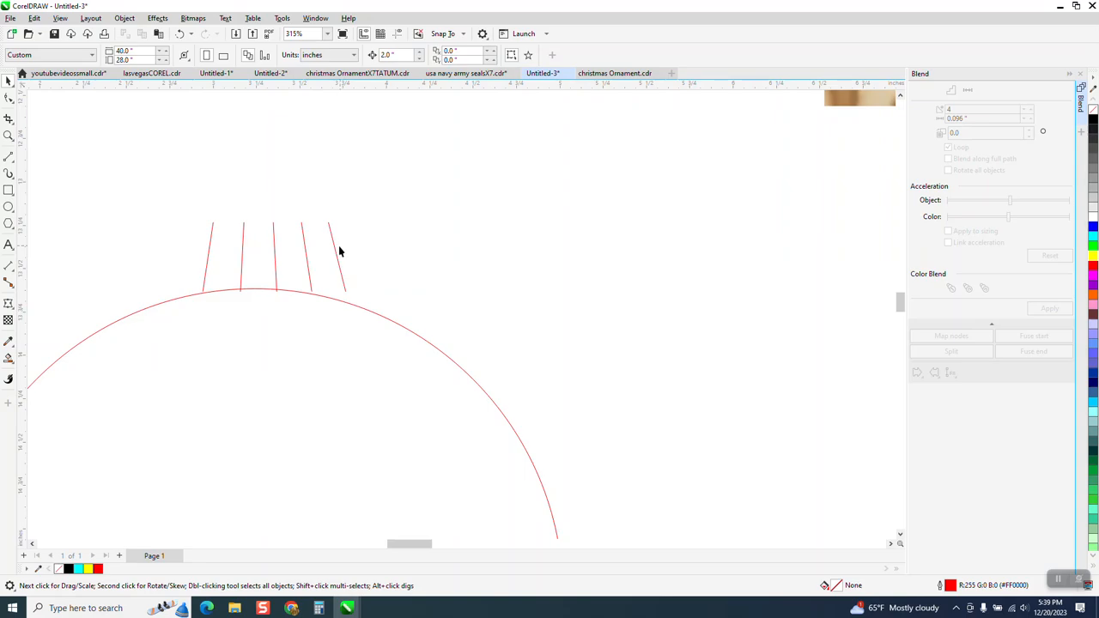
click(336, 252)
key(Delete)
Set the outline width of the four remaining grouped lines to 0.0625 in
drag(357, 335, 357, 334)
key(ctrl+g)
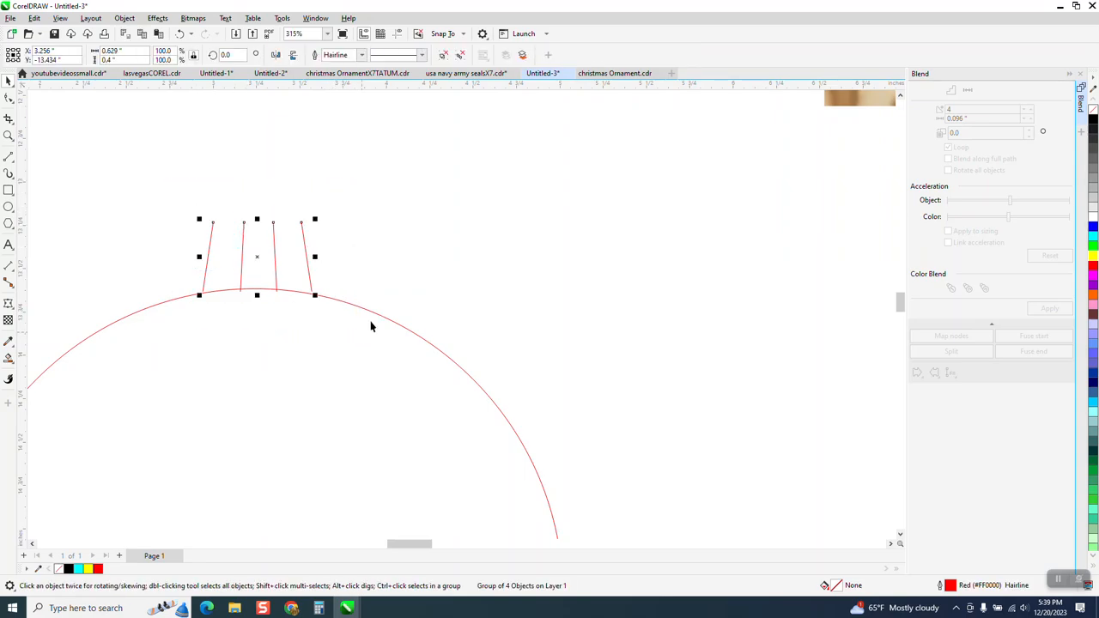
click(362, 55)
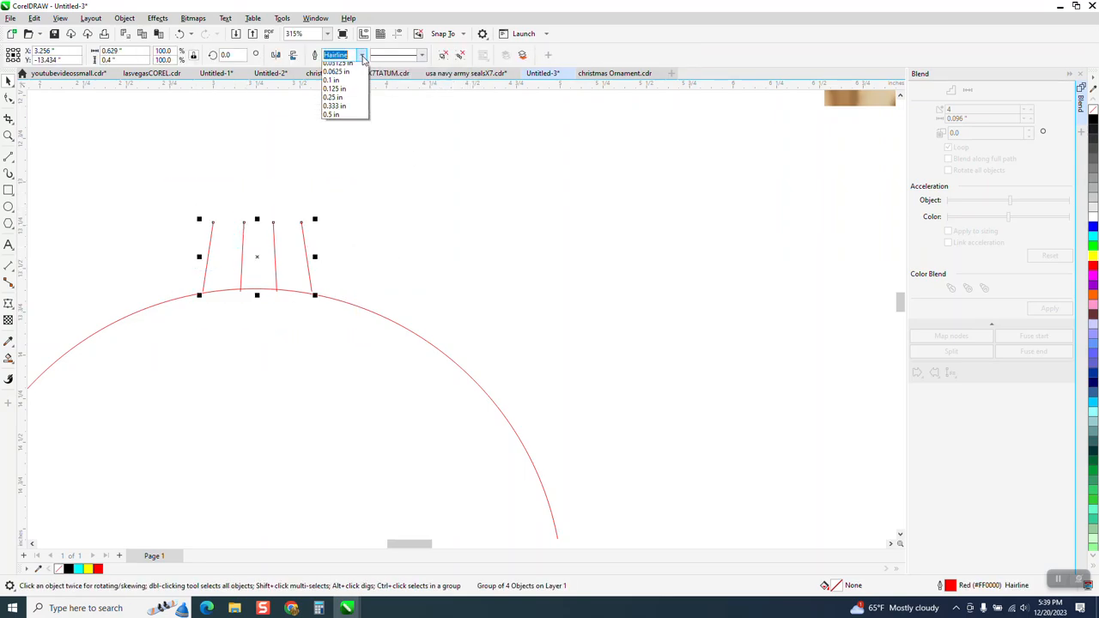
click(335, 144)
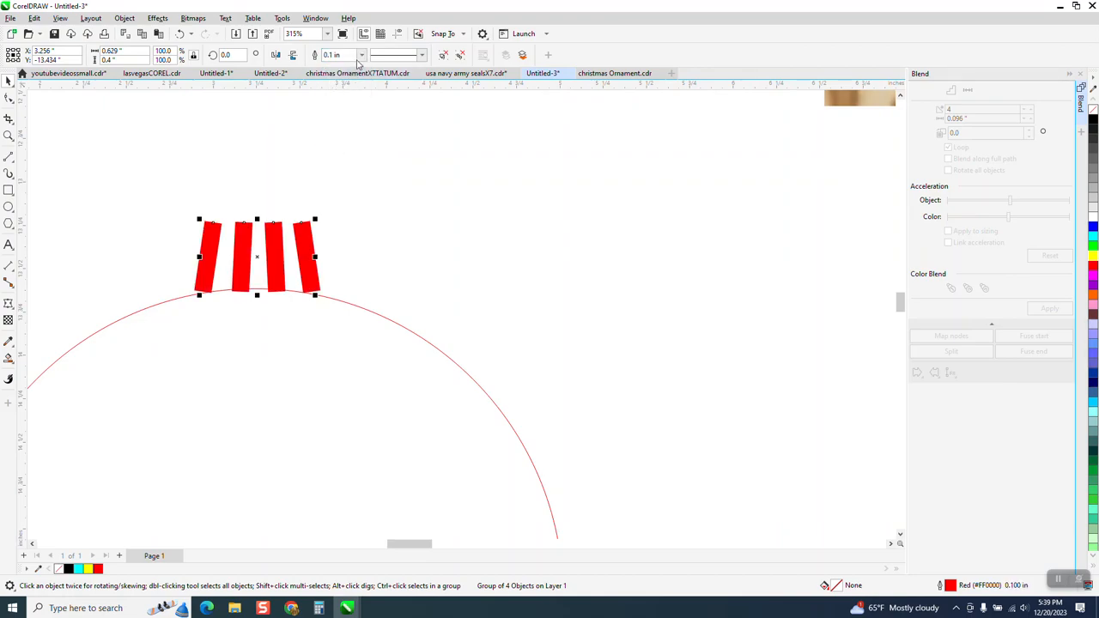
click(362, 55)
click(339, 136)
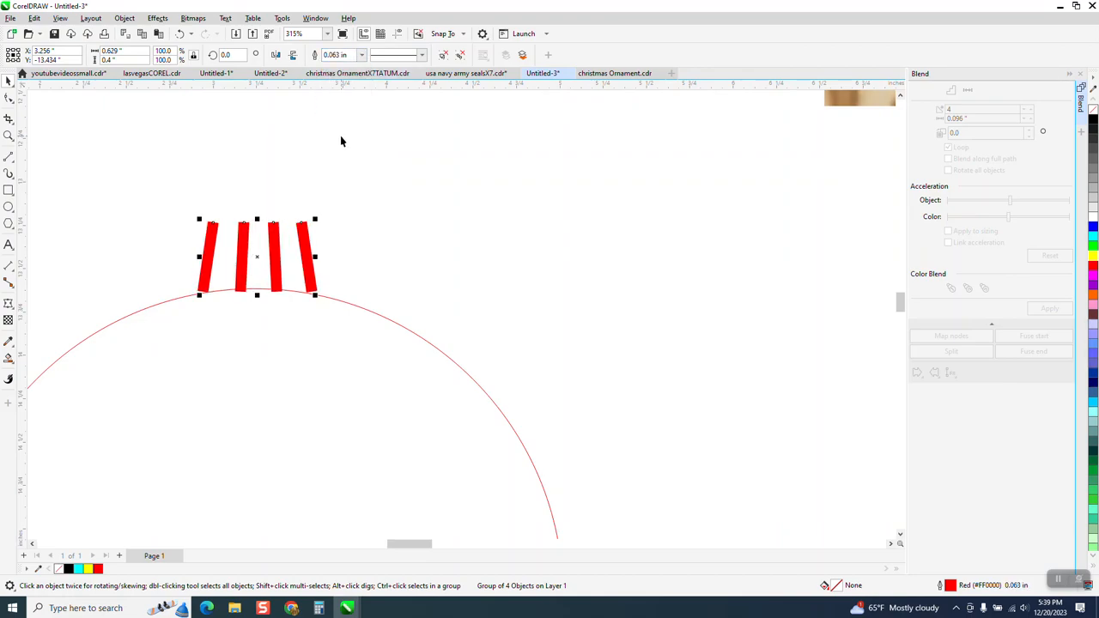
Ungroup the four thick lines above the circle
click(125, 18)
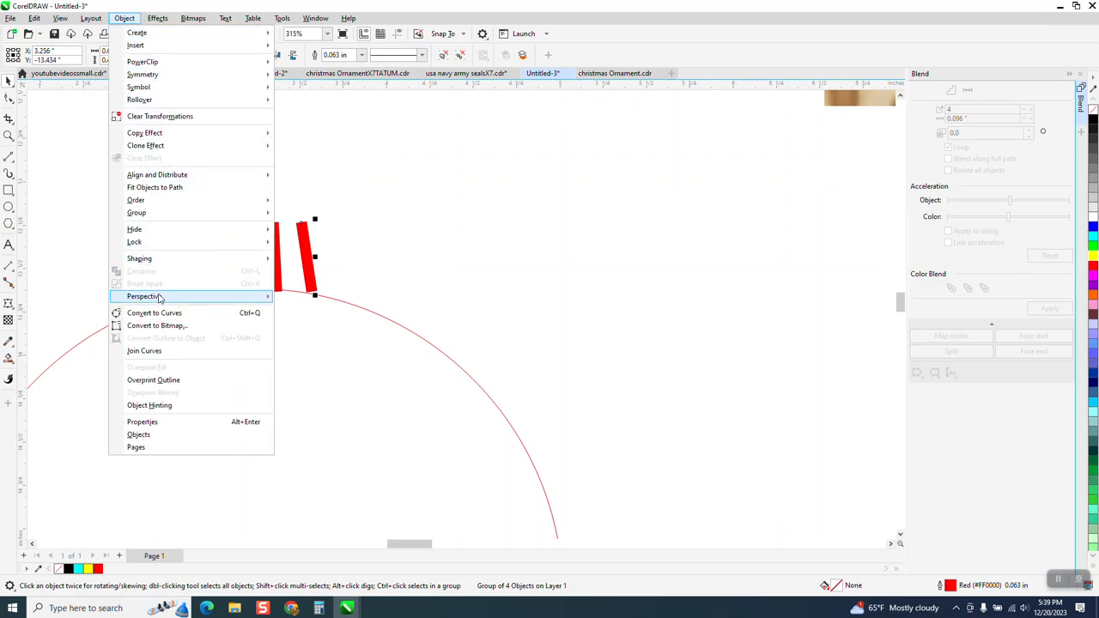
click(318, 176)
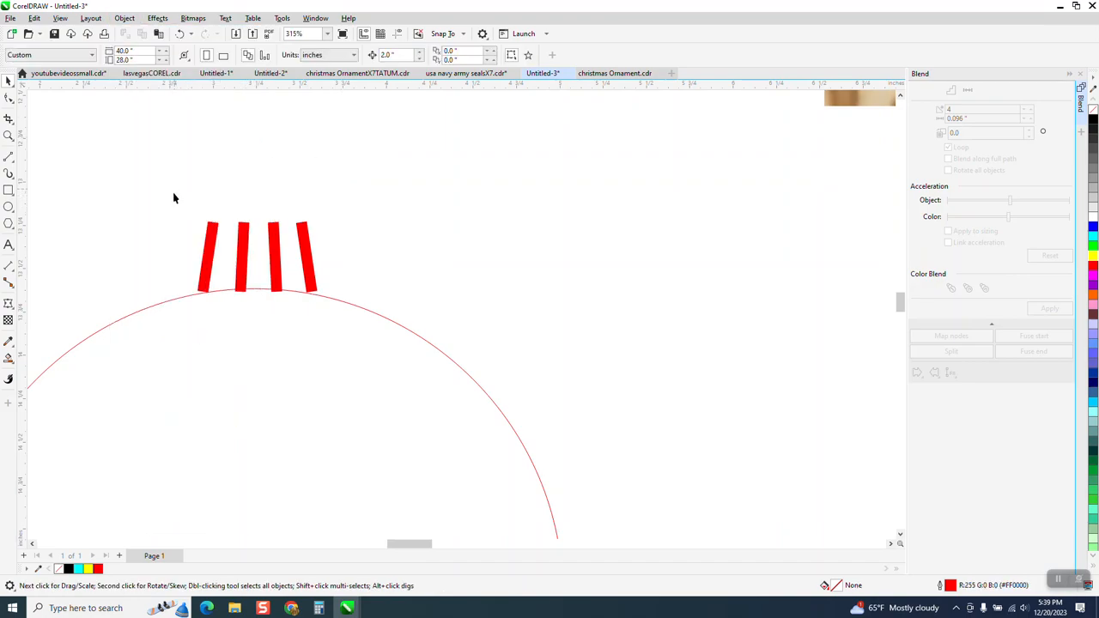
drag(390, 312, 390, 312)
click(125, 18)
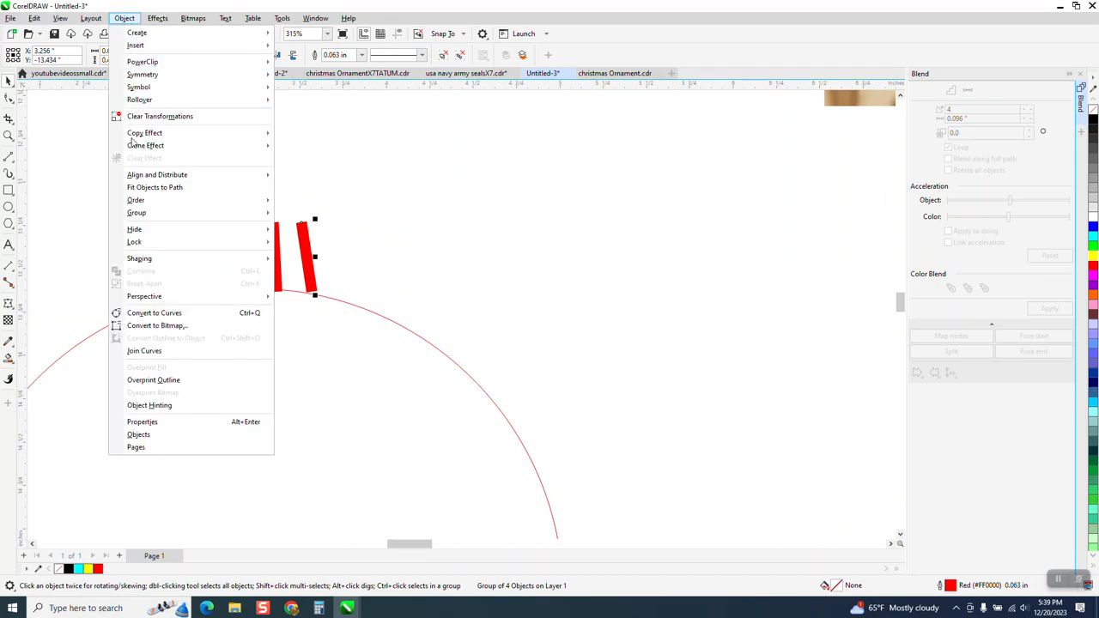
mouse_move(144, 218)
click(301, 227)
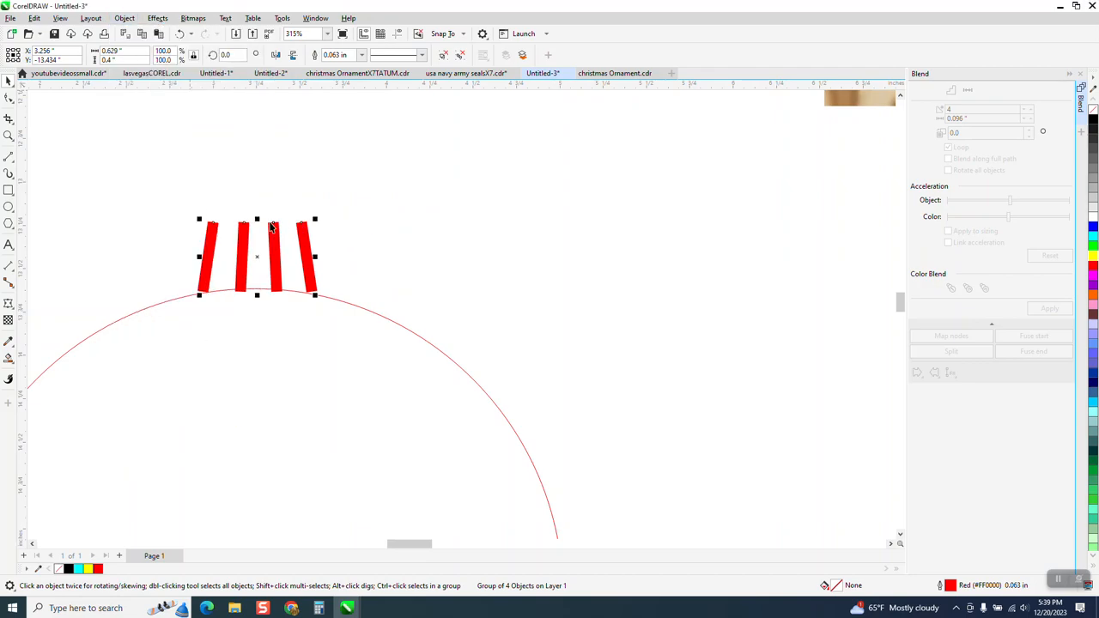
Convert the four lines' outlines to objects, then give them no fill and a red hairline outline
click(126, 18)
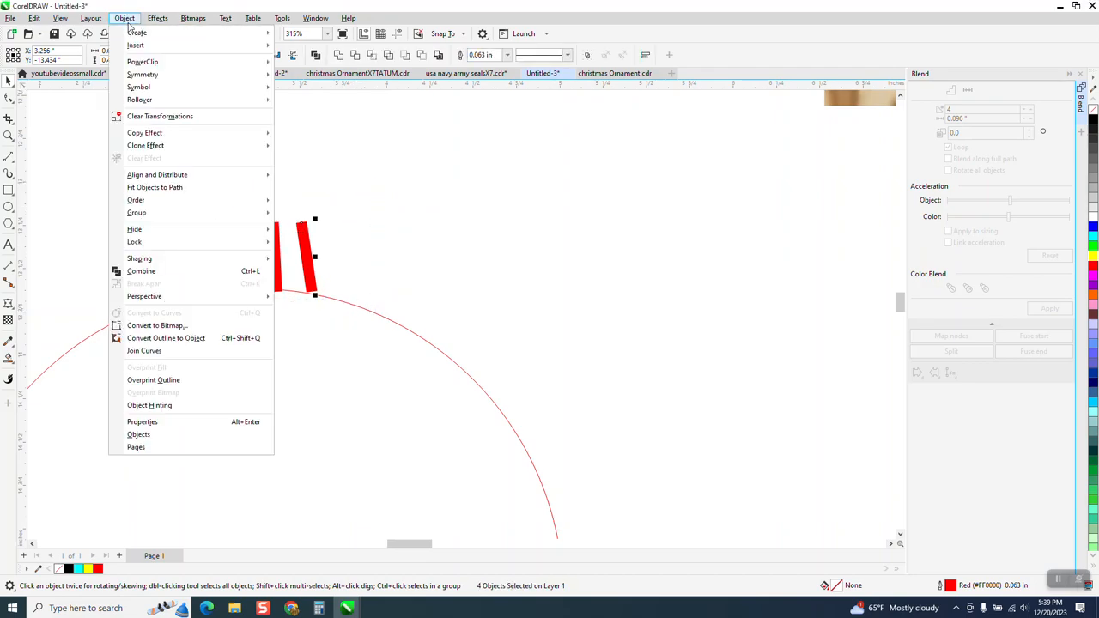
click(181, 339)
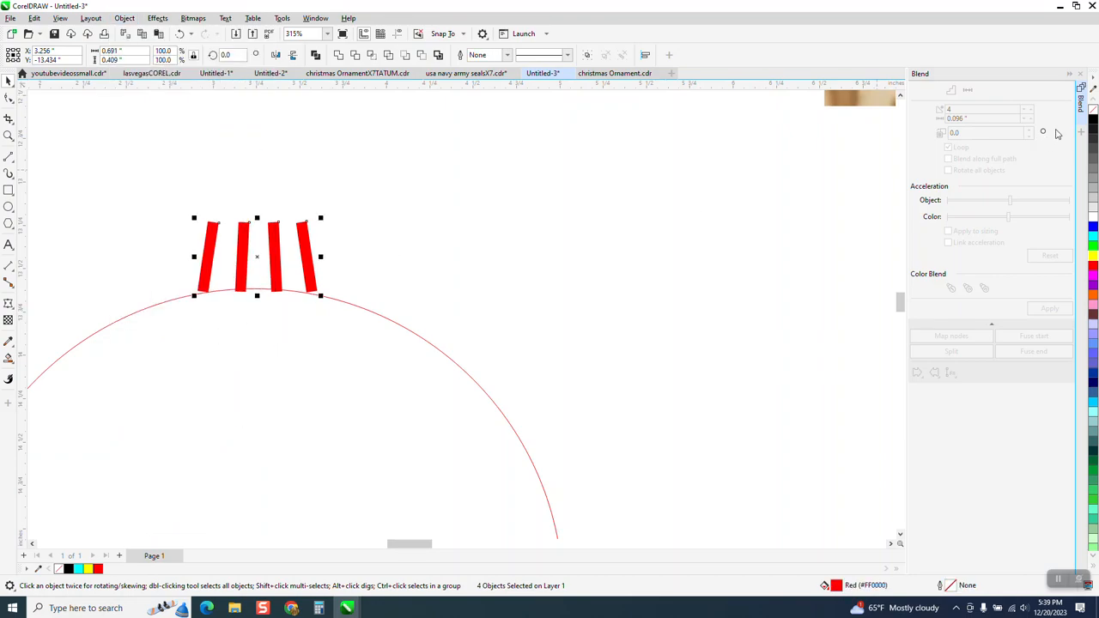
click(1094, 116)
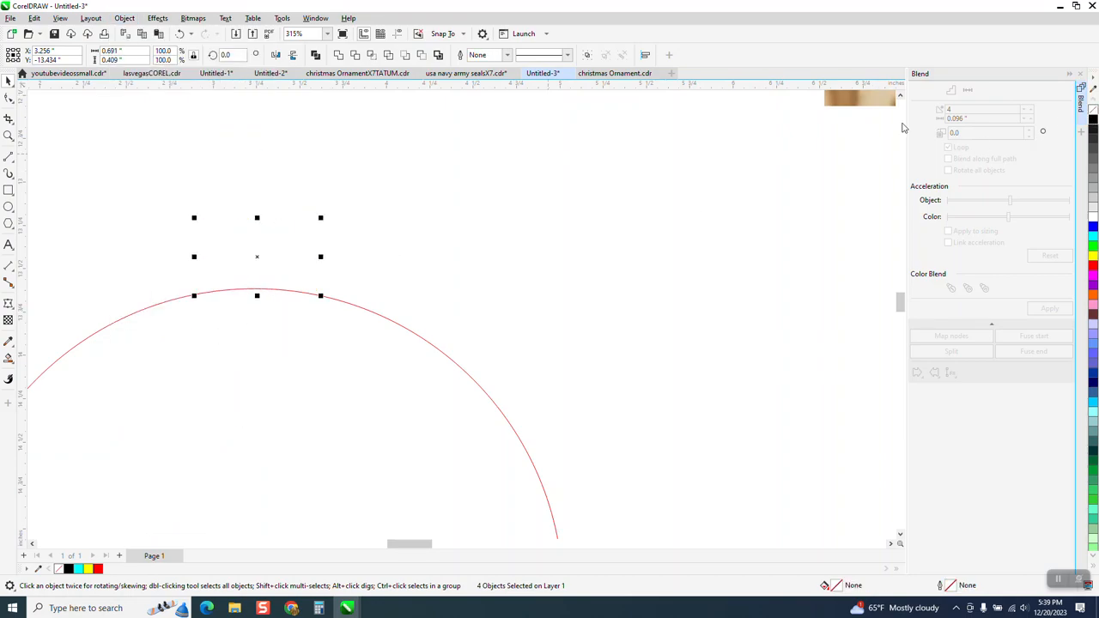
right_click(1094, 264)
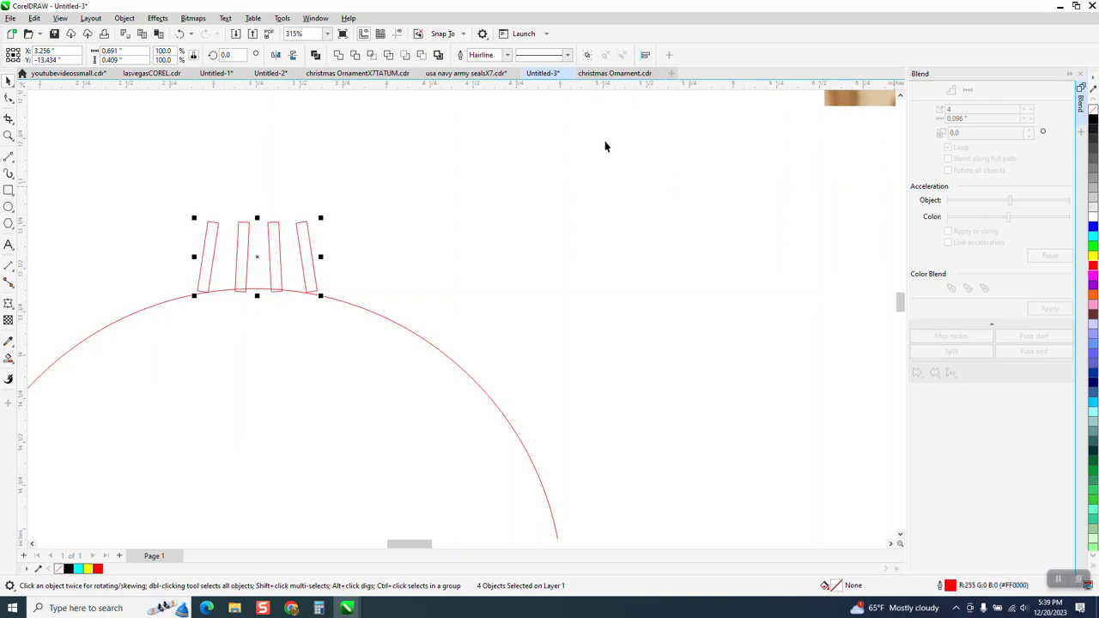
Nudge the trapezoid back down 2 inches over the four narrow strips
scroll(369, 232, down, 4)
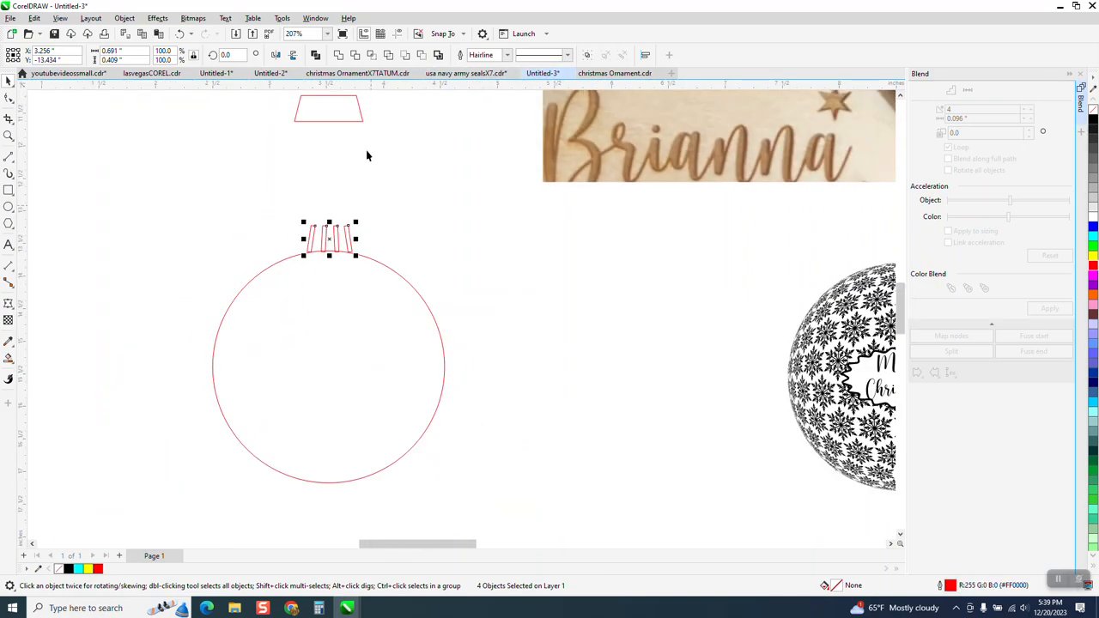
click(363, 123)
key(Down)
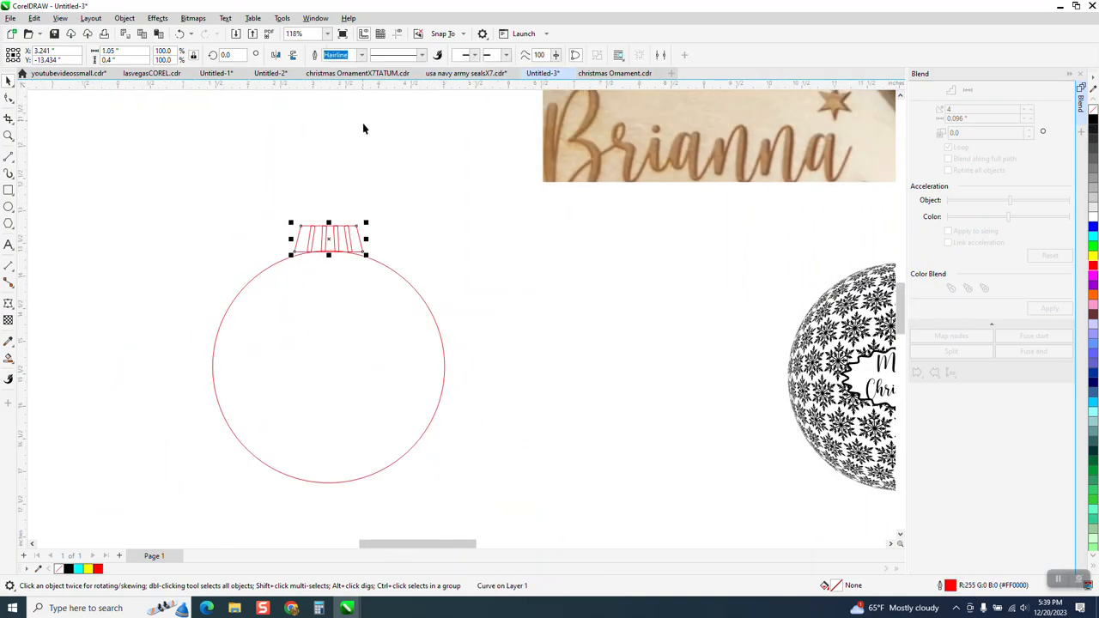
Set the nudge distance to 0.02 inches and nudge the trapezoid and its four strips down three times into the circle
click(10, 136)
drag(275, 199, 443, 280)
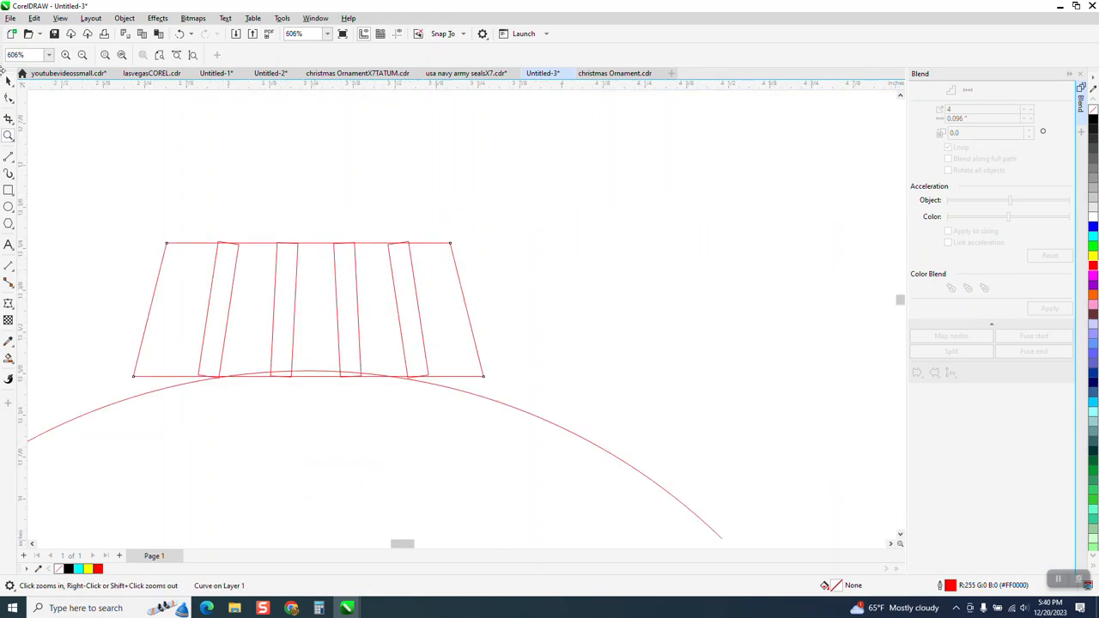
click(7, 80)
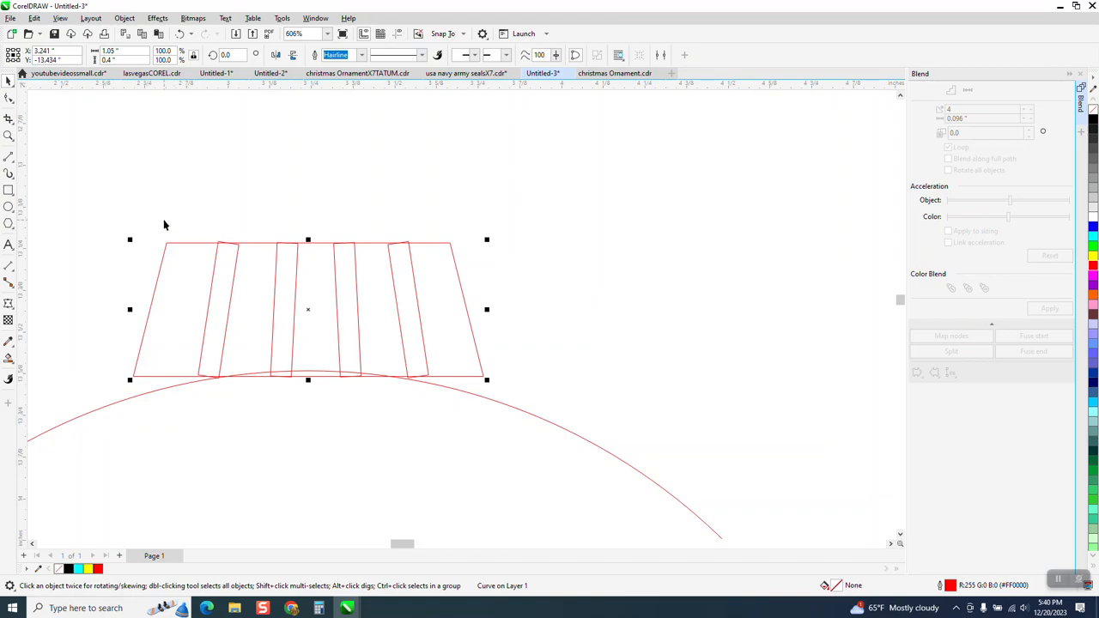
click(210, 163)
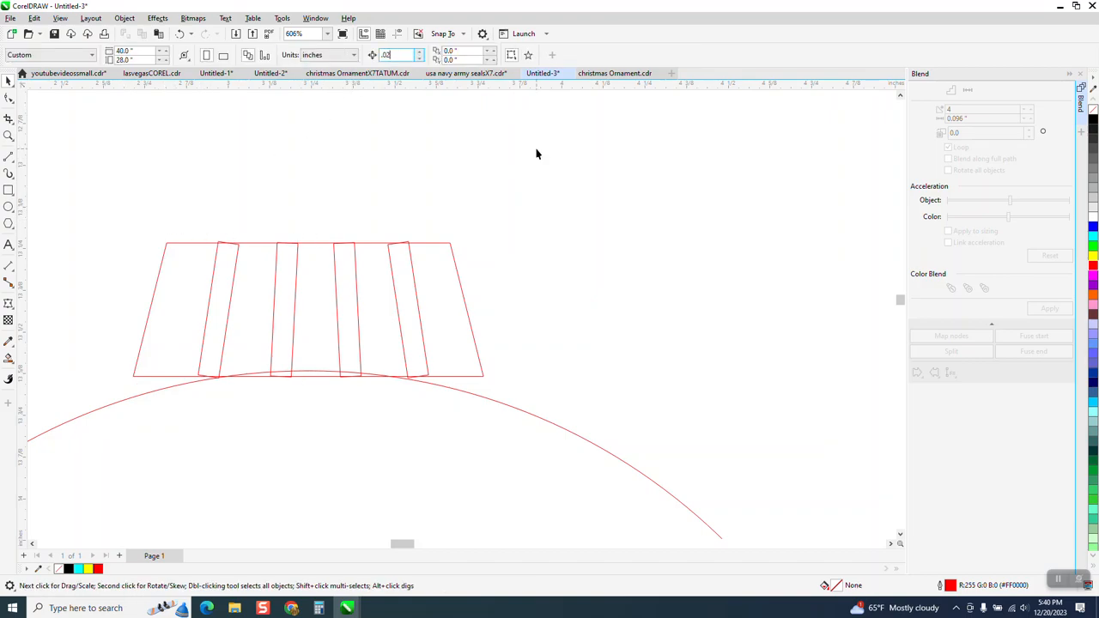
drag(116, 196, 594, 456)
key(Down)
key(Down)
key(Down)
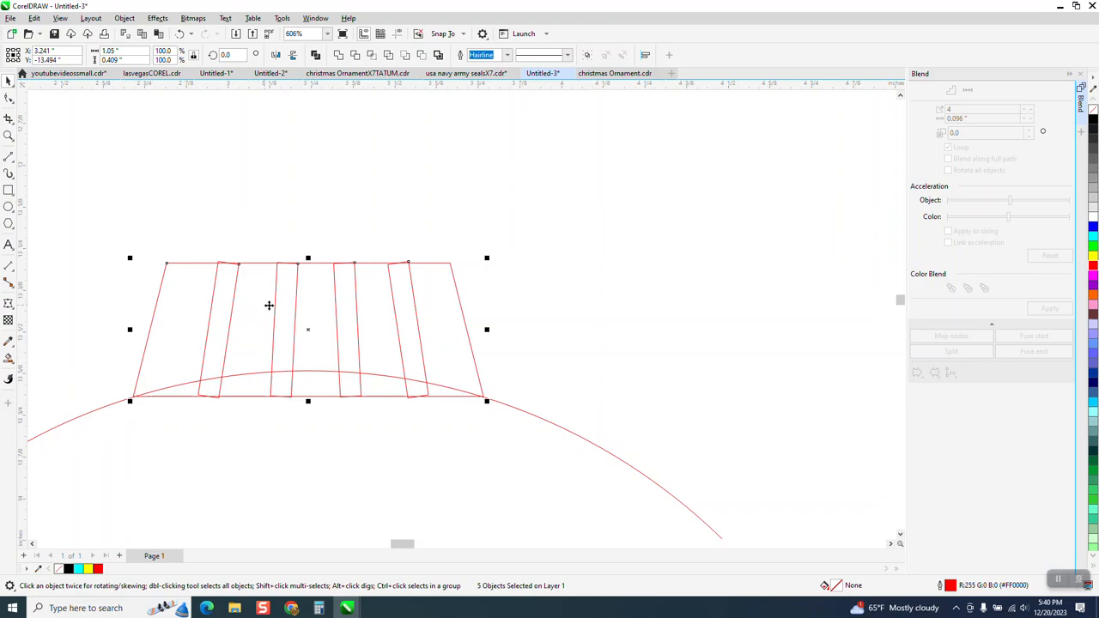
Shorten the four strips together from their top ends to about 0.365 inches high, below the trapezoid's top edge
click(245, 227)
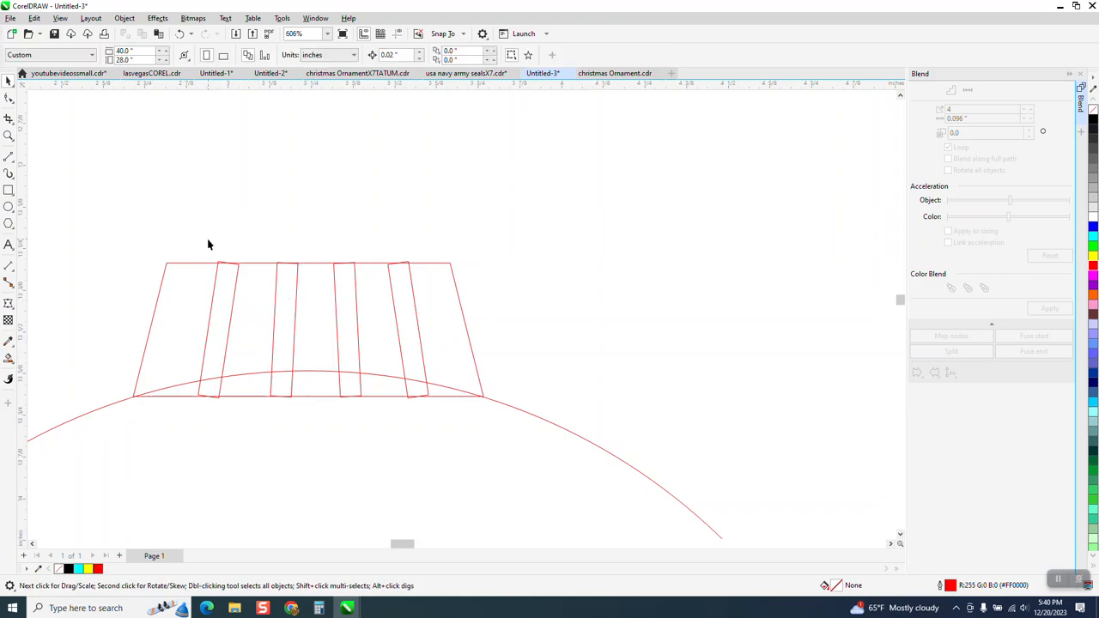
click(238, 277)
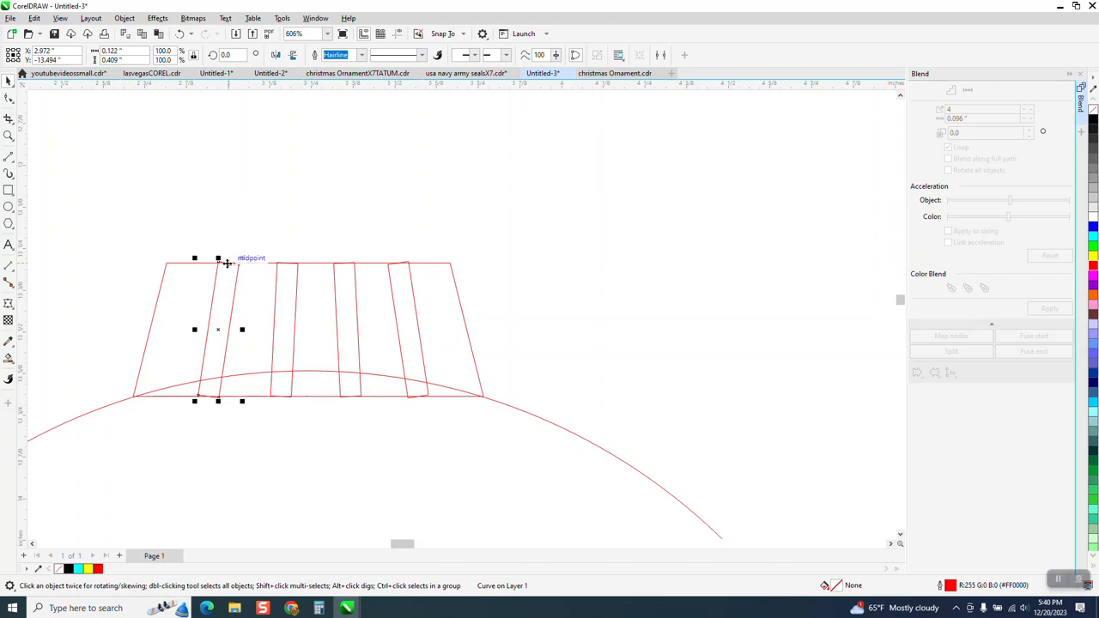
shift+click(277, 289)
shift+click(339, 297)
shift+click(394, 299)
drag(313, 257, 316, 278)
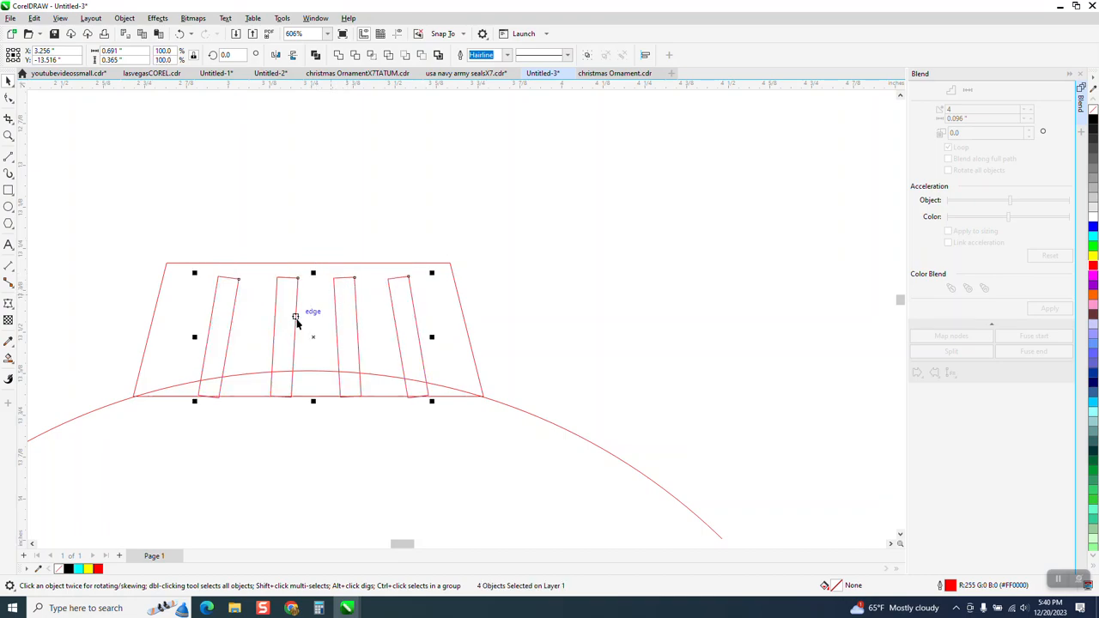
drag(114, 240, 571, 463)
click(338, 54)
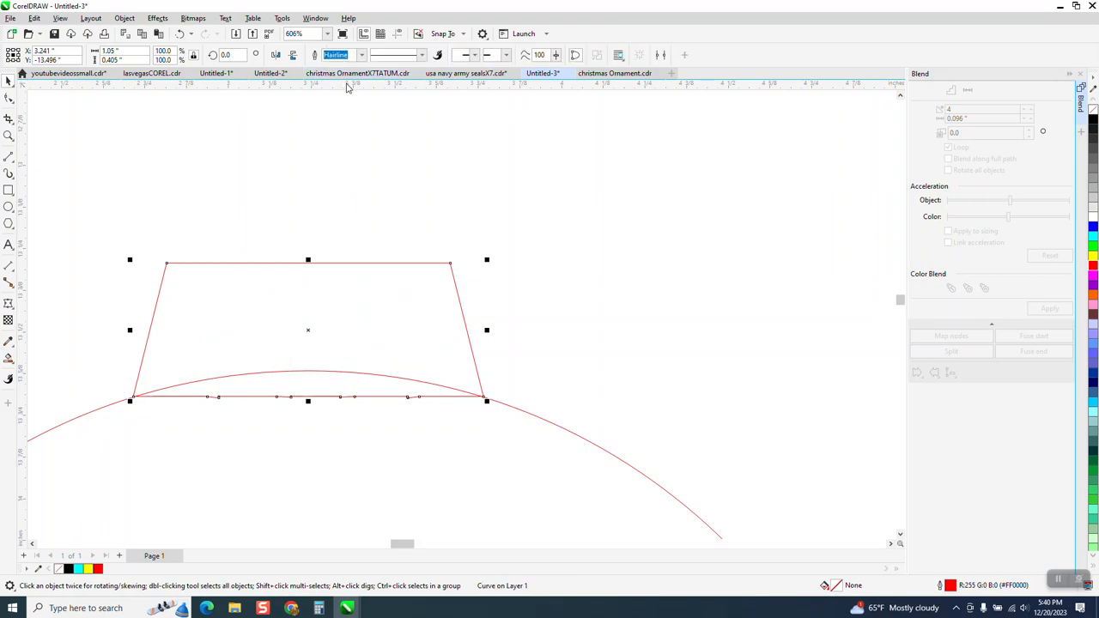
click(181, 35)
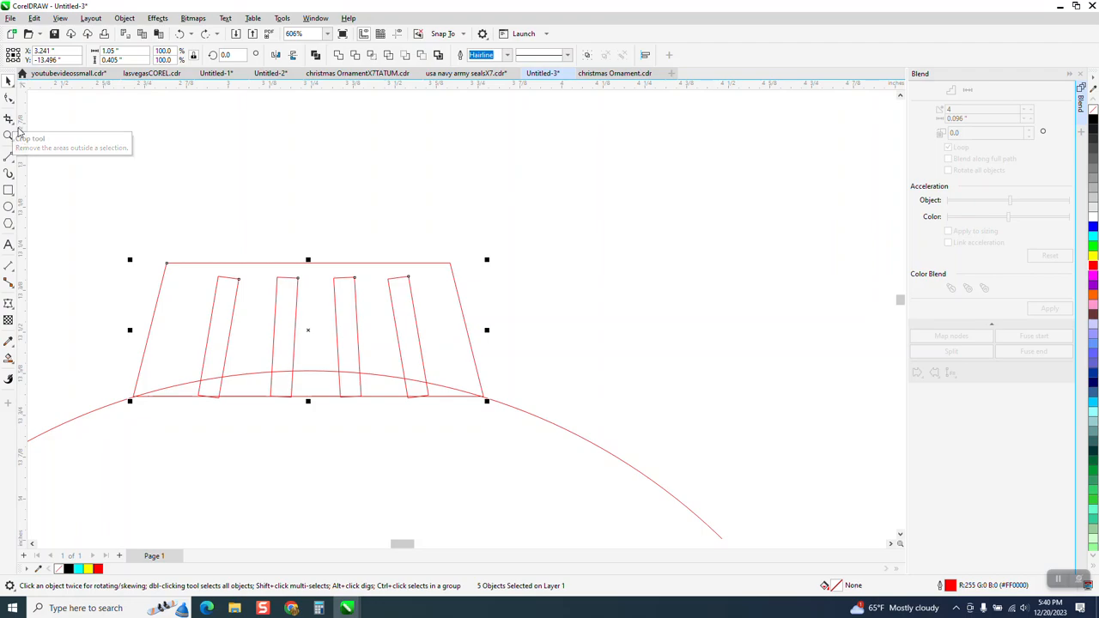
Remove the circle's arc and the trapezoid's bottom edge between the strips inside the hanger using Virtual Segment Delete
click(12, 125)
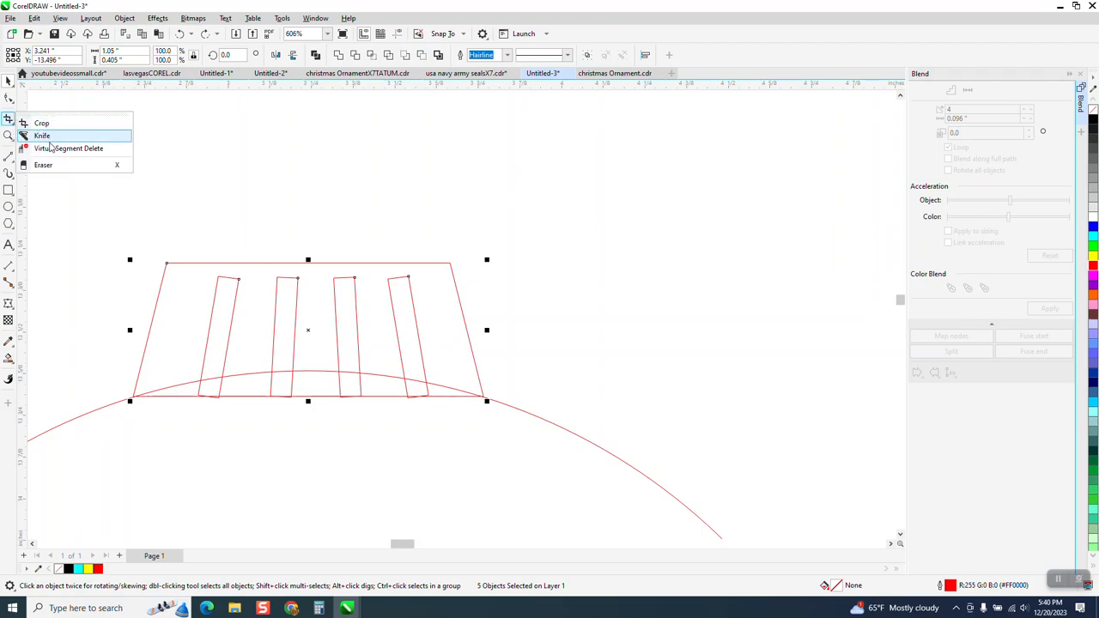
click(54, 149)
drag(170, 363, 175, 416)
mouse_move(242, 359)
mouse_down()
mouse_move(258, 419)
mouse_move(318, 365)
mouse_up()
drag(386, 363, 406, 419)
drag(444, 379, 437, 410)
click(415, 392)
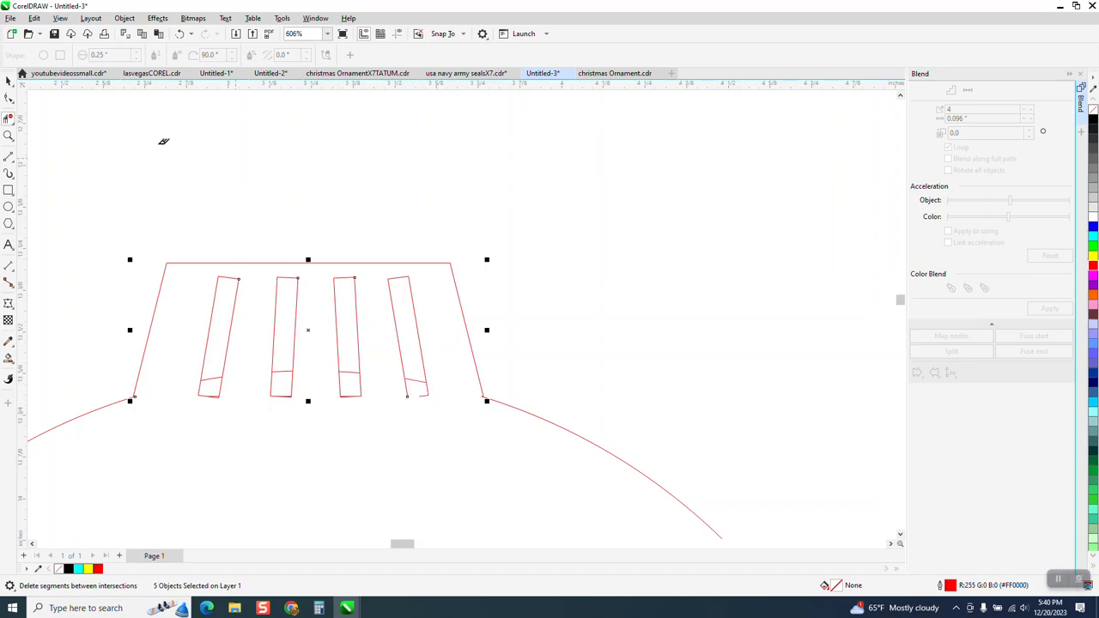
click(179, 33)
Delete the short arc pieces crossing the lower ends of the four strips
click(422, 378)
click(352, 369)
click(289, 368)
click(215, 375)
Move the hanger's lower-left corner node onto the circle's arc and delete the leftover stub beyond the intersection
click(8, 135)
drag(180, 376, 531, 418)
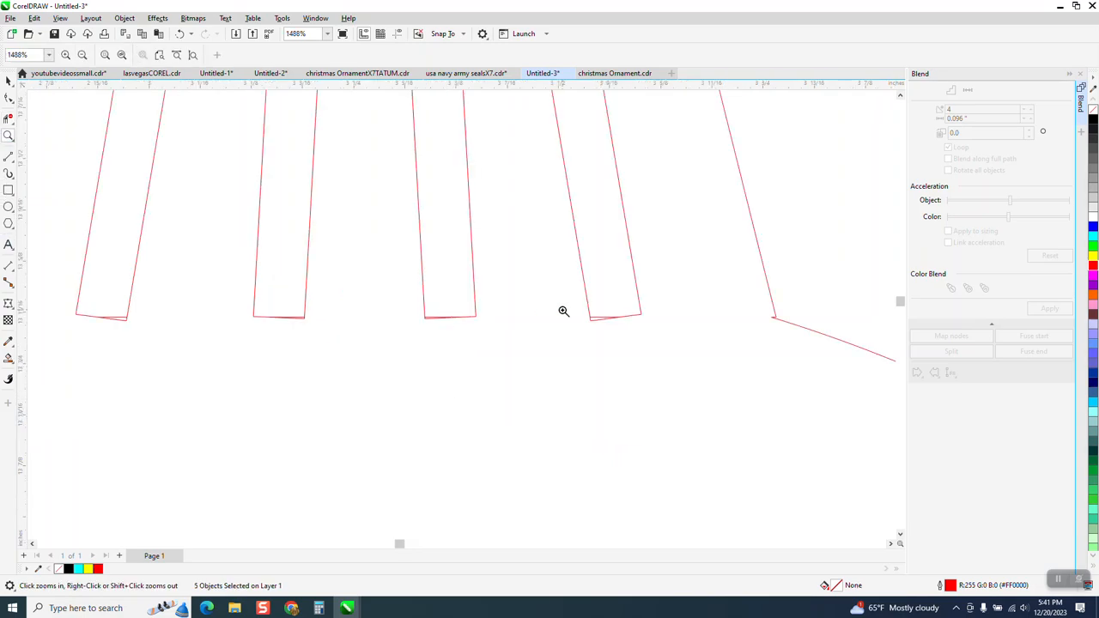
scroll(460, 277, down, 3)
drag(260, 294, 305, 313)
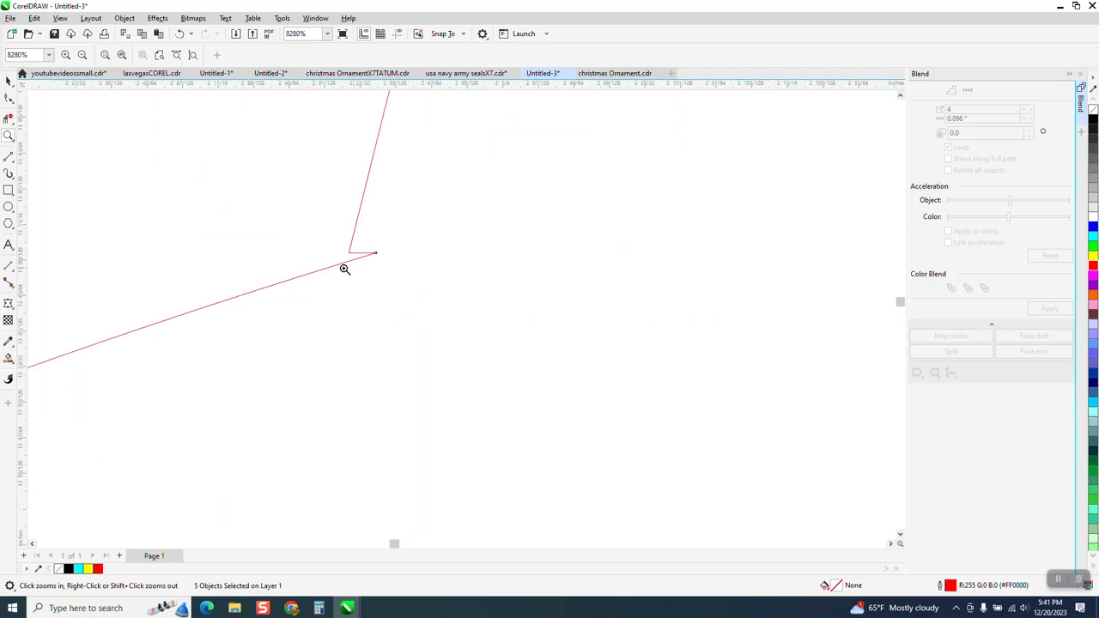
click(9, 97)
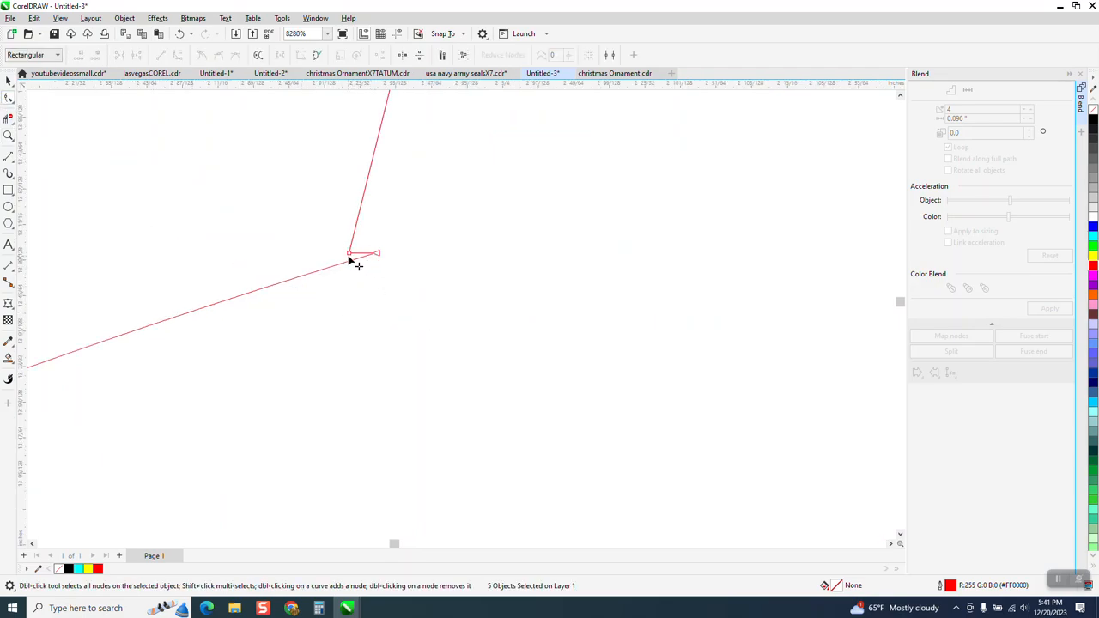
drag(349, 256, 350, 262)
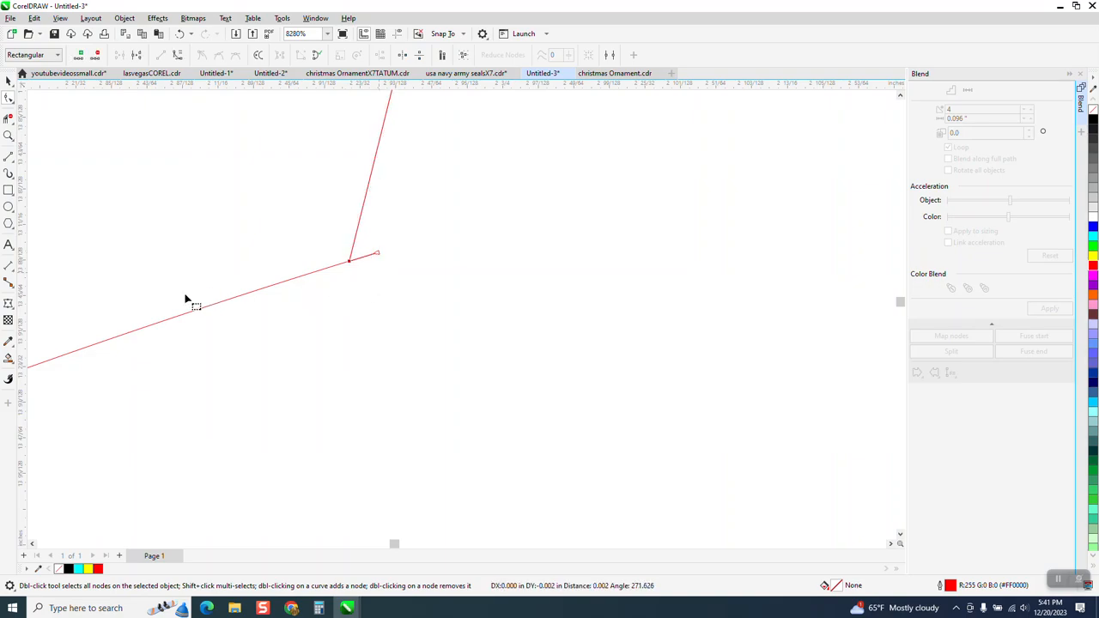
scroll(192, 298, down, 1)
click(8, 118)
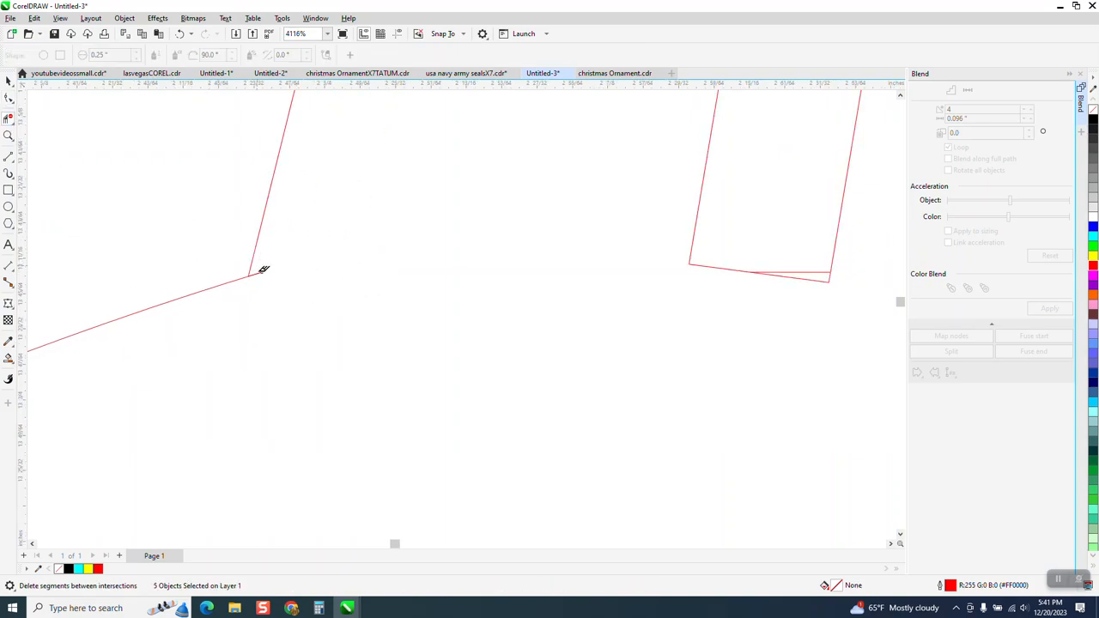
scroll(258, 286, down, 1)
scroll(343, 296, down, 1)
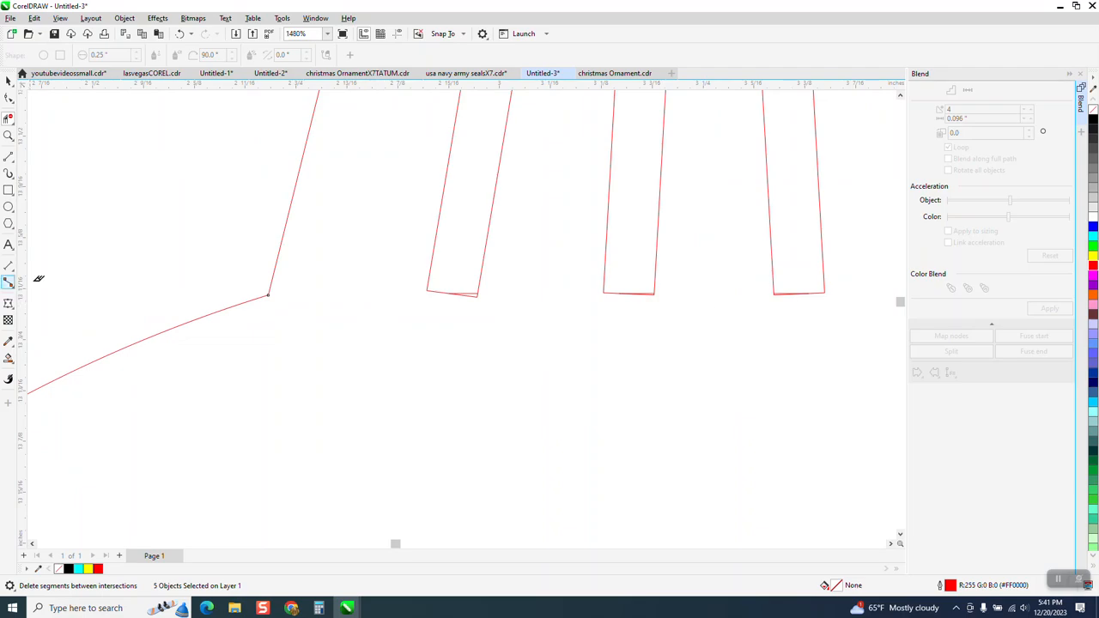
Move the hanger's lower-right corner node onto the circle's arc and delete the excess segment there
click(9, 135)
scroll(613, 306, down, 1)
drag(757, 288, 784, 316)
click(8, 118)
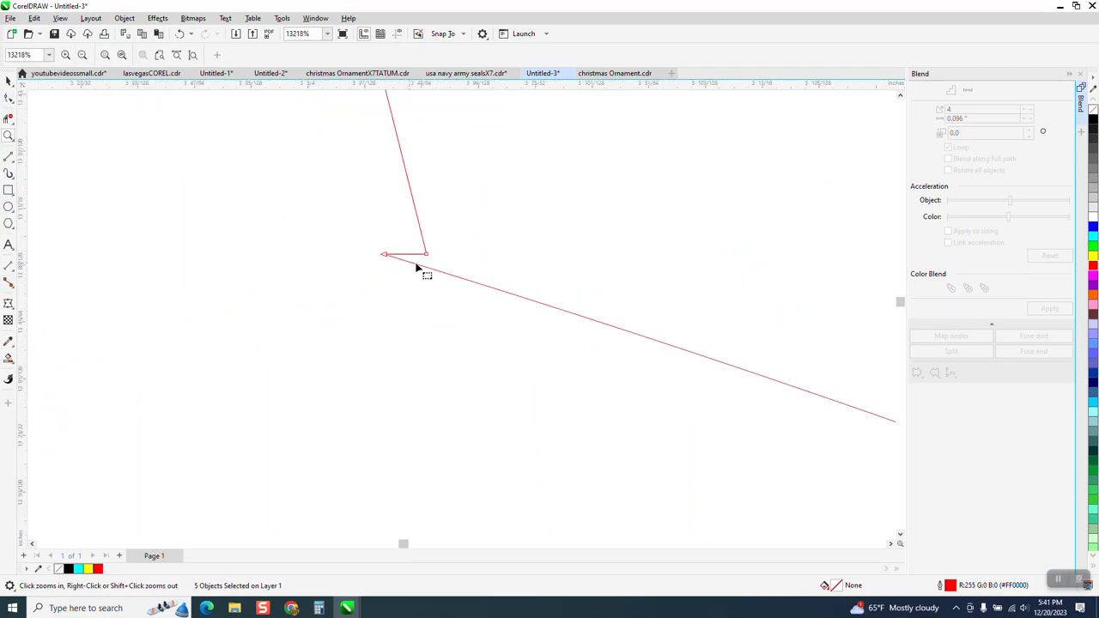
key(F10)
drag(429, 255, 429, 269)
click(9, 118)
click(407, 262)
Create a single ornament shape with Smart Fill, place it beside the original, and give it no fill and a red outline
scroll(362, 240, down, 10)
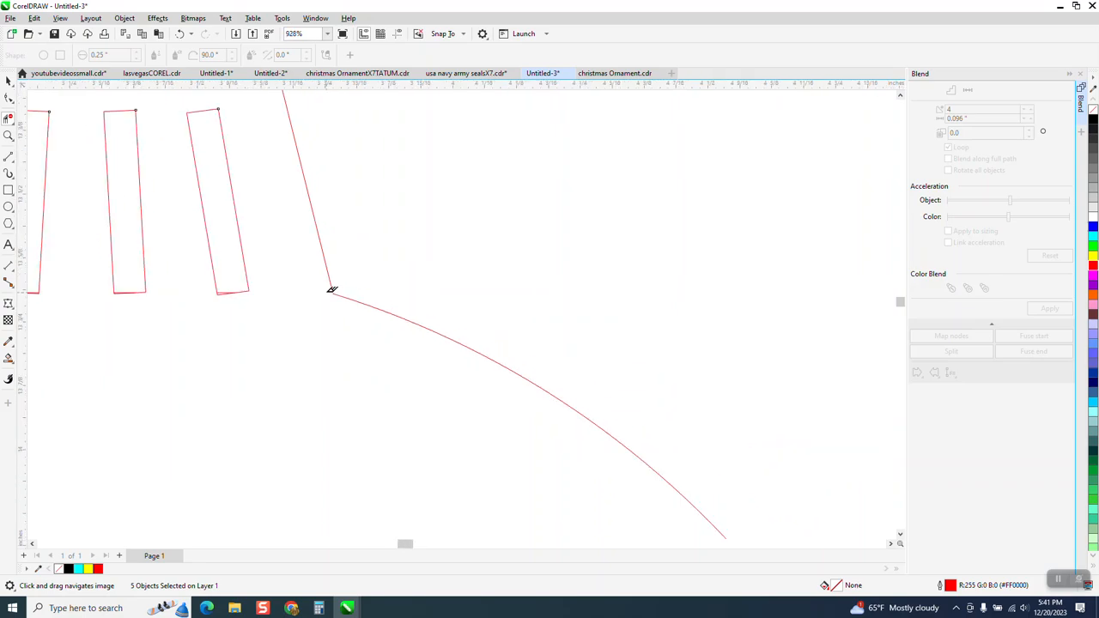
scroll(304, 250, down, 1)
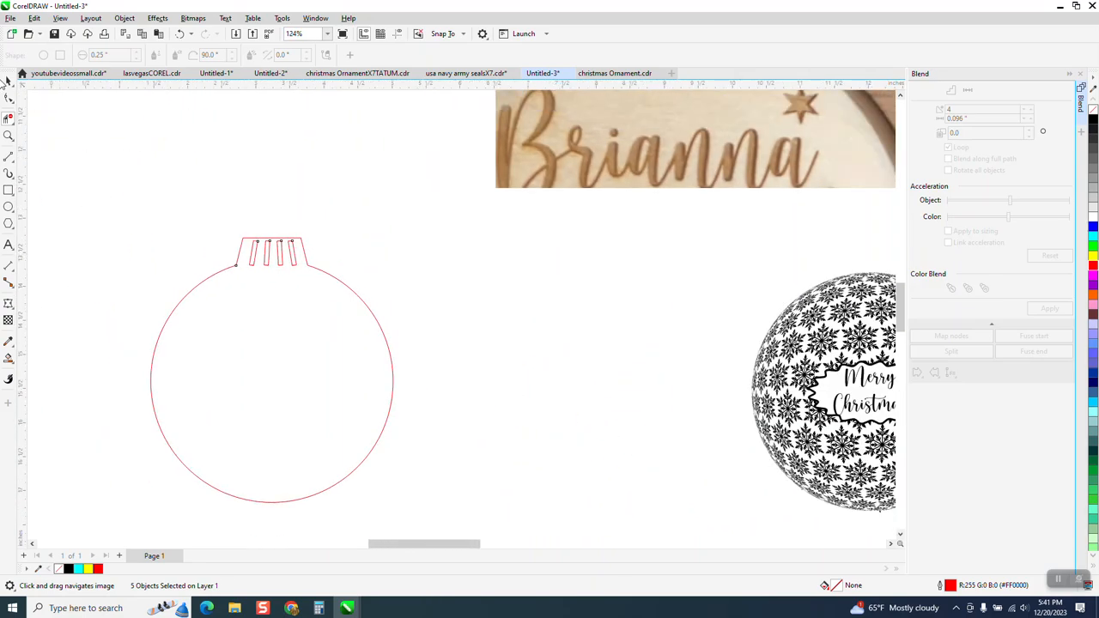
click(8, 81)
click(8, 358)
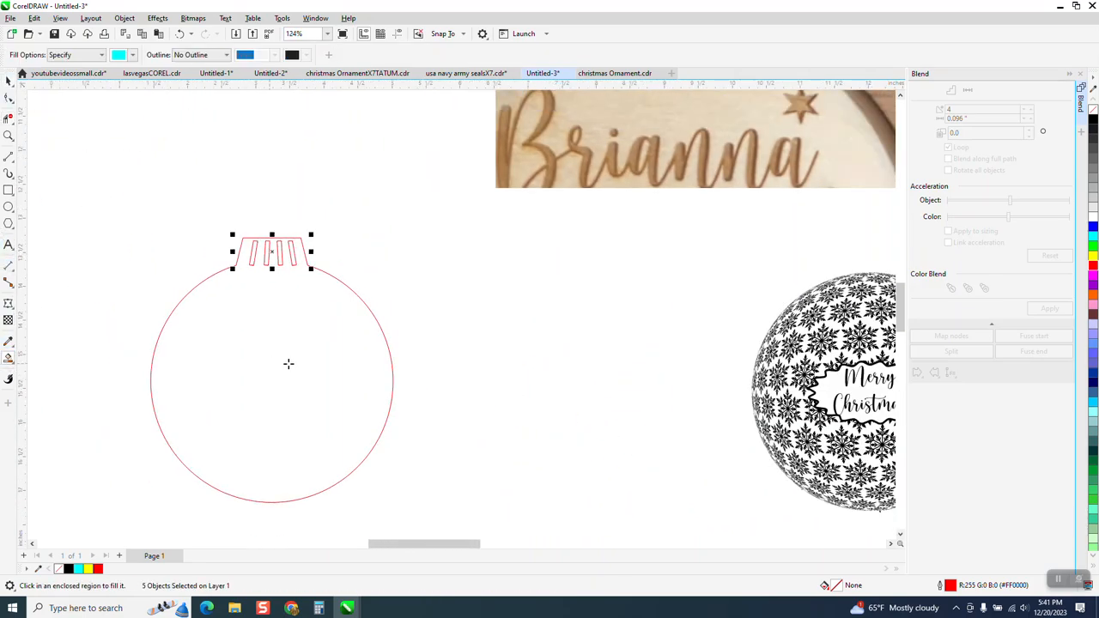
click(306, 363)
key(space)
drag(313, 326, 576, 323)
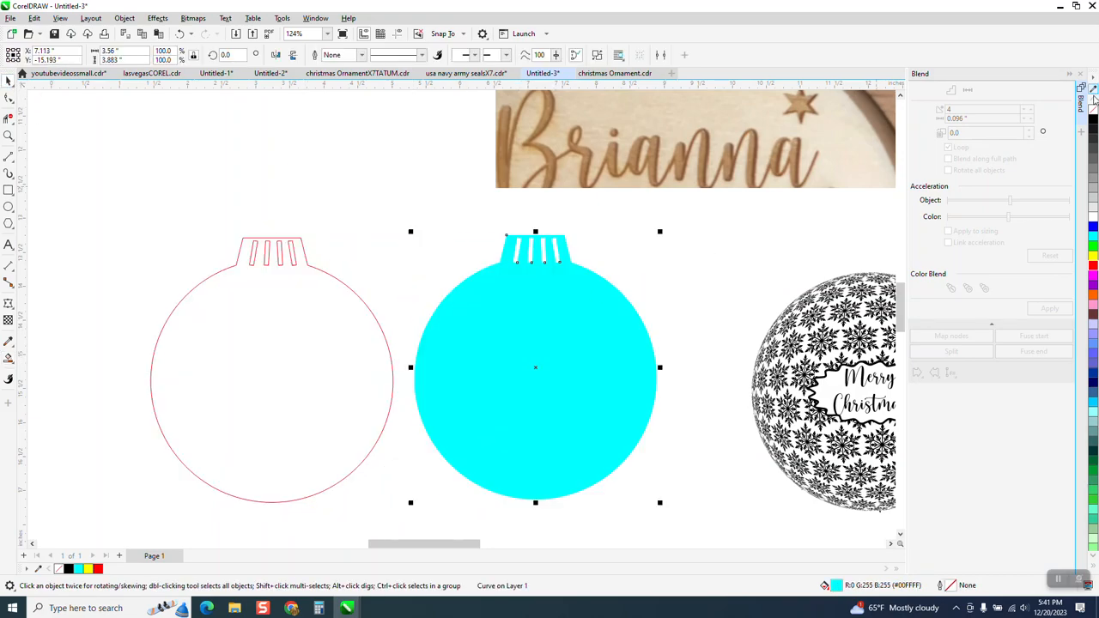
click(1095, 100)
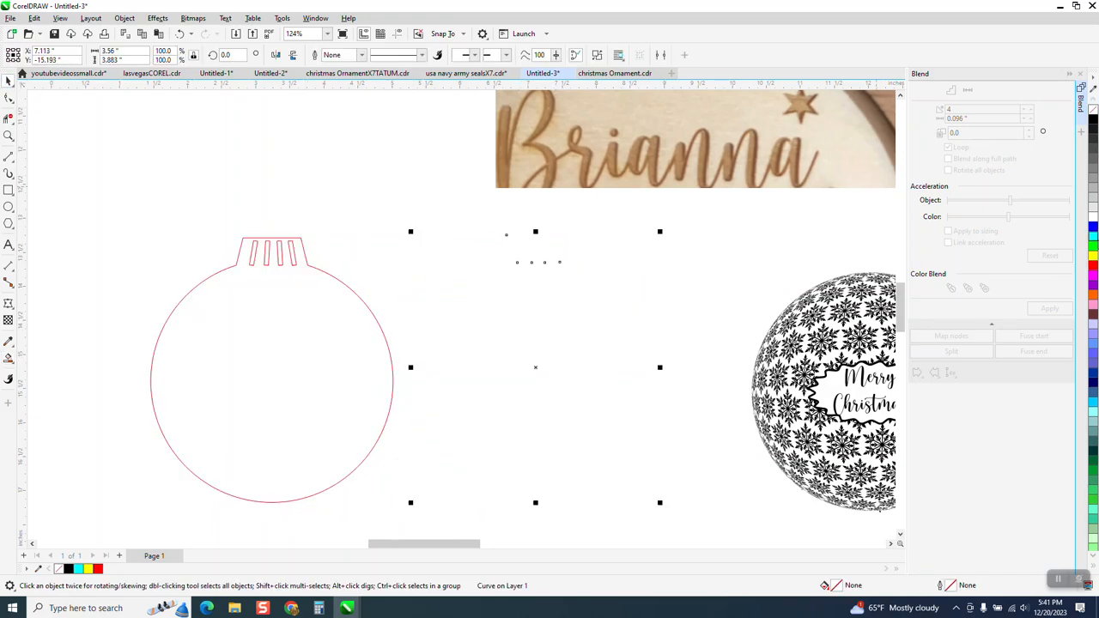
right_click(1095, 271)
Delete the original hanger pieces and open circle, and move the single ornament outline into their place
drag(137, 218, 404, 421)
key(Delete)
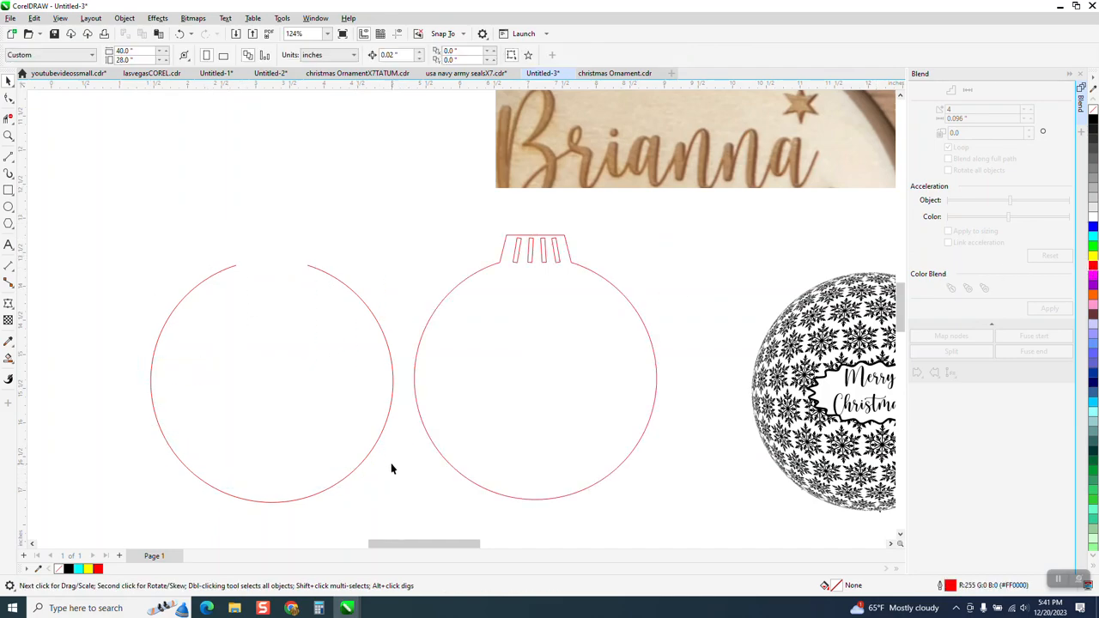
click(369, 412)
key(Delete)
click(504, 323)
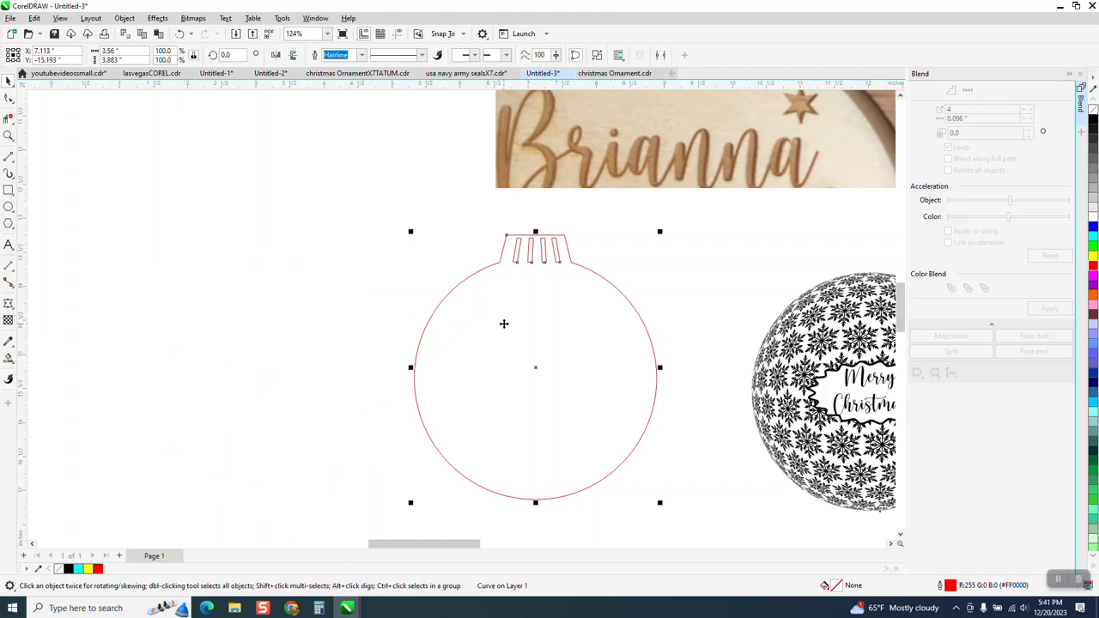
drag(504, 324, 240, 337)
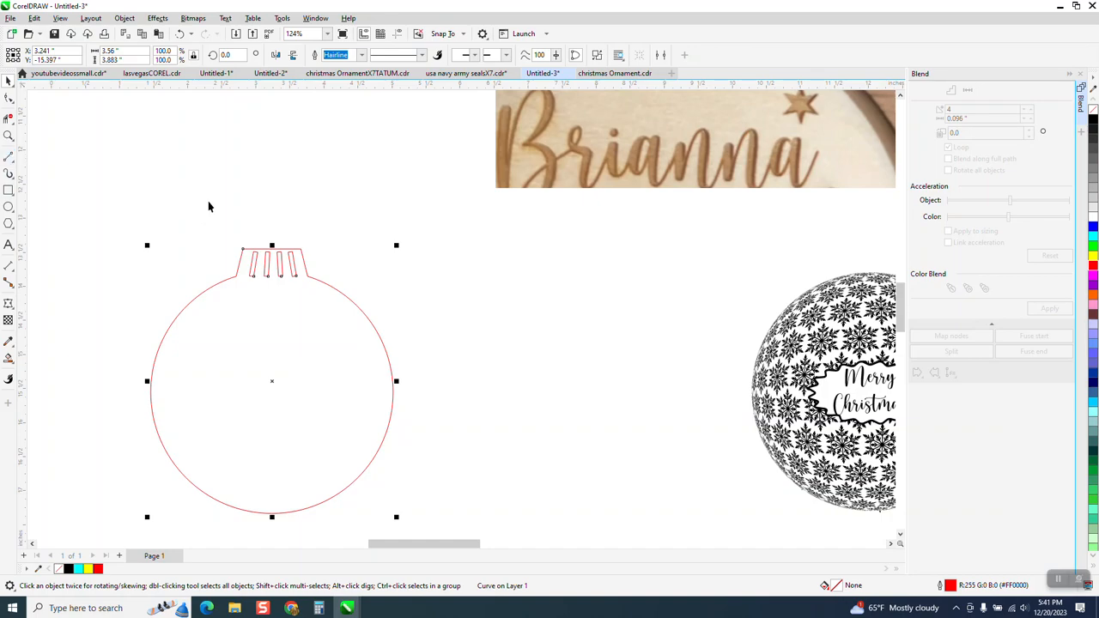
Draw a flat ellipse about 0.58 by 0.22 inches just above the hanger's top edge
click(7, 139)
drag(184, 206, 373, 284)
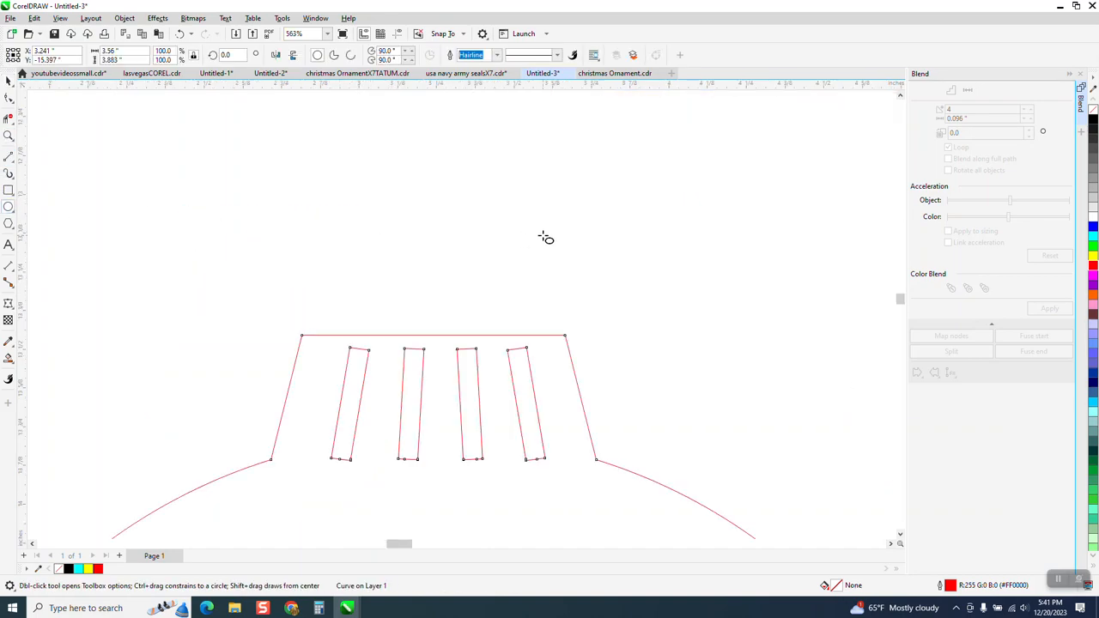
drag(560, 232, 376, 300)
drag(471, 263, 440, 279)
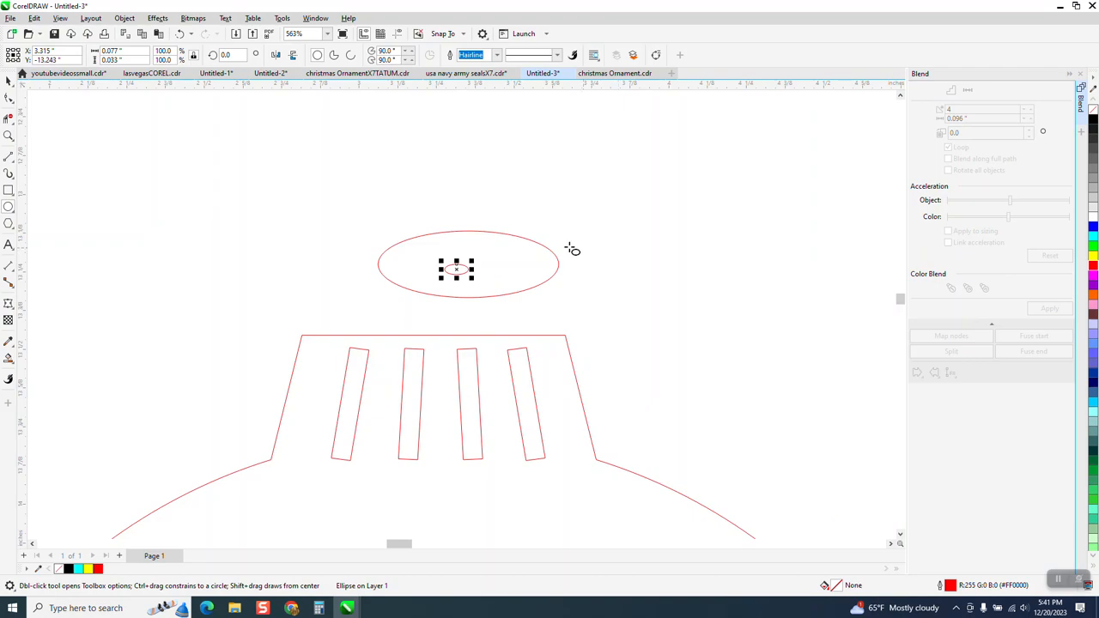
click(10, 80)
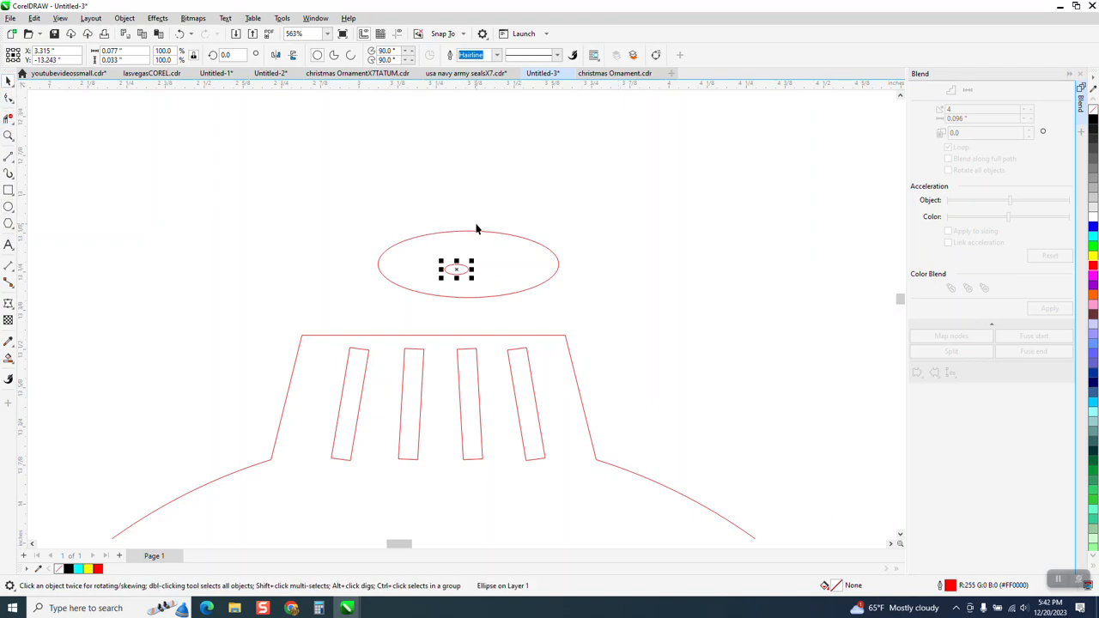
key(Delete)
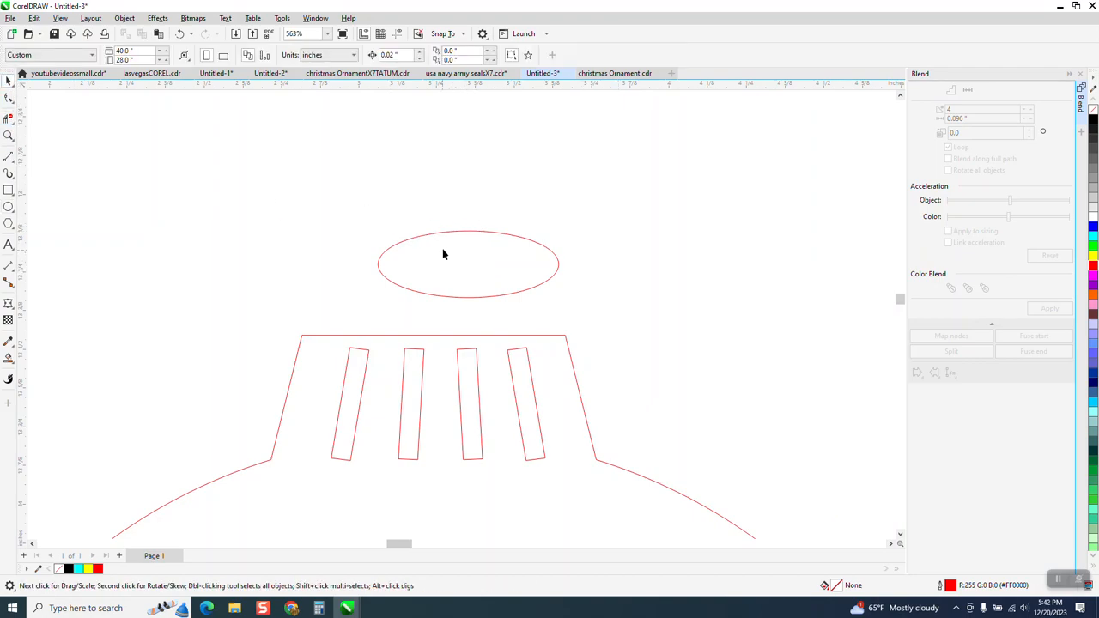
Shift the ellipse slightly left and apply a one-step inside contour with a 0.05-inch offset
drag(469, 238, 452, 236)
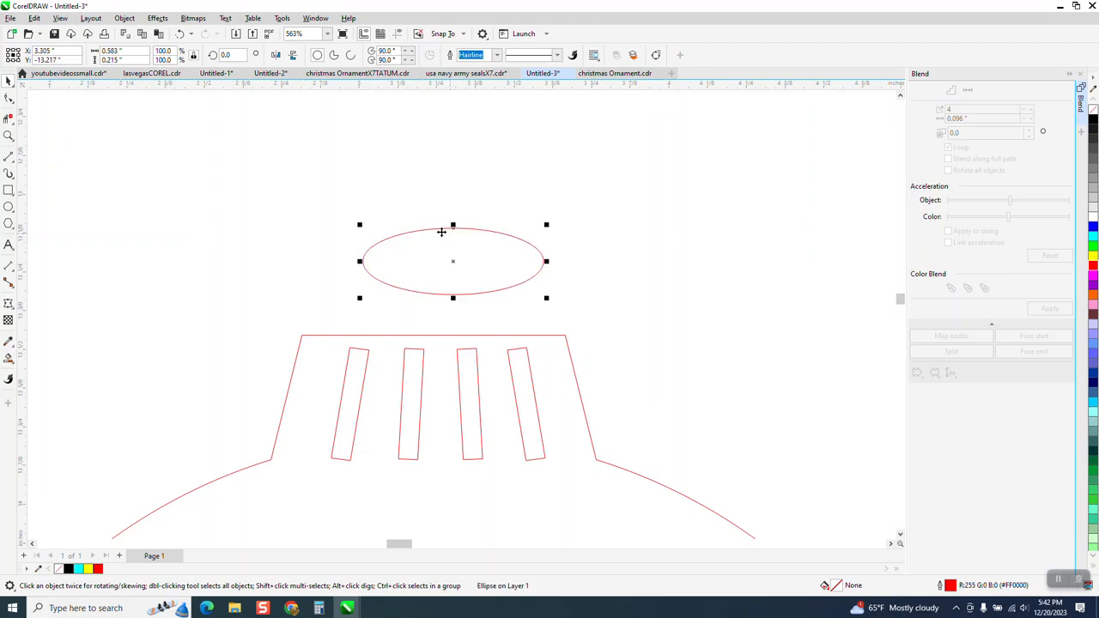
click(1082, 74)
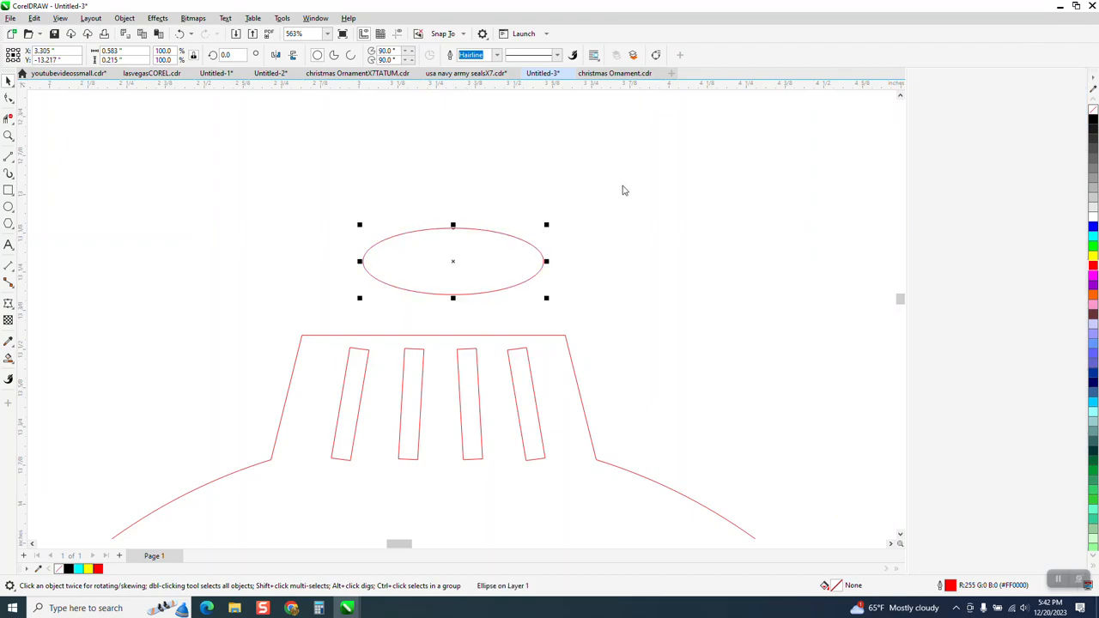
click(162, 18)
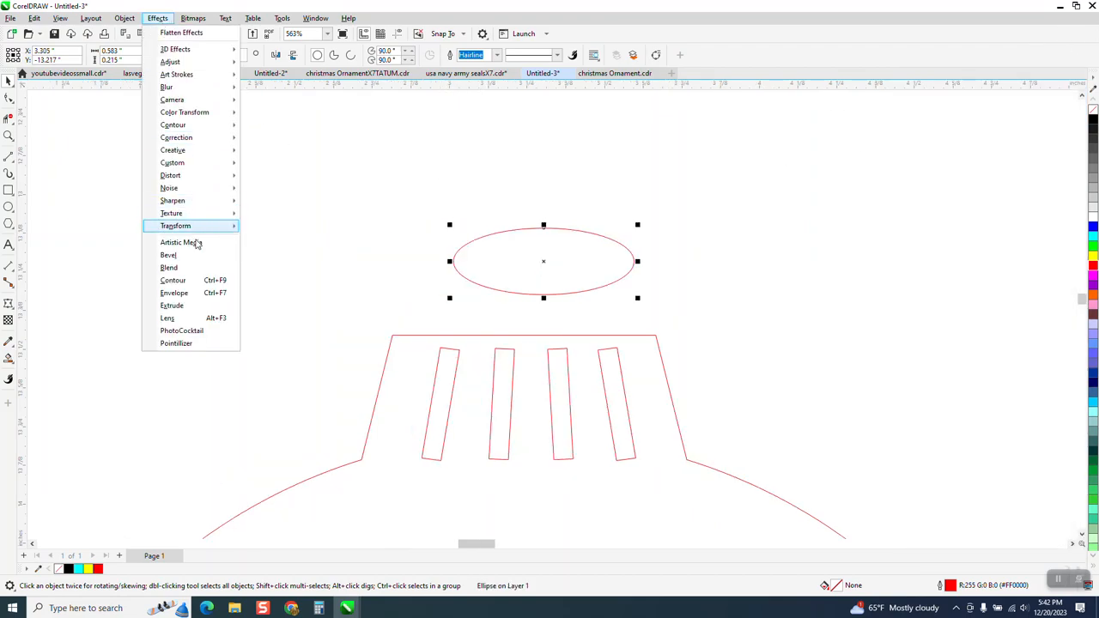
click(182, 284)
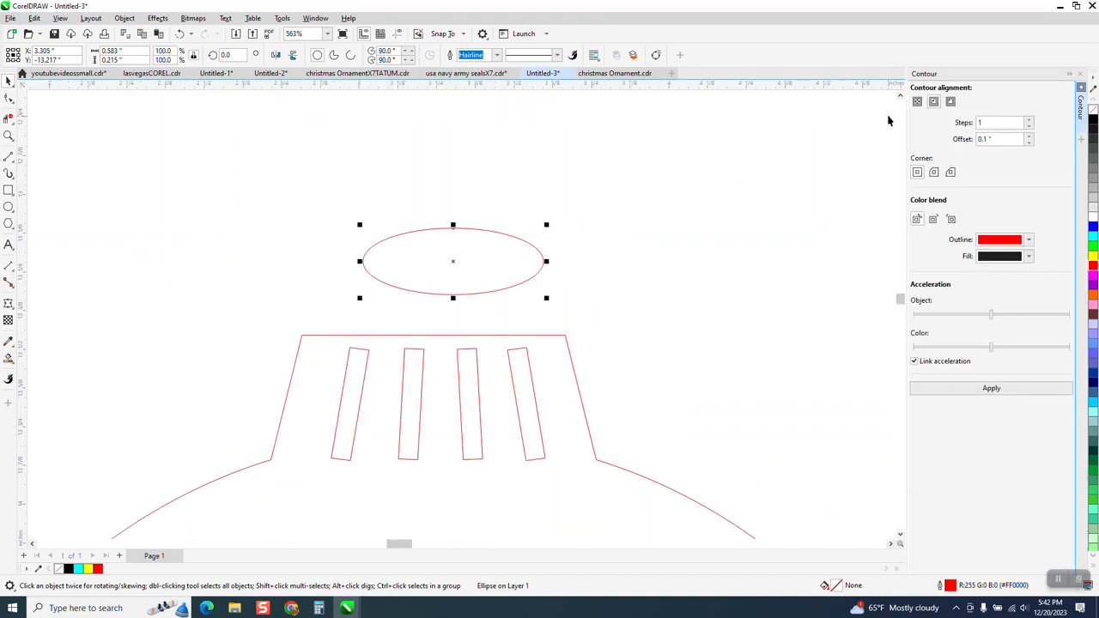
click(1003, 389)
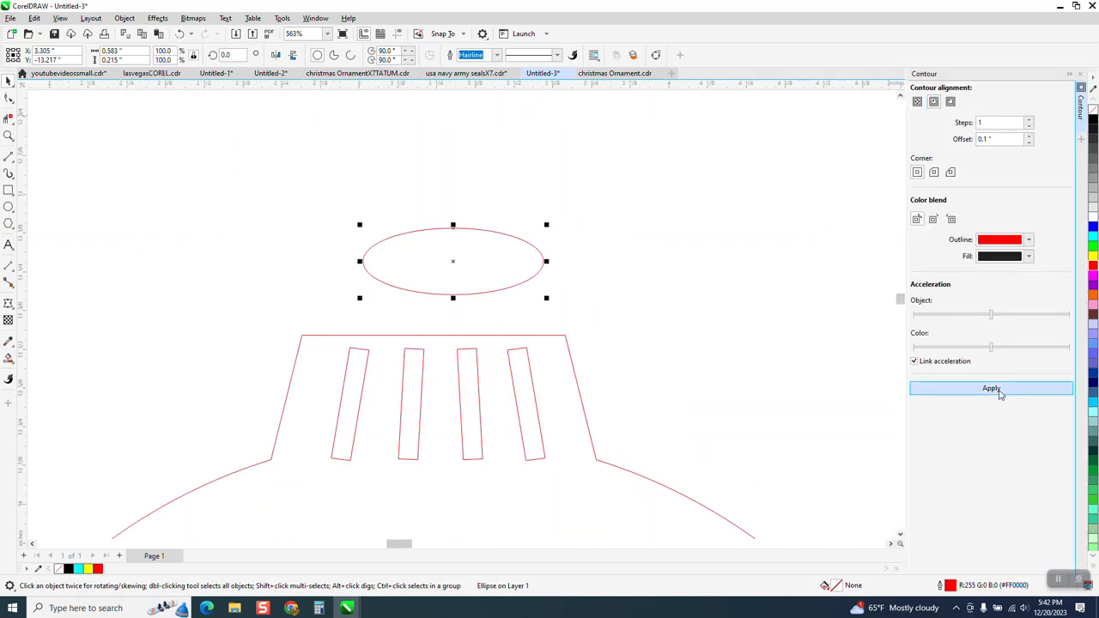
click(179, 33)
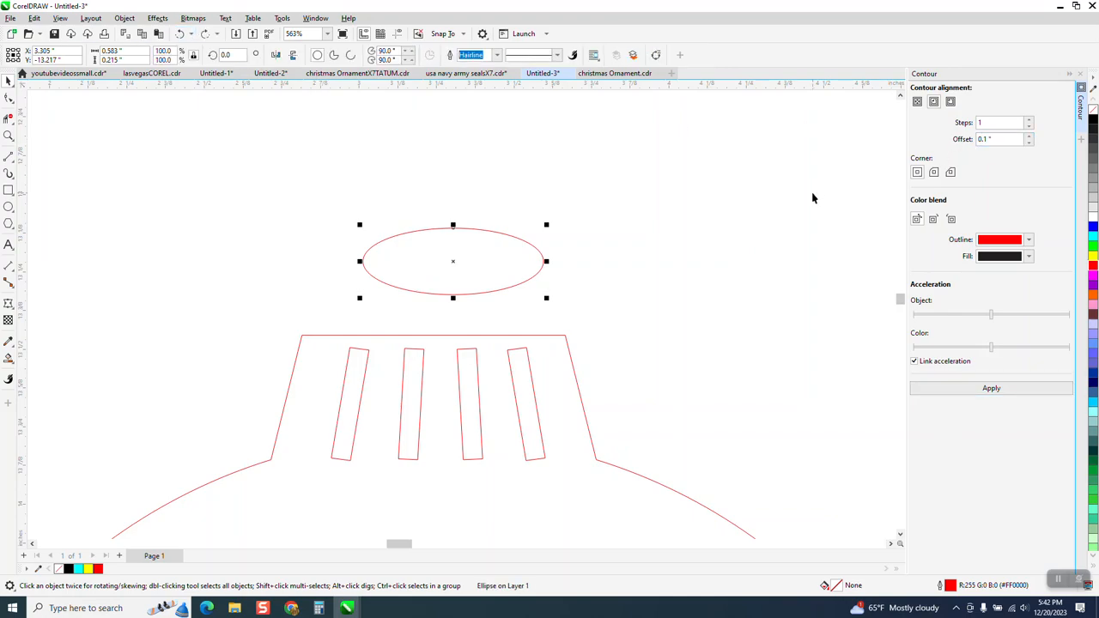
drag(1001, 140, 940, 158)
text(.05)
click(1001, 391)
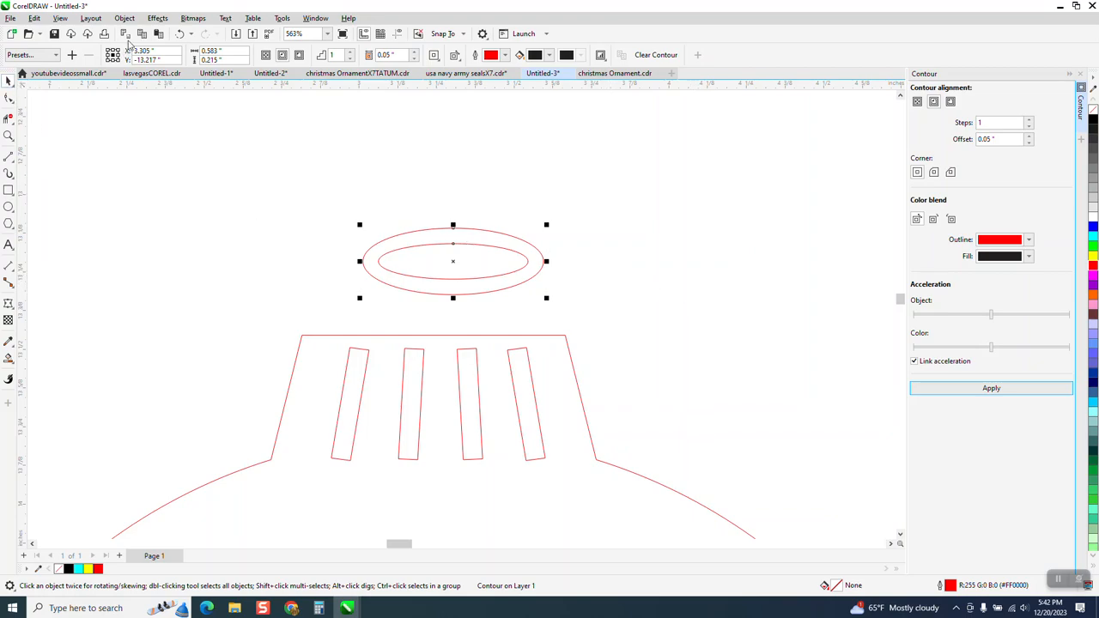
Break the contour apart so the inner and outer ellipses are separate objects, and clear the selection
drag(255, 183, 593, 314)
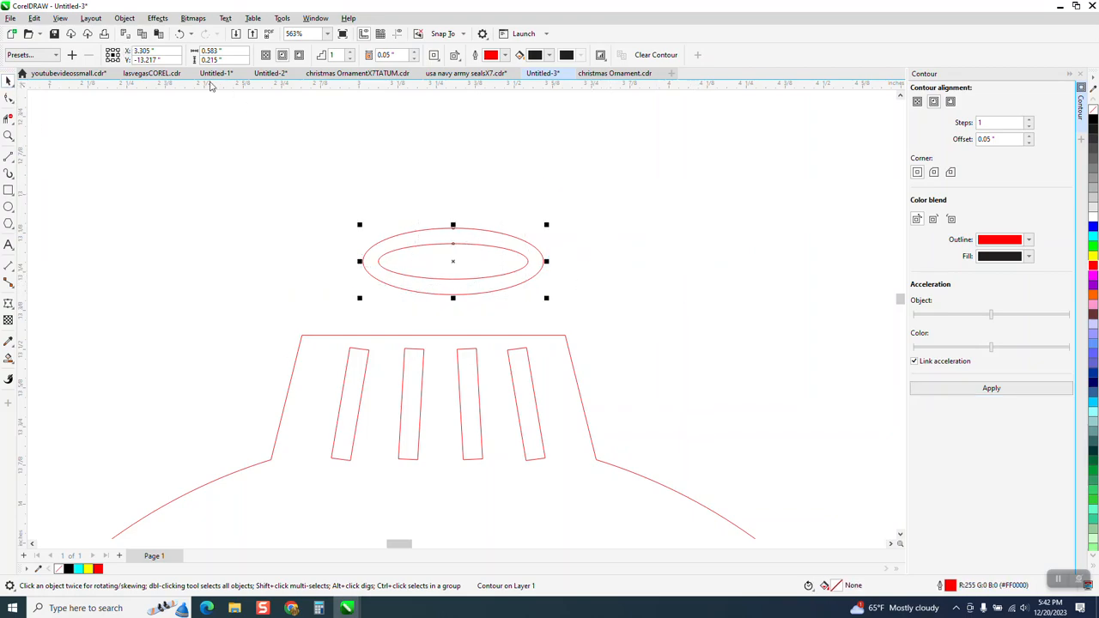
click(125, 18)
click(156, 284)
click(521, 213)
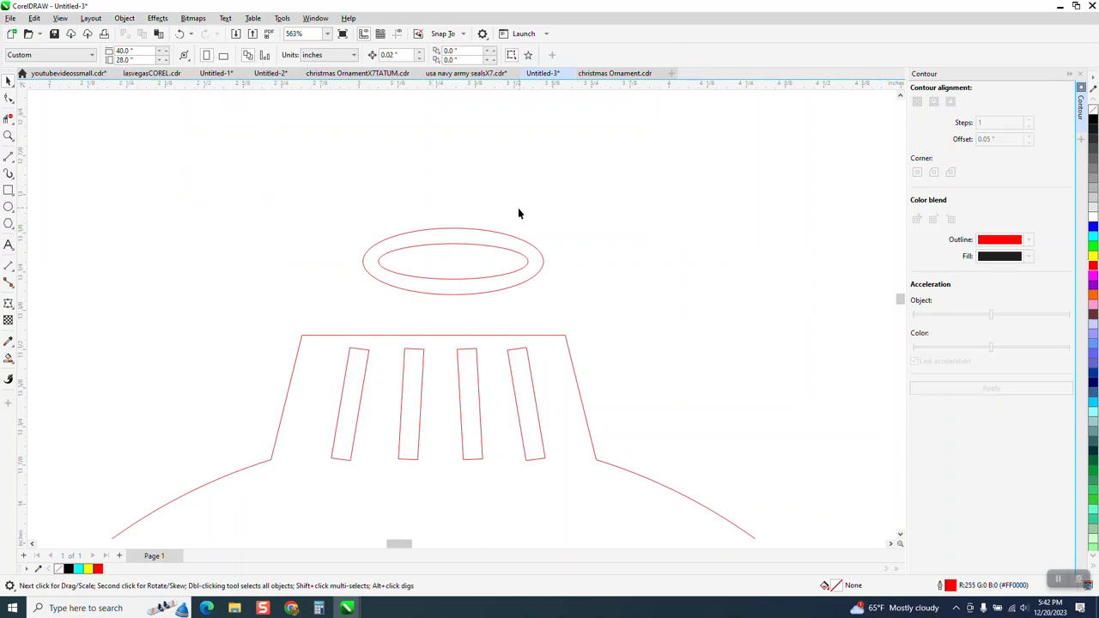
Add a vertical guideline and align it with the horizontal center of the ornament outline
drag(524, 312, 572, 311)
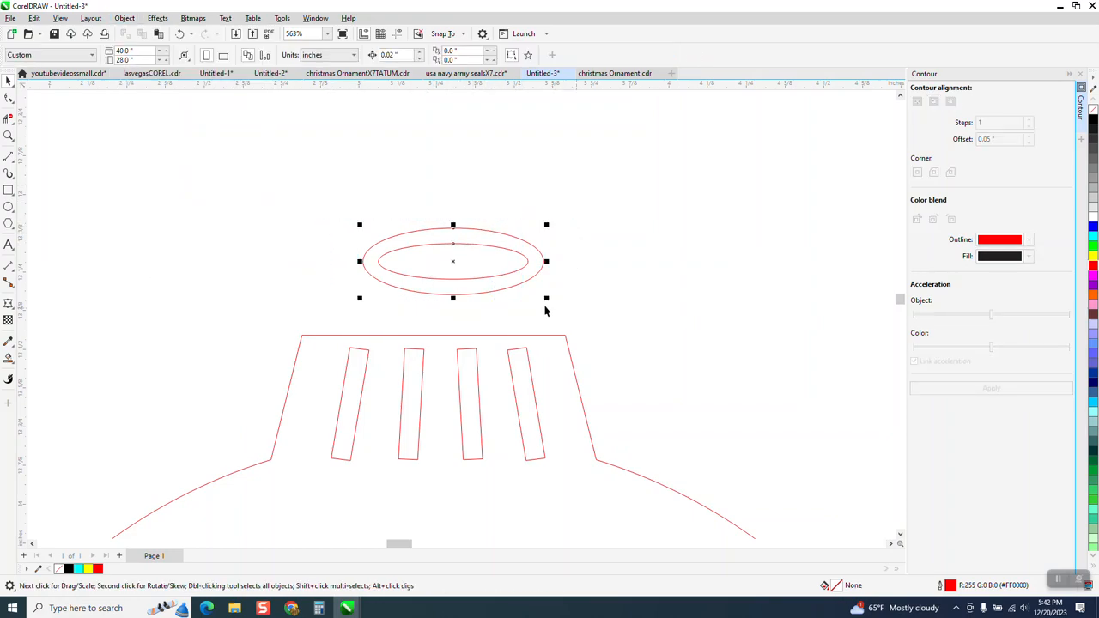
click(437, 336)
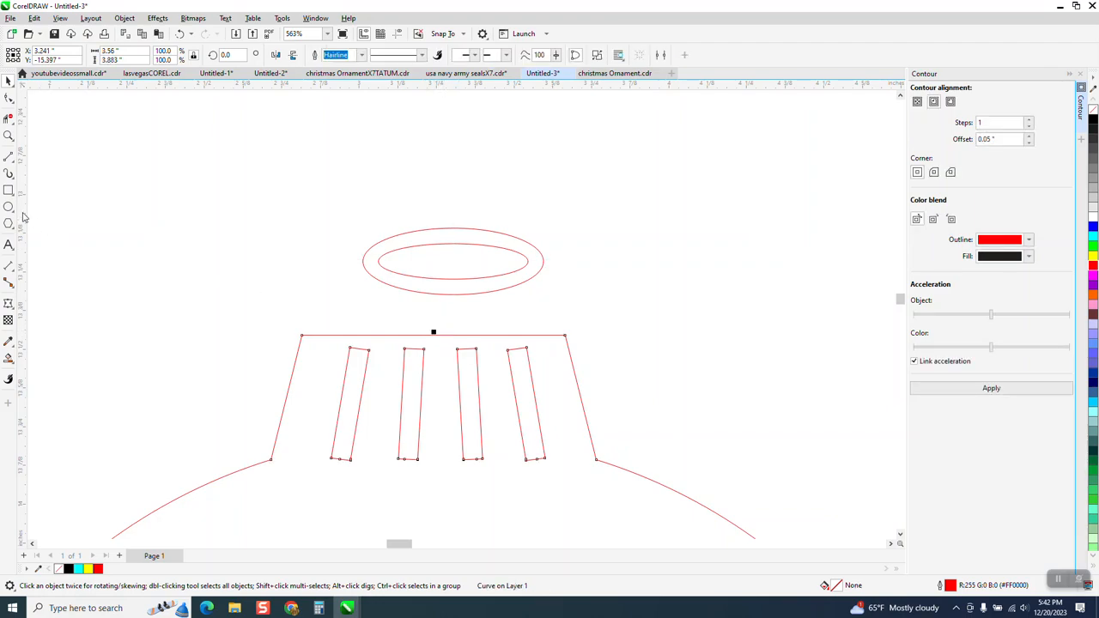
click(148, 243)
click(398, 36)
click(163, 245)
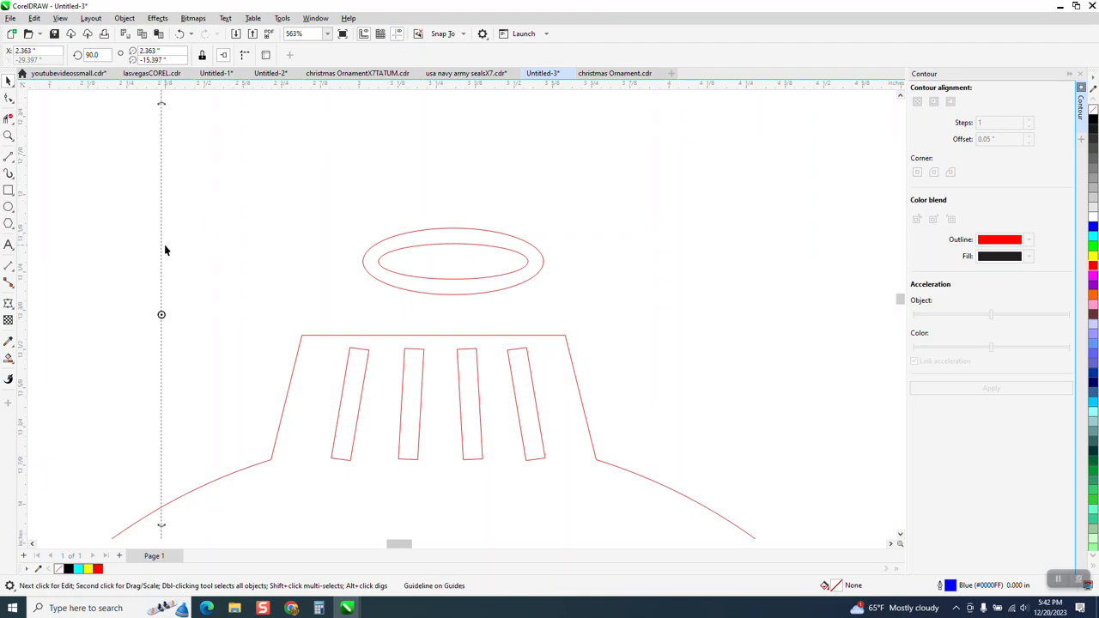
key(p)
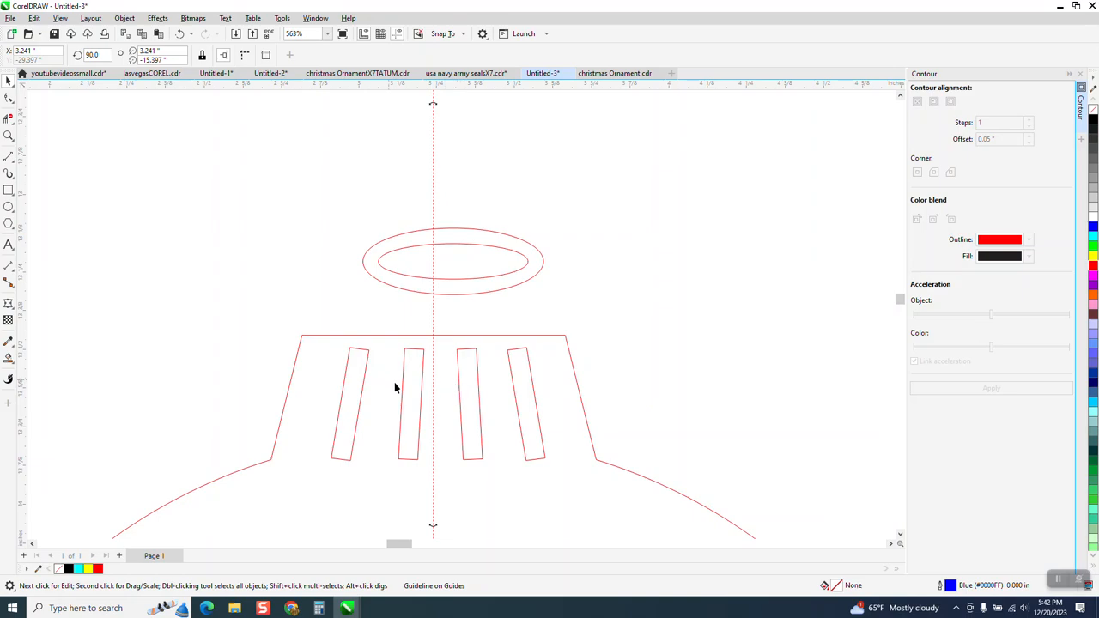
scroll(445, 306, down, 2)
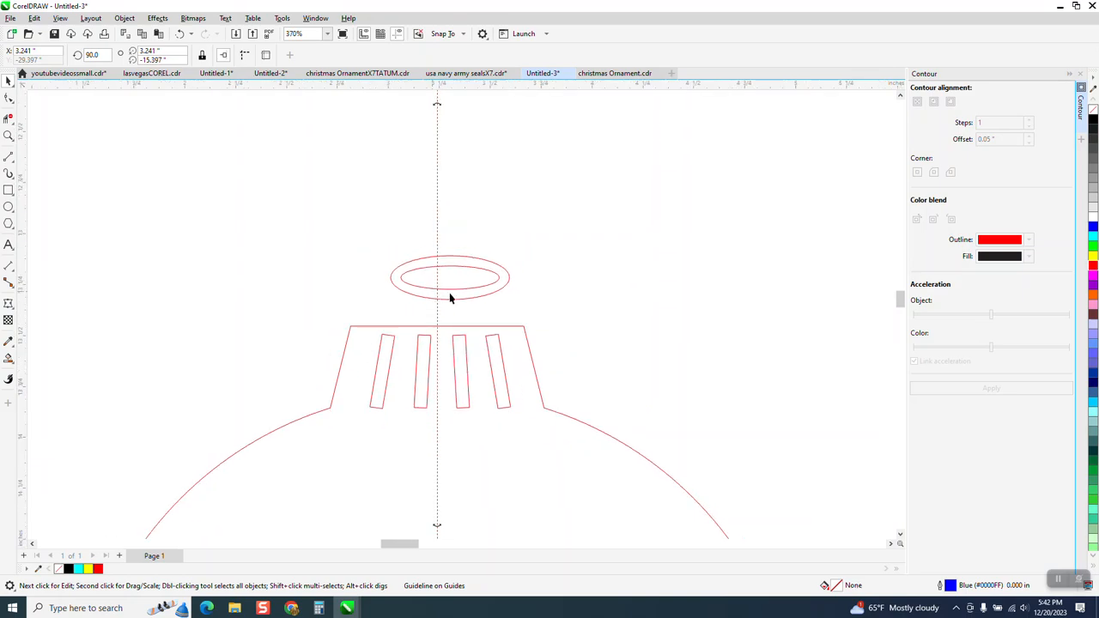
click(456, 299)
drag(454, 277, 439, 302)
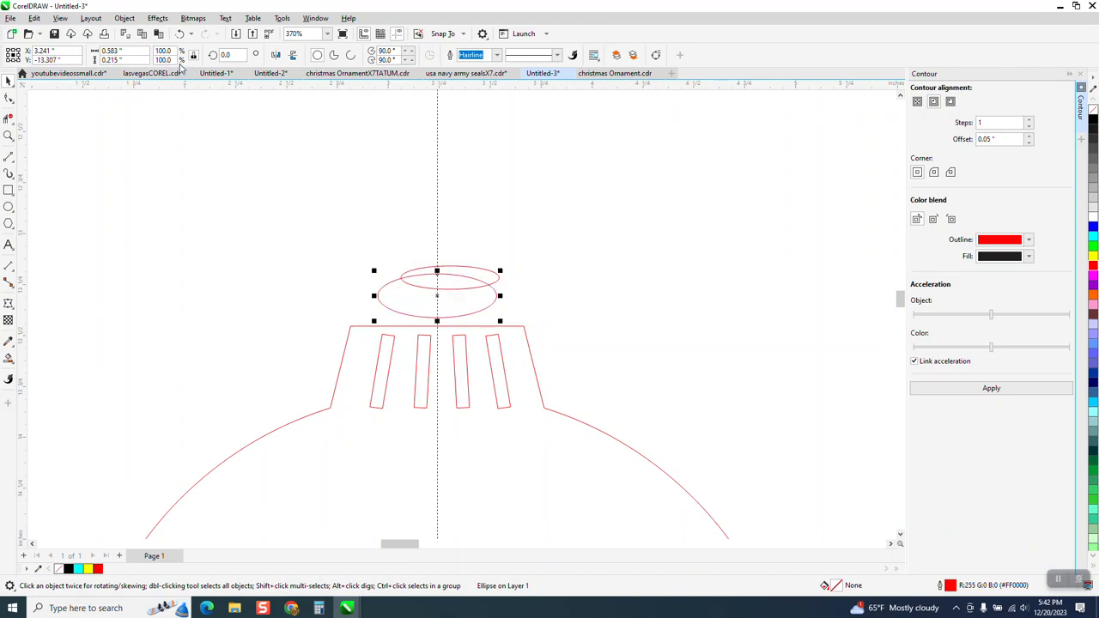
click(180, 33)
Center both ellipses on the guideline overlapping the hanger's top edge, and delete the outline segments where the outer ellipse and hanger overlap
drag(360, 235, 642, 331)
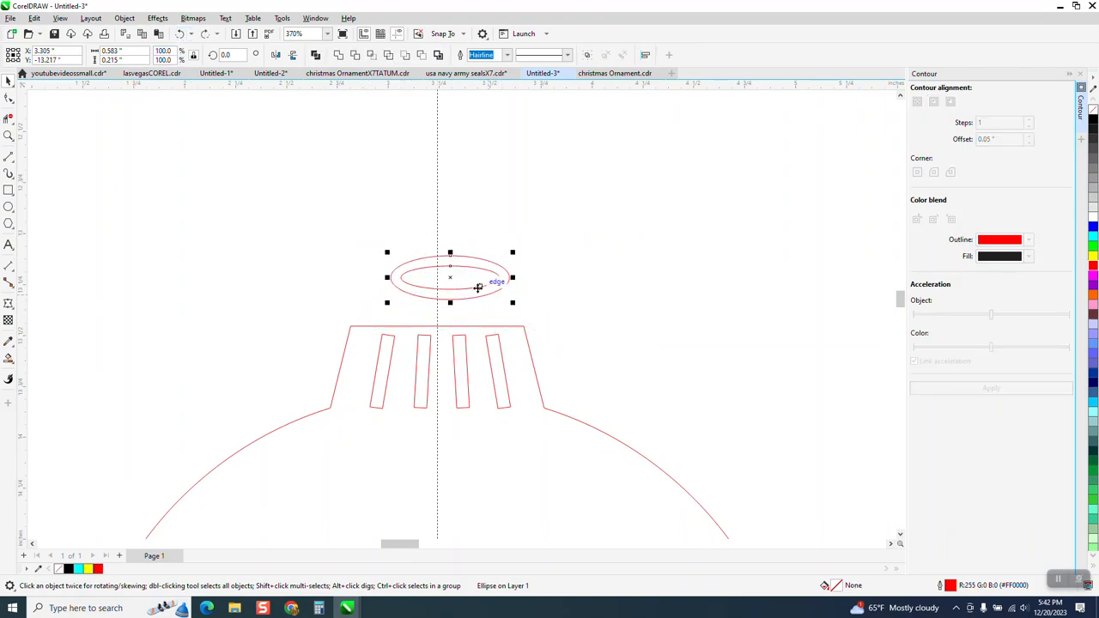
drag(449, 277, 438, 310)
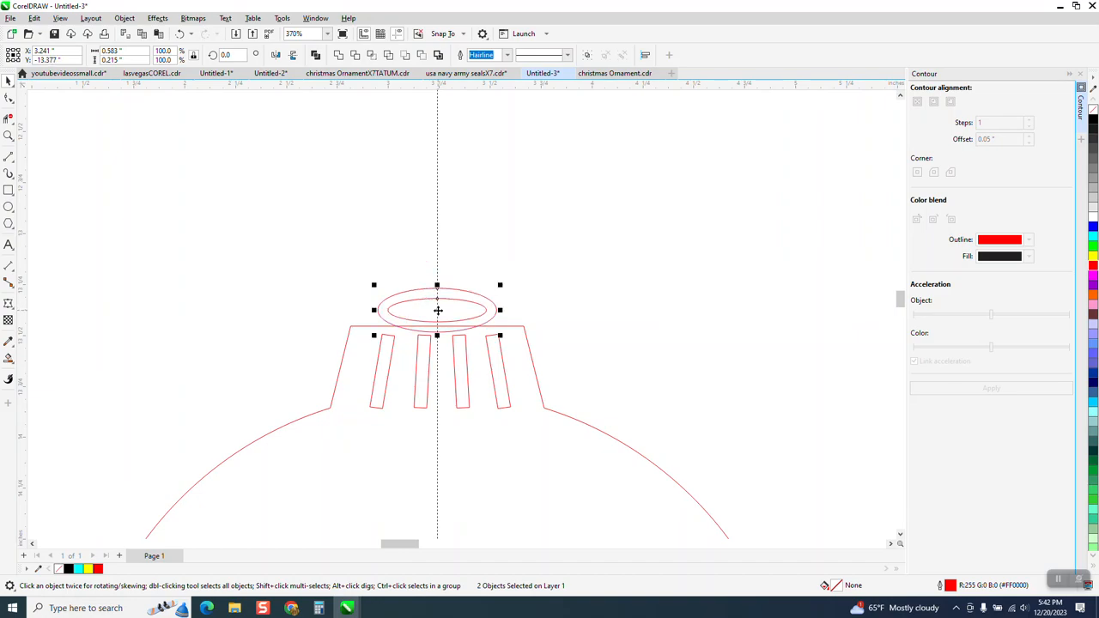
click(8, 137)
drag(294, 256, 650, 379)
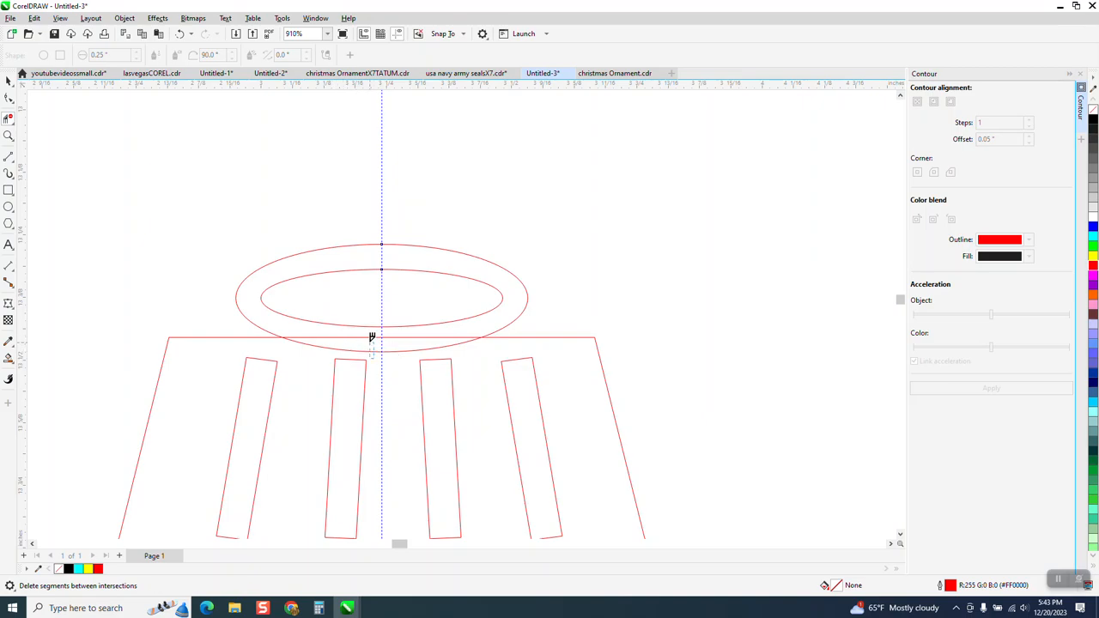
click(374, 340)
click(402, 337)
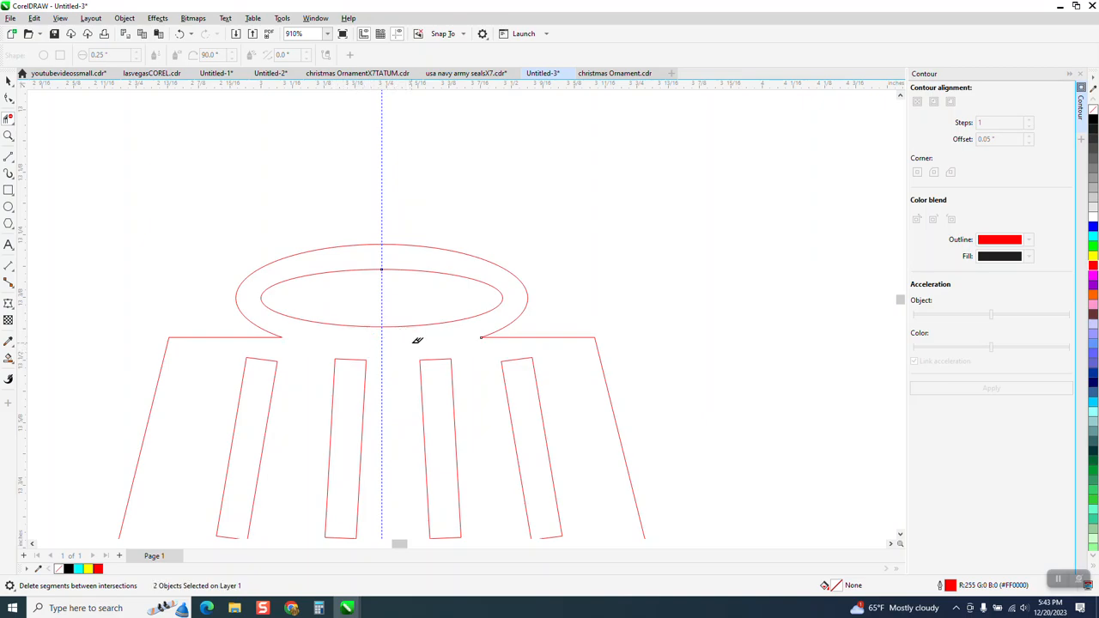
Smart-fill the ornament body to create a single cyan shape that includes the slotted hanger and hanging loop
scroll(401, 340, down, 1)
scroll(371, 305, down, 7)
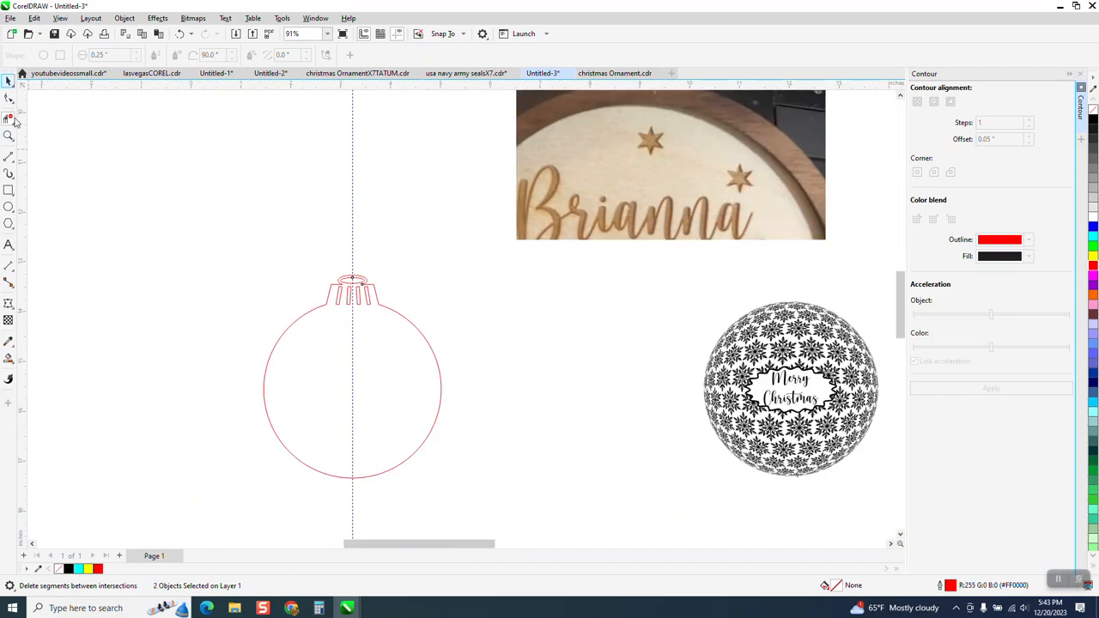
key(space)
click(9, 359)
click(389, 368)
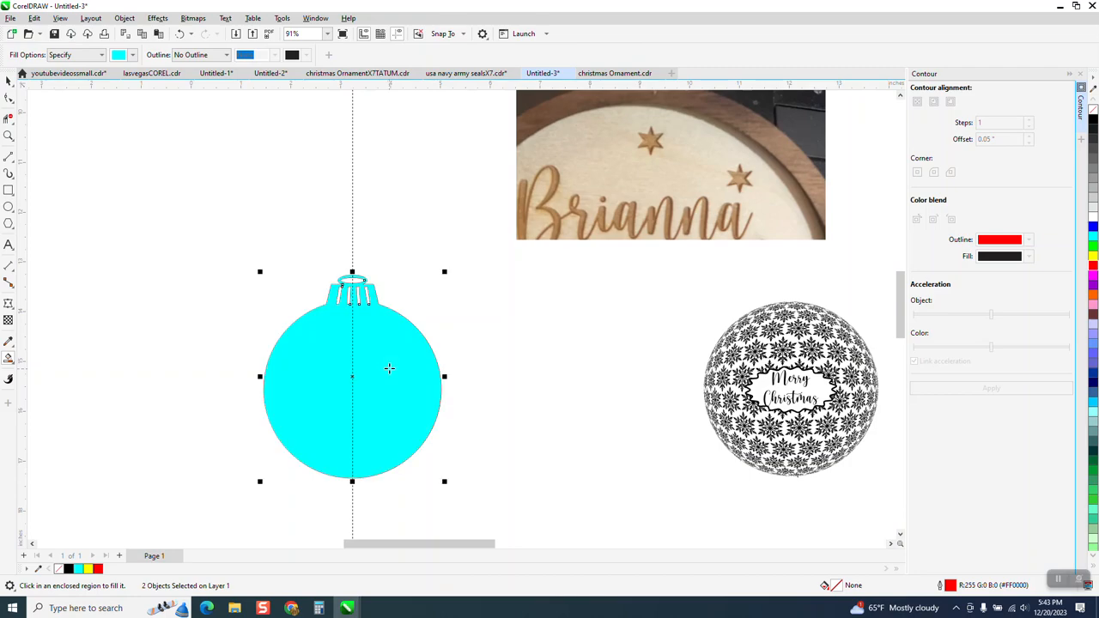
Move the filled shape to the left of the original outline, remove its fill and give it a red outline
scroll(414, 354, down, 1)
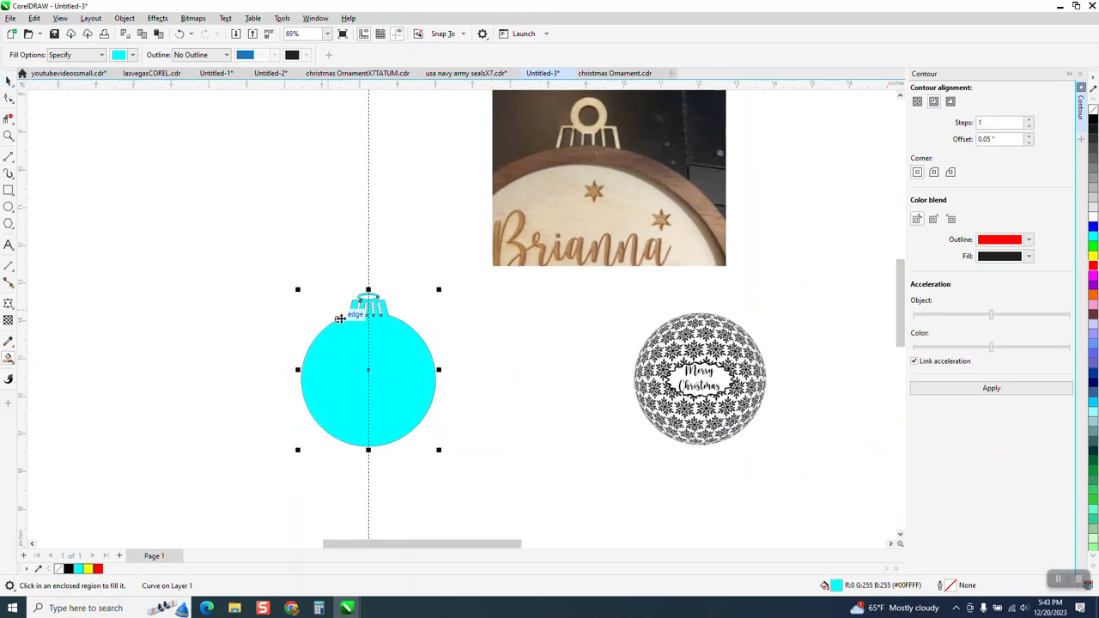
key(space)
drag(410, 348, 253, 321)
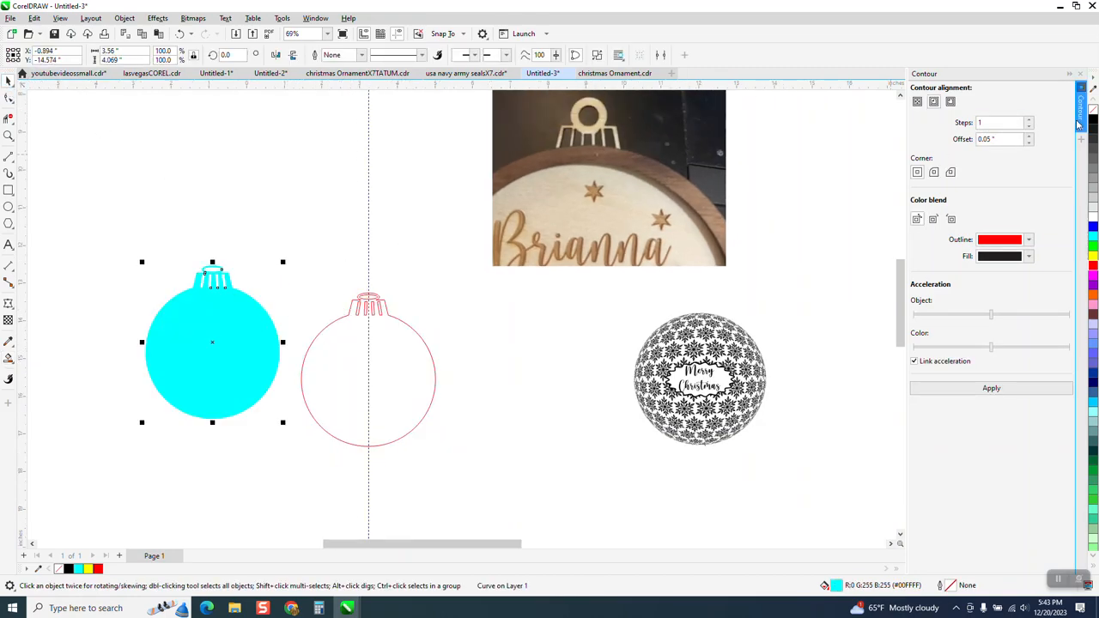
click(1094, 109)
right_click(1094, 270)
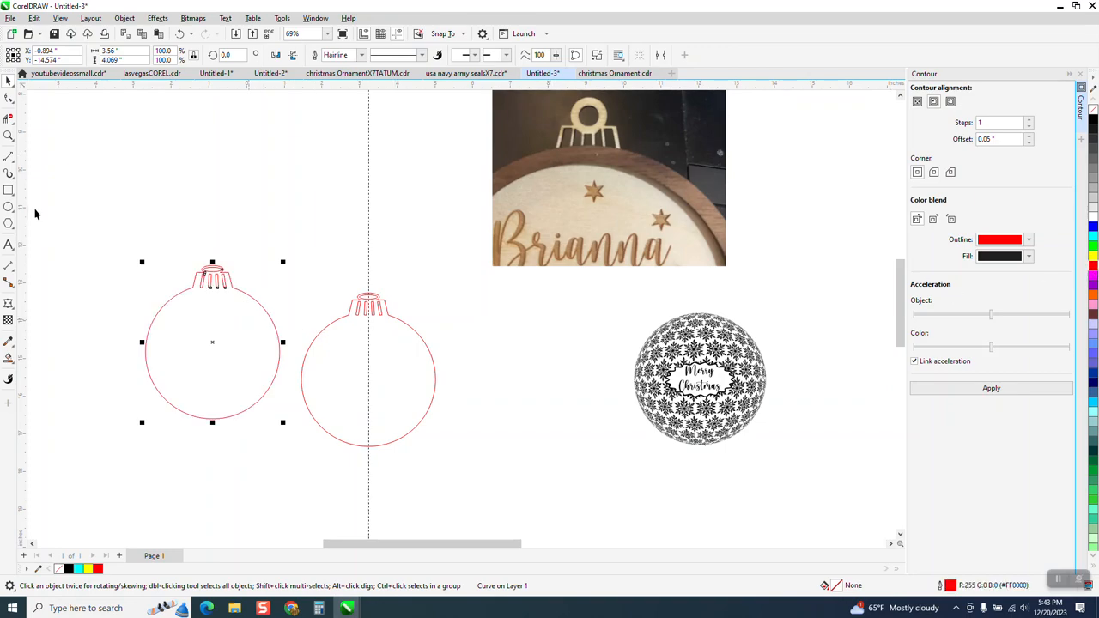
Draw straight lines from the moved ornament's two upper hanger corners to the nearest sides of the loop's outer ellipse
click(7, 136)
drag(185, 256, 251, 301)
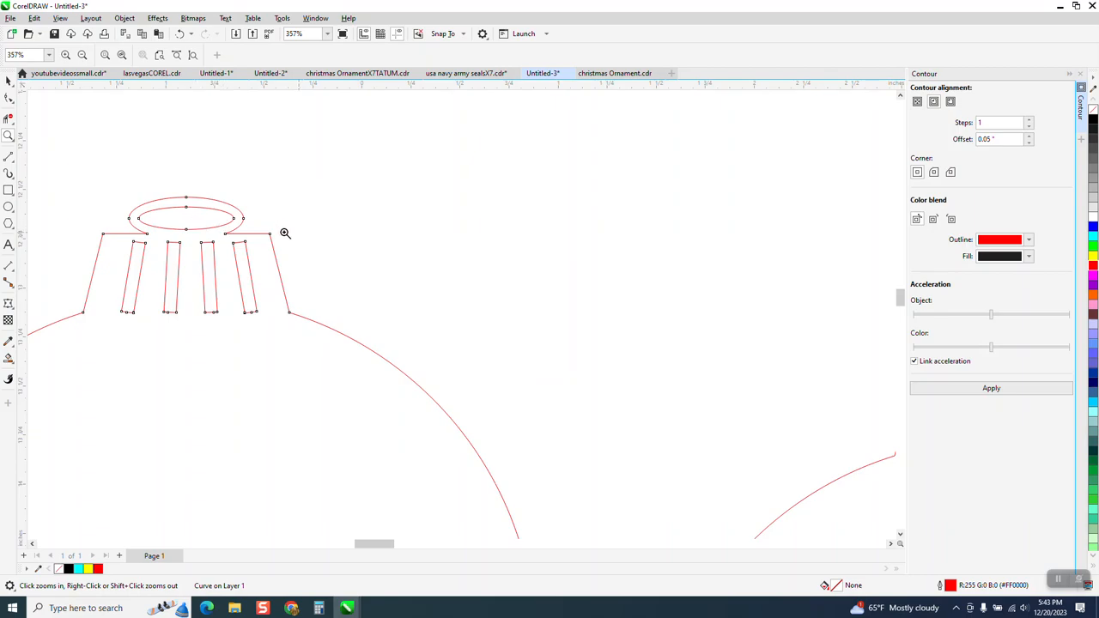
click(10, 159)
click(47, 174)
drag(270, 233, 244, 218)
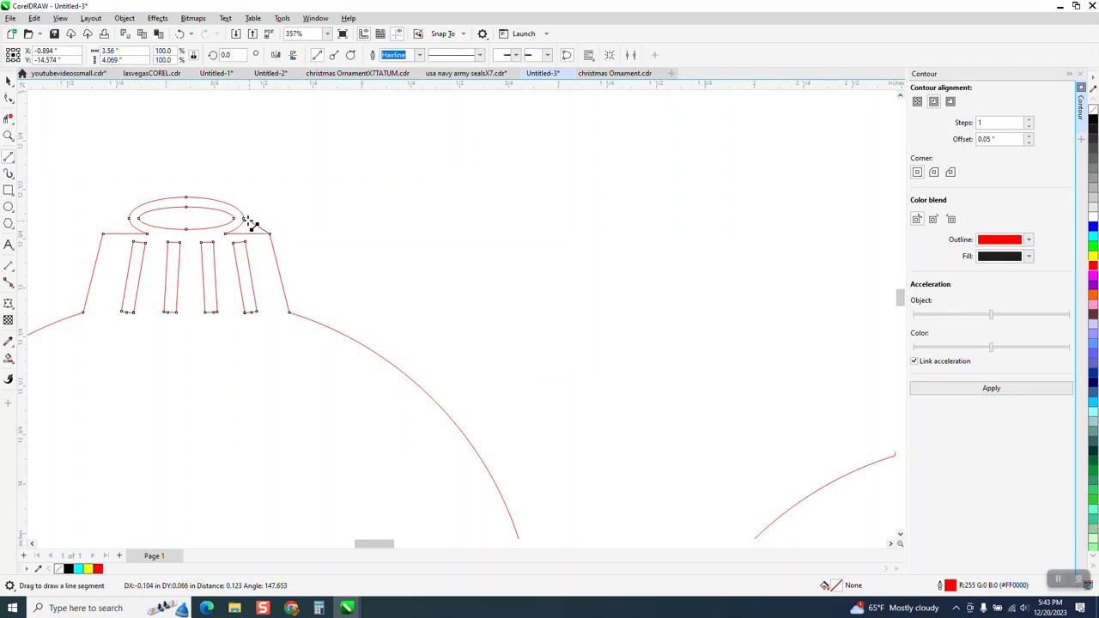
drag(102, 233, 129, 218)
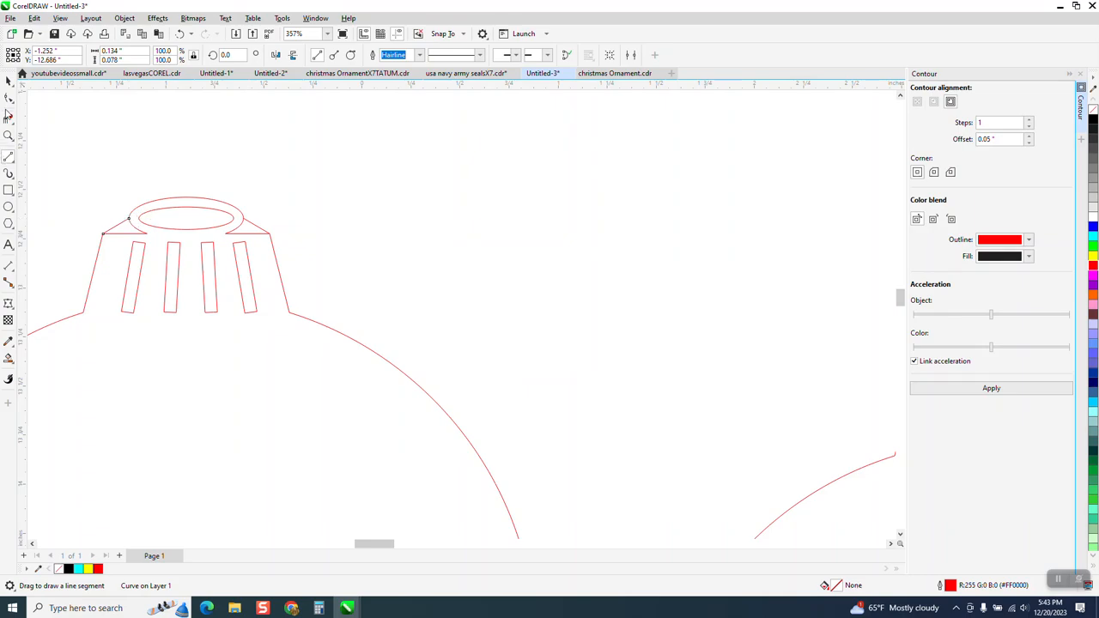
Delete the hanger-edge and ellipse segments enclosed beneath the two slanted lines
click(9, 116)
click(138, 230)
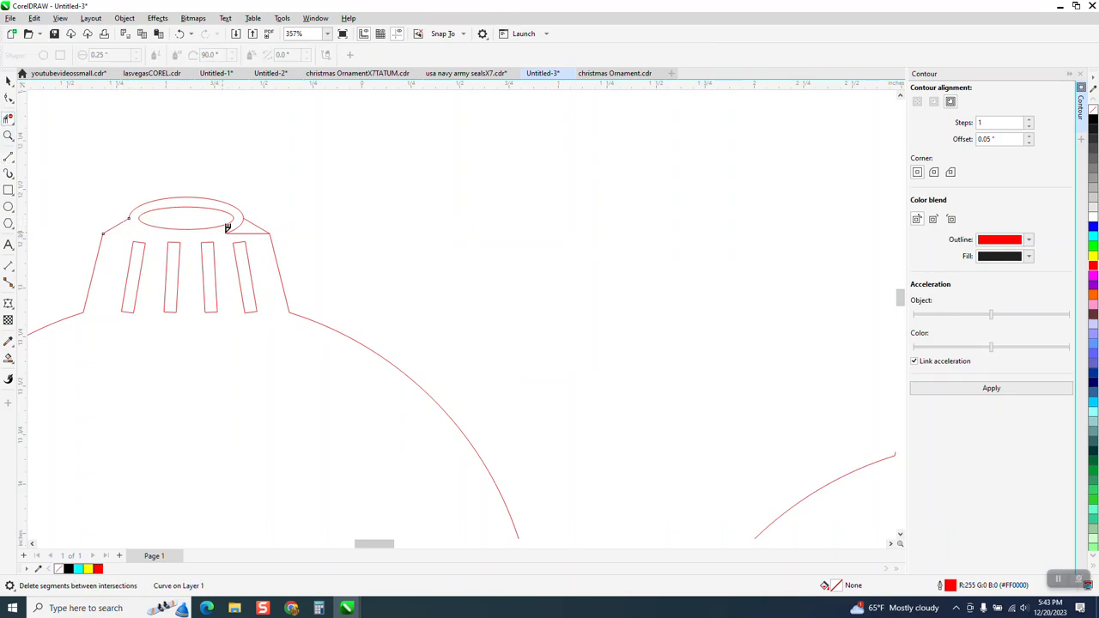
scroll(249, 229, down, 1)
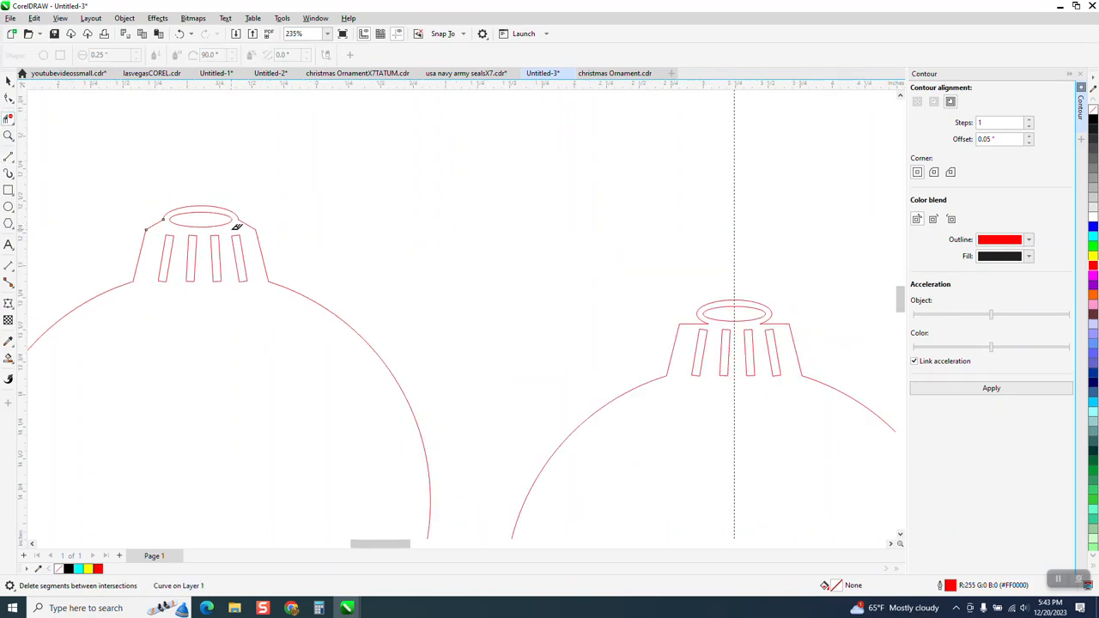
Undo the segment deletions and the two slanted lines on the hanger
click(179, 36)
click(180, 36)
click(180, 36)
click(179, 36)
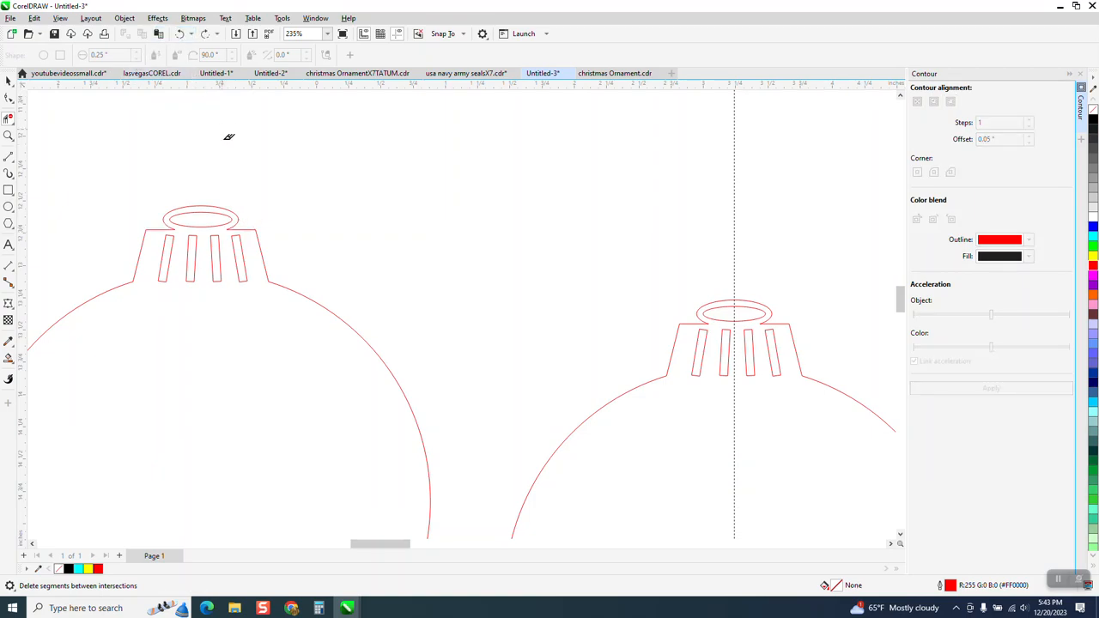
Move the new single-piece ornament outline onto the Merry Christmas snowflake ball
click(8, 80)
scroll(197, 203, down, 2)
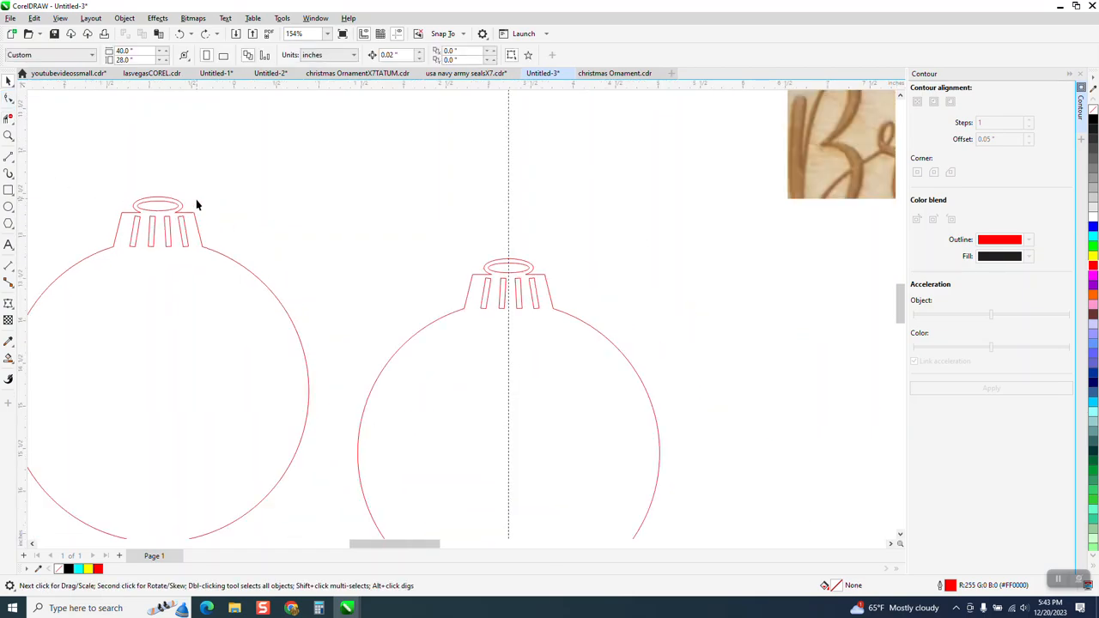
click(192, 238)
scroll(202, 253, down, 3)
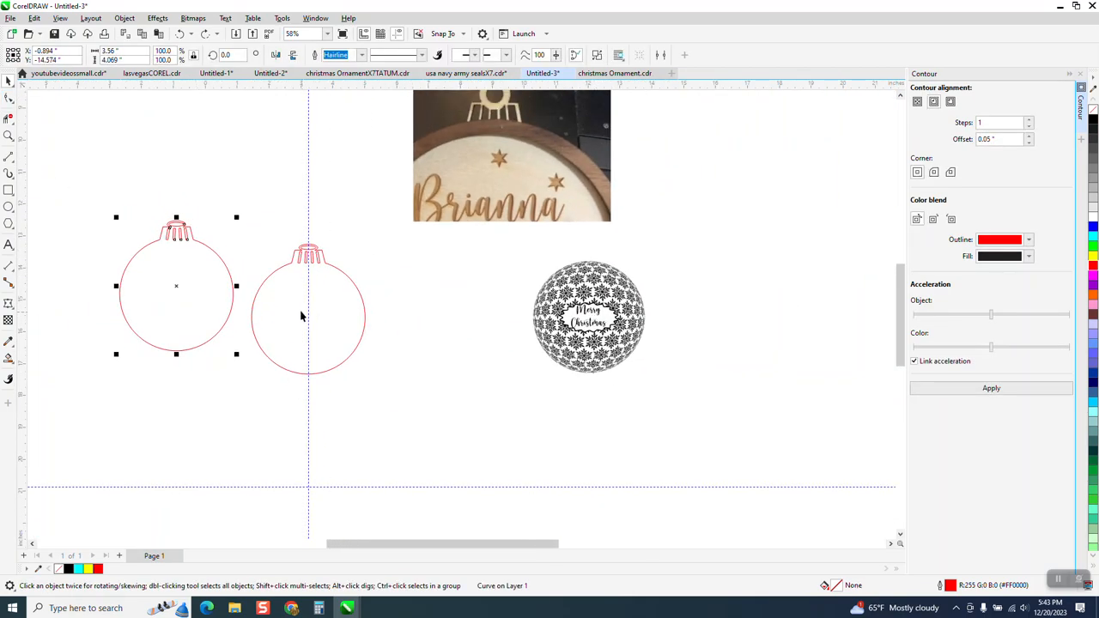
drag(185, 300, 600, 327)
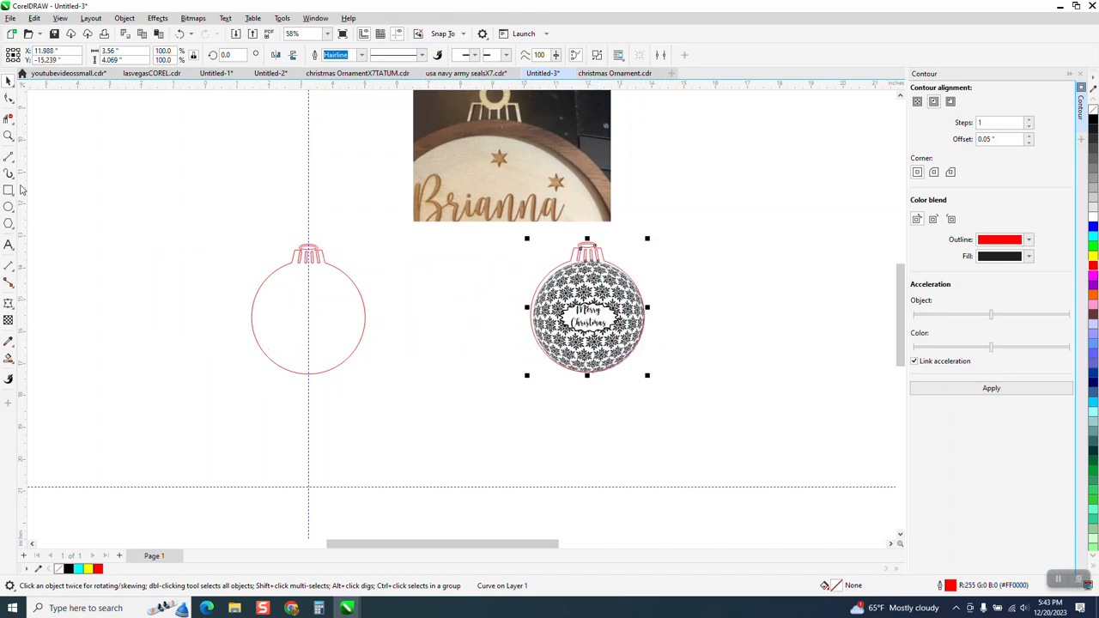
Nudge the ornament outline a net 0.04 inches right and 0.06 inches down around the snowflake ball
click(9, 135)
drag(456, 238, 790, 420)
key(space)
click(442, 146)
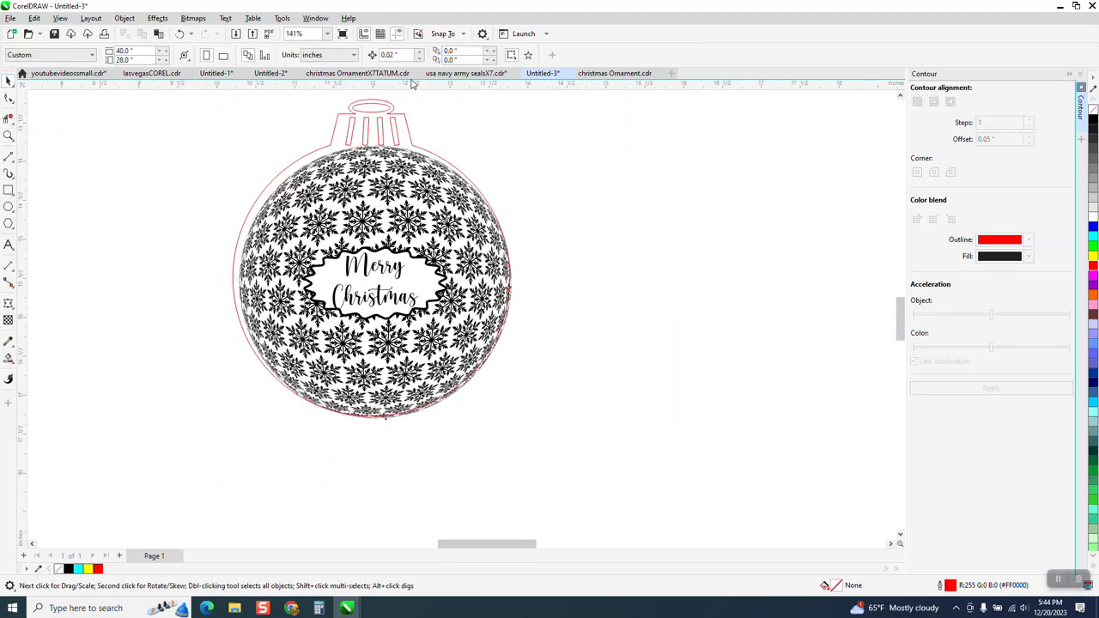
click(407, 132)
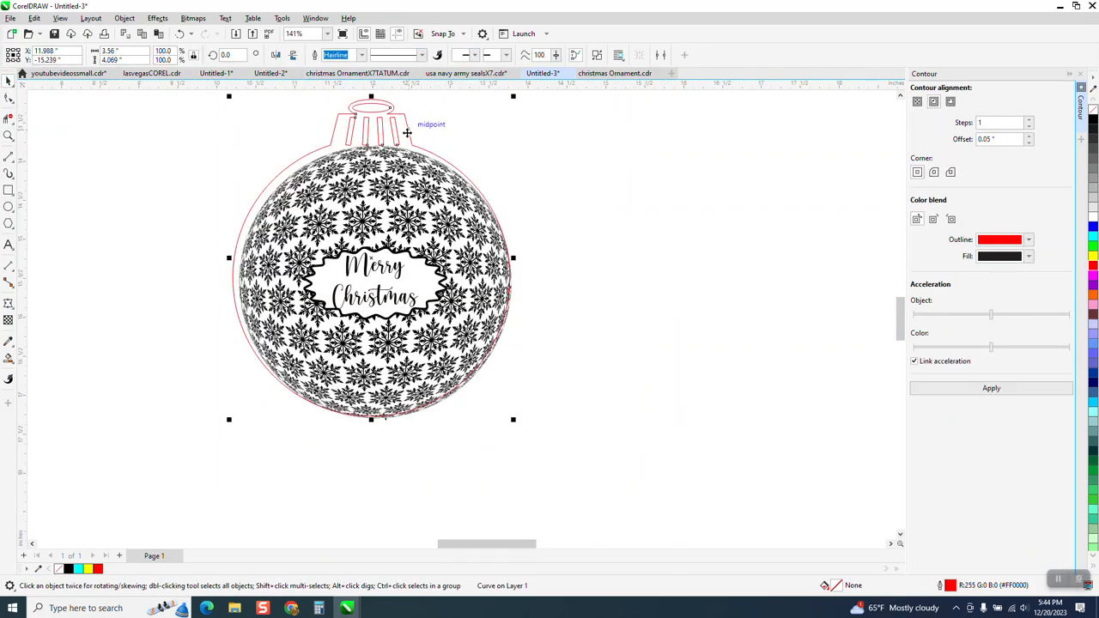
key(Down)
key(Down)
key(Right)
key(Down)
key(Down)
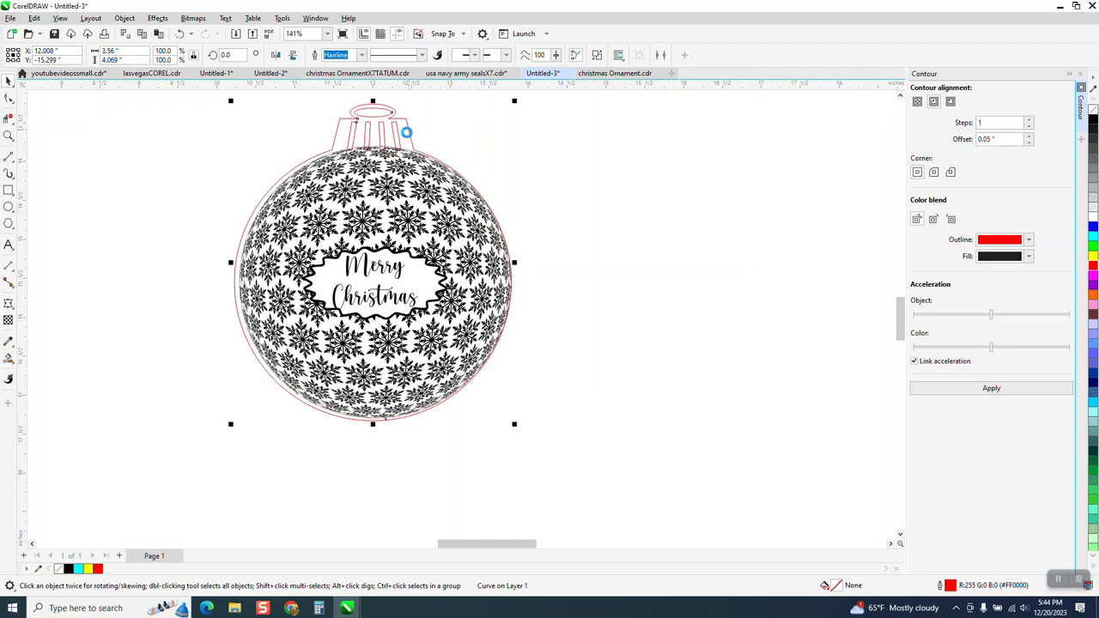
key(Up)
key(Up)
key(Right)
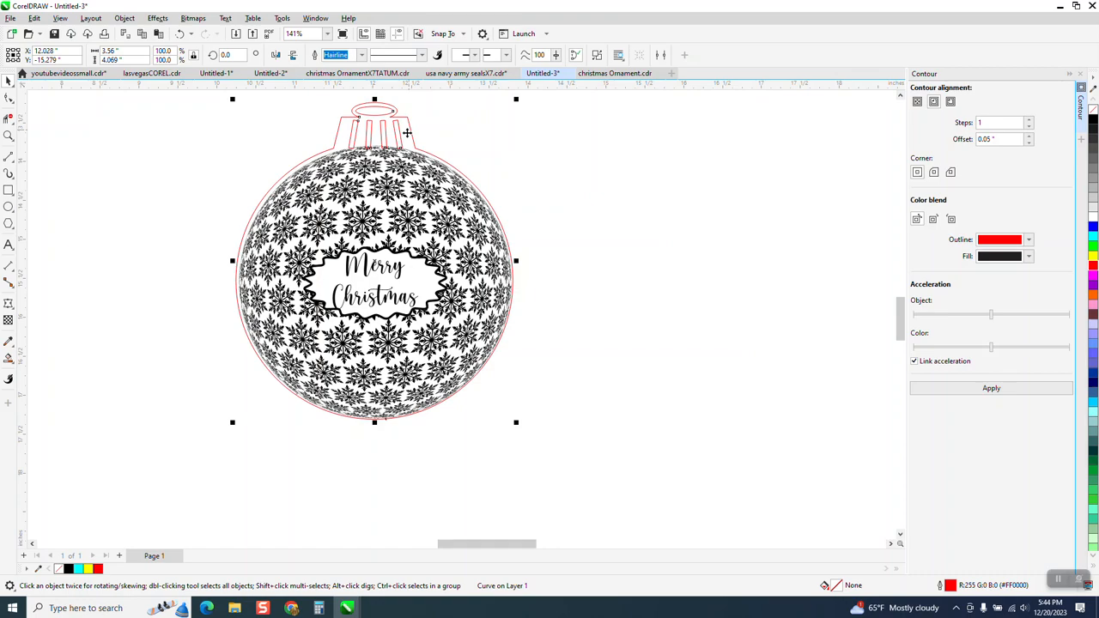
key(Down)
Set the nudge distance to 0.01 inches and nudge the ornament outline one increment up and one right
click(538, 195)
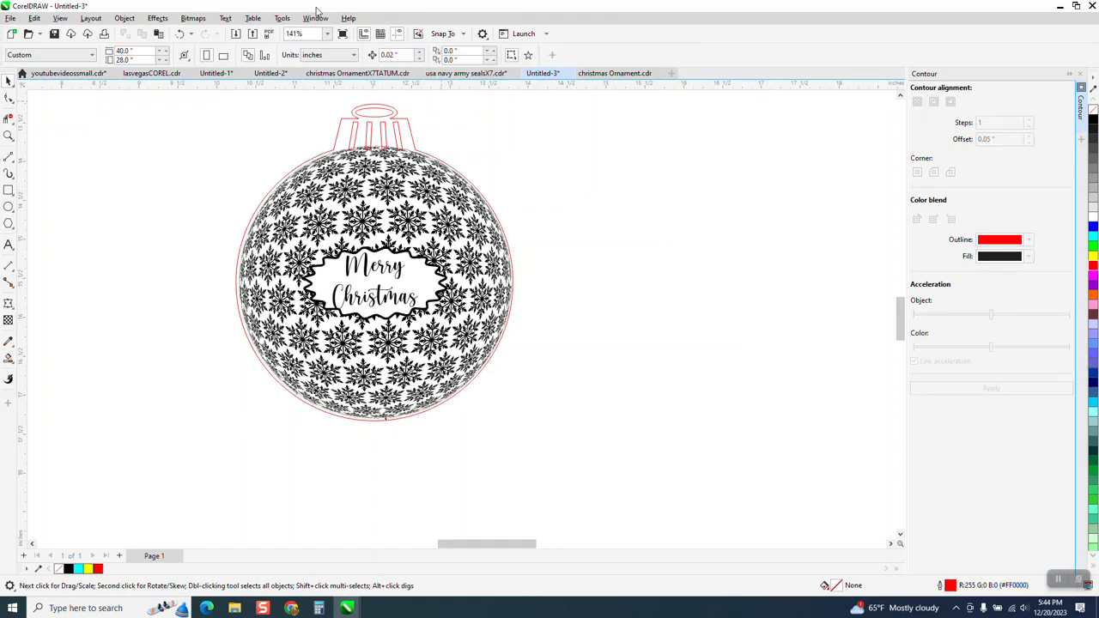
text(.01)
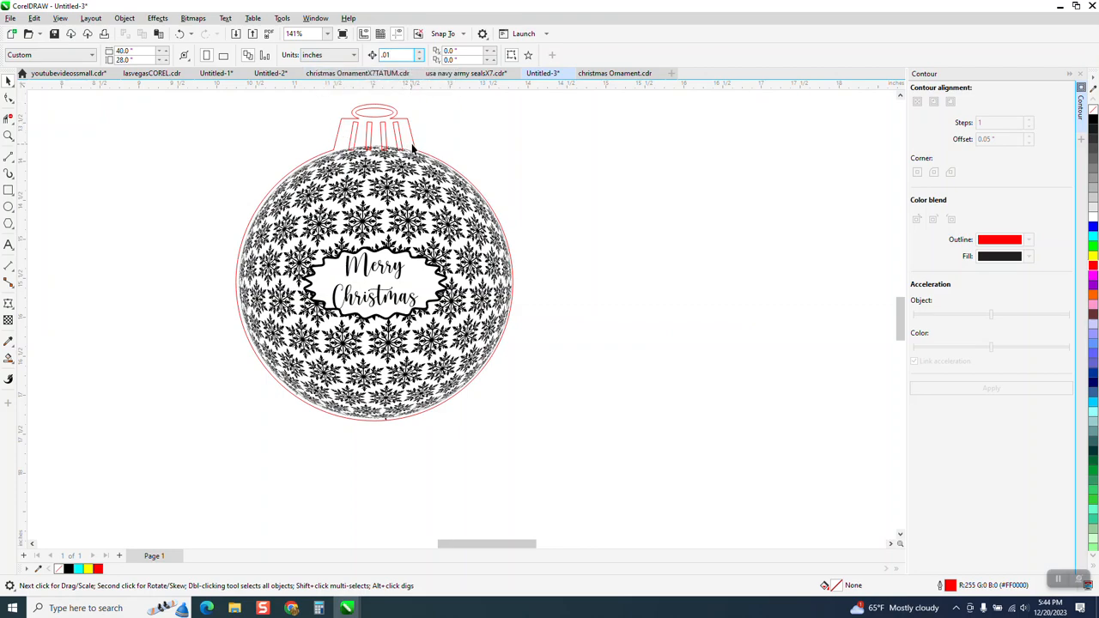
click(413, 146)
key(Up)
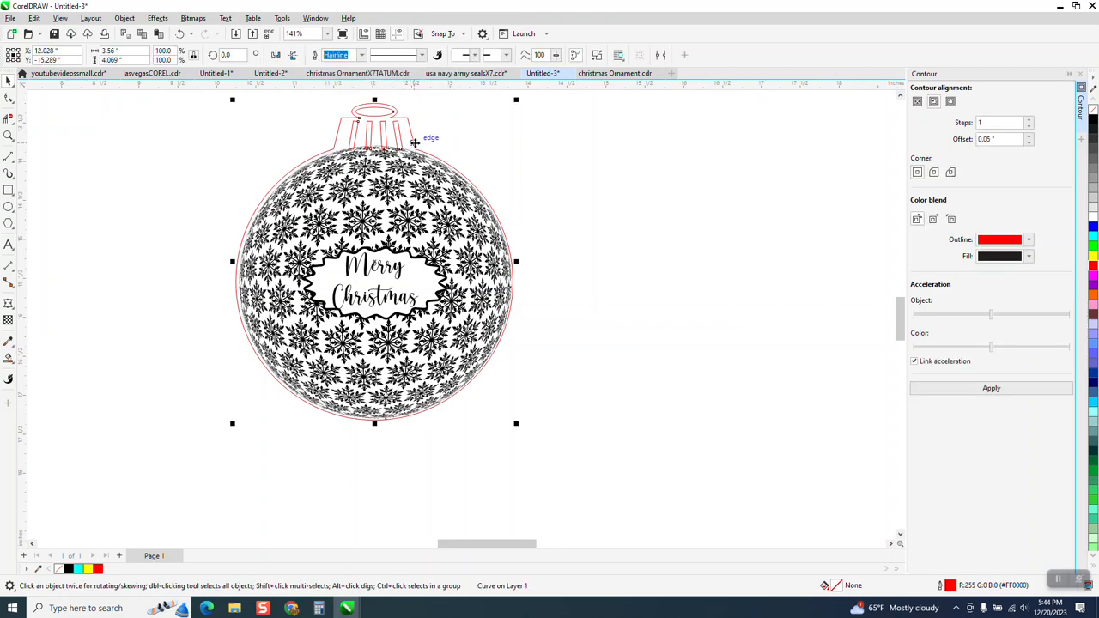
key(Right)
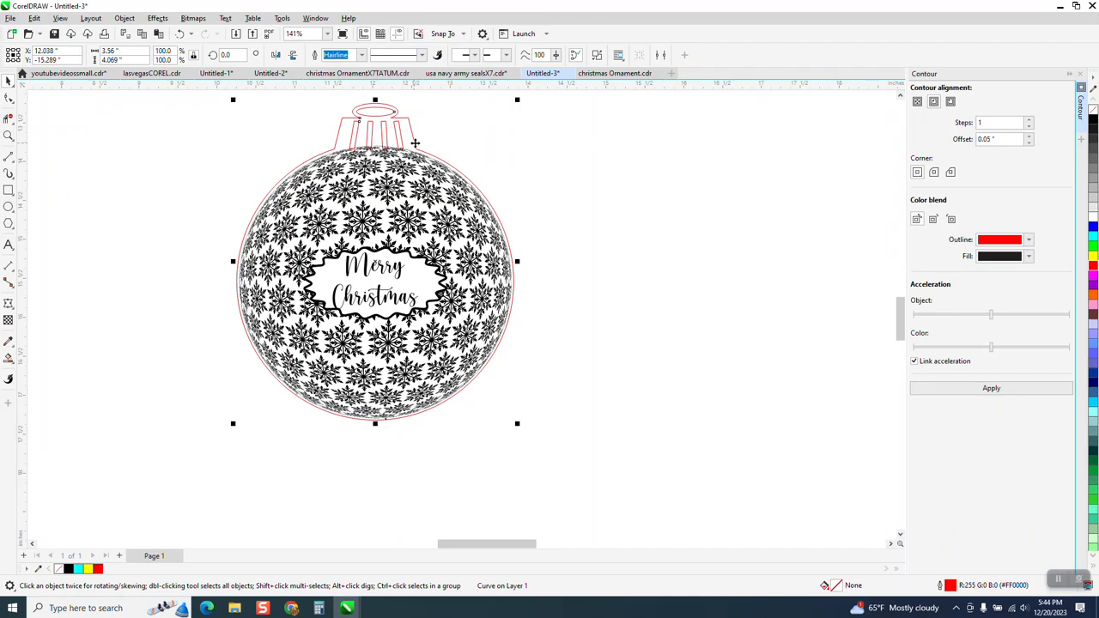
scroll(517, 240, down, 1)
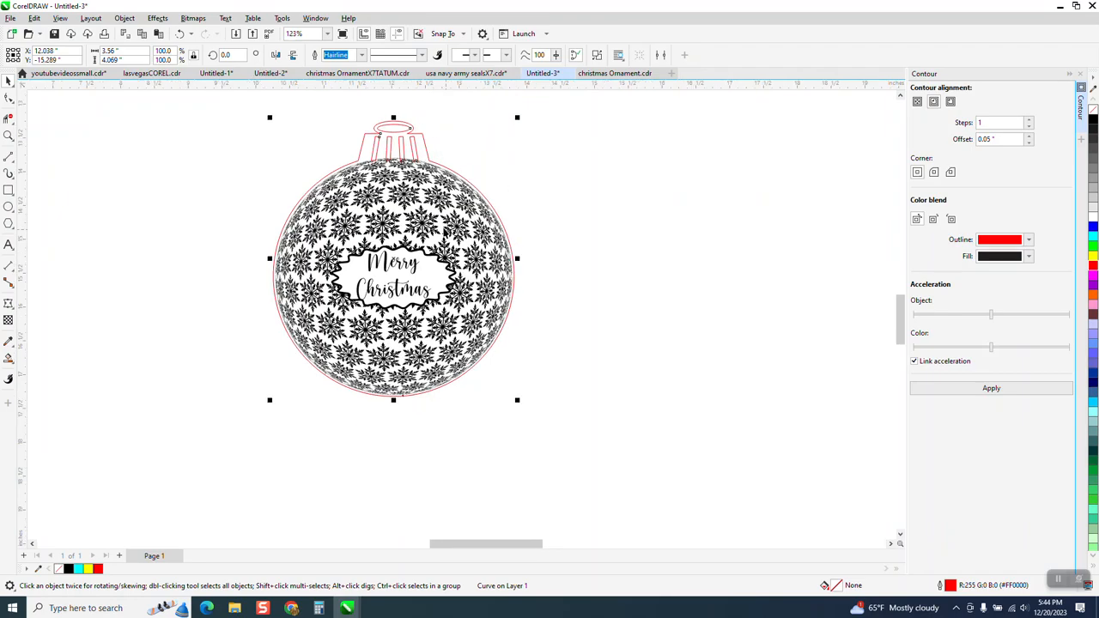
click(9, 136)
drag(249, 100, 646, 427)
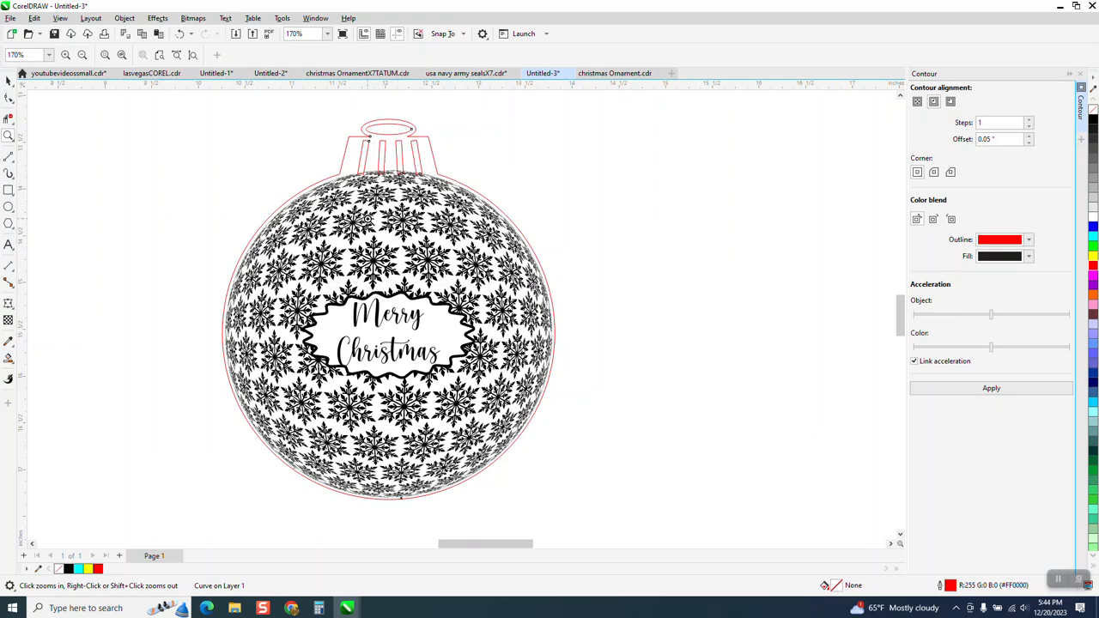
scroll(369, 220, down, 2)
scroll(594, 415, up, 2)
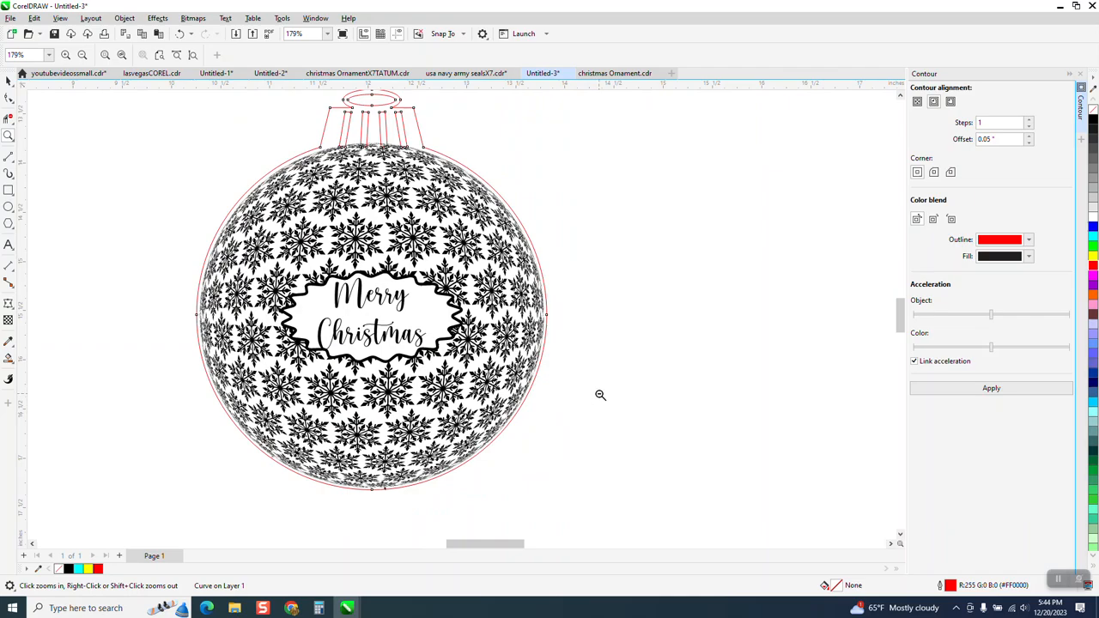